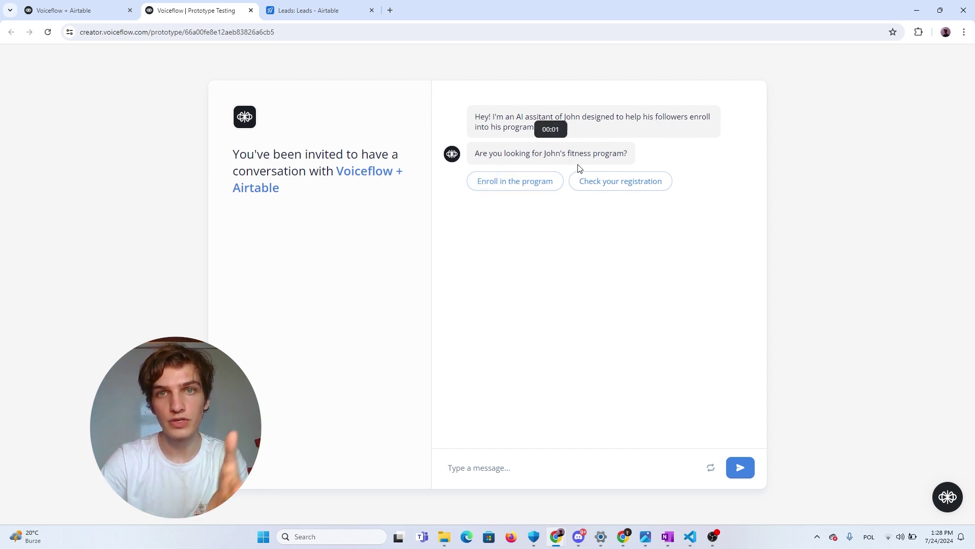
In the test chat, choose Enroll in the program and the Gain more muscle goal
{"action": "left_click", "coordinate": [529, 186]}
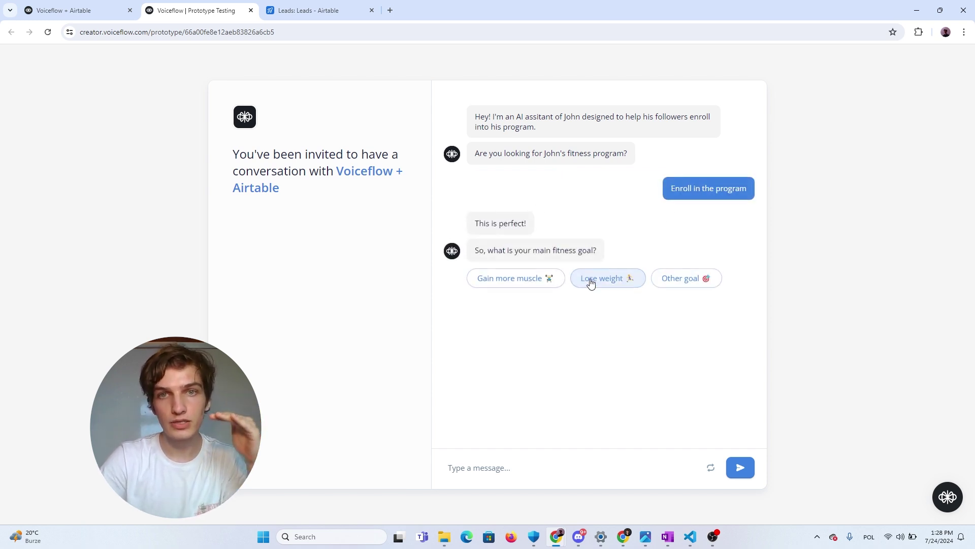
{"action": "left_click_drag", "start_coordinate": [491, 252], "coordinate": [590, 253]}
{"action": "left_click", "coordinate": [574, 265]}
{"action": "left_click", "coordinate": [524, 282]}
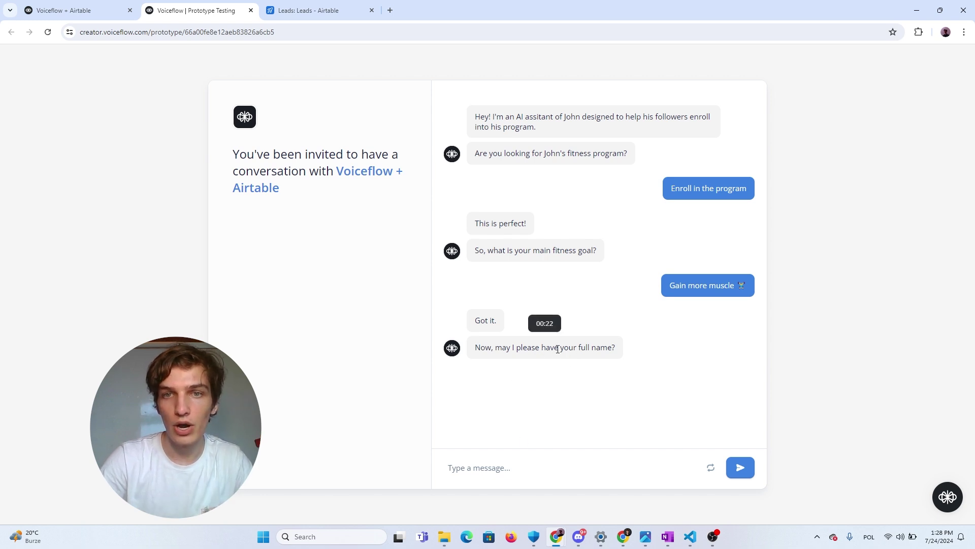
Send the lead's full name and phone number to the bot, then view the Airtable Leads tab
{"action": "left_click_drag", "start_coordinate": [579, 350], "coordinate": [571, 426]}
{"action": "left_click", "coordinate": [537, 464]}
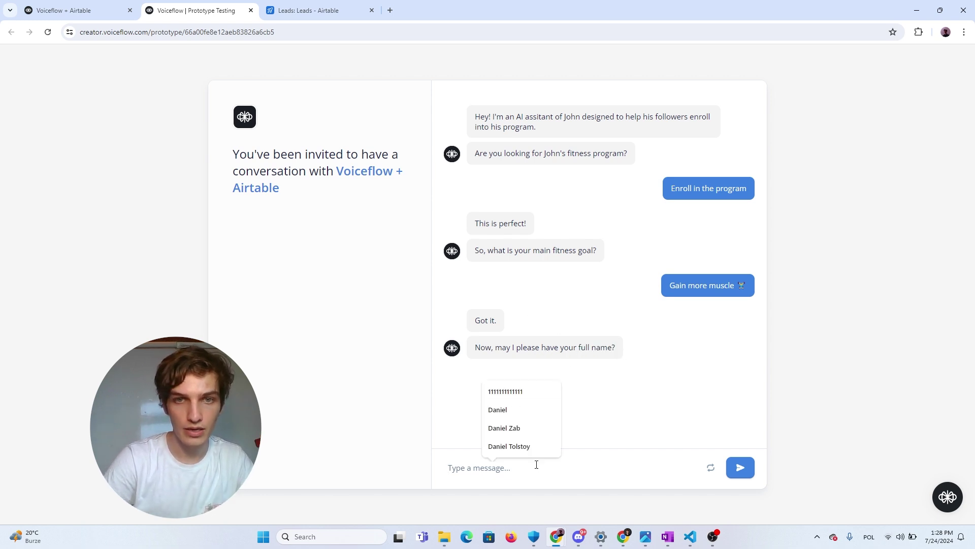
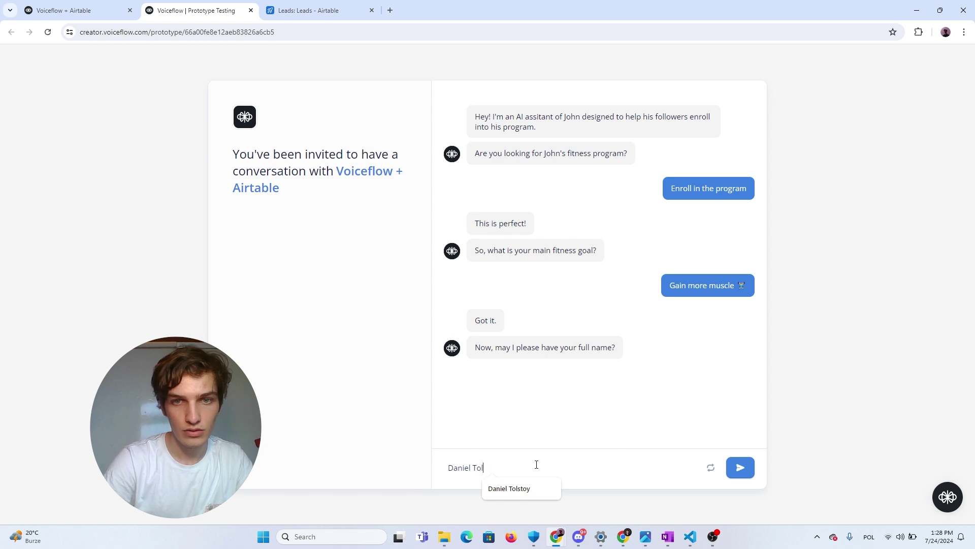
{"action": "key", "text": "Return"}
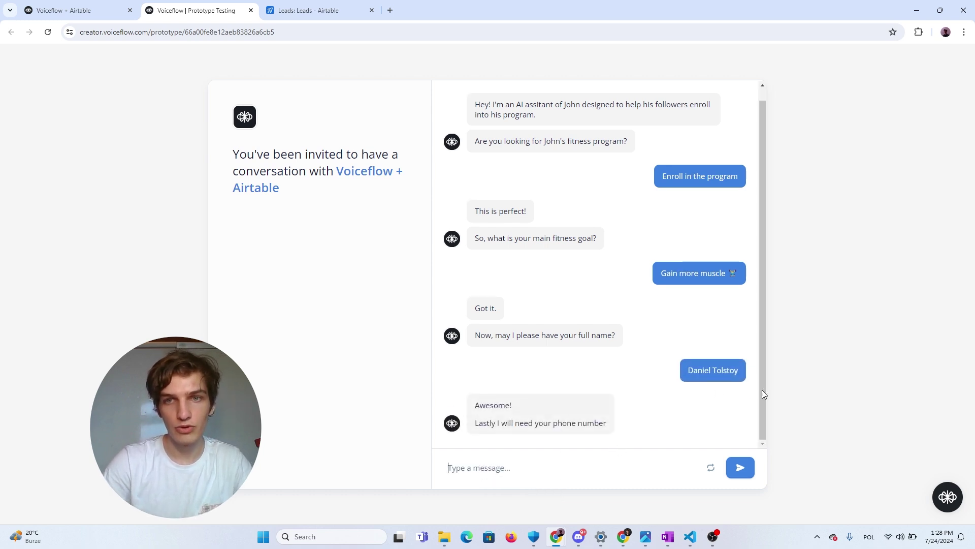
{"action": "left_click", "coordinate": [523, 471]}
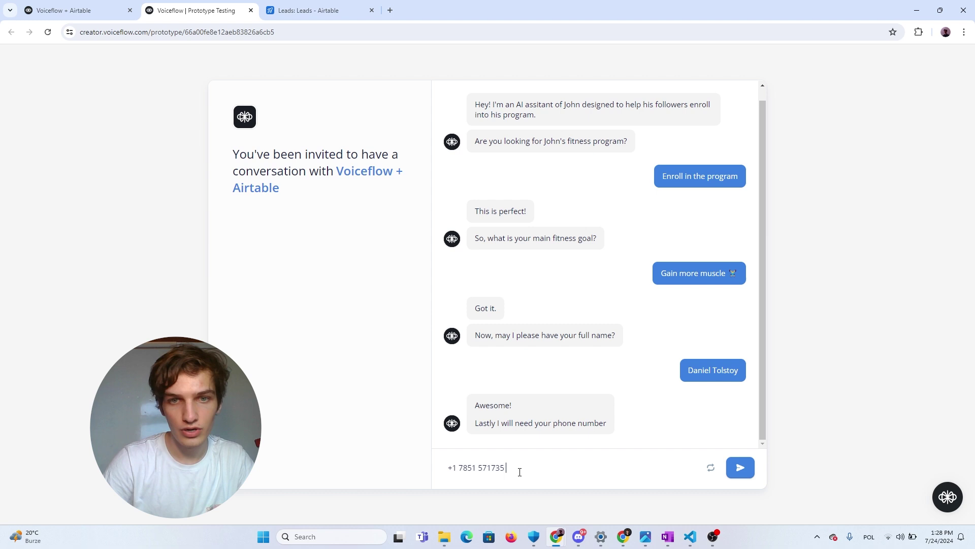
{"action": "key", "text": "Return"}
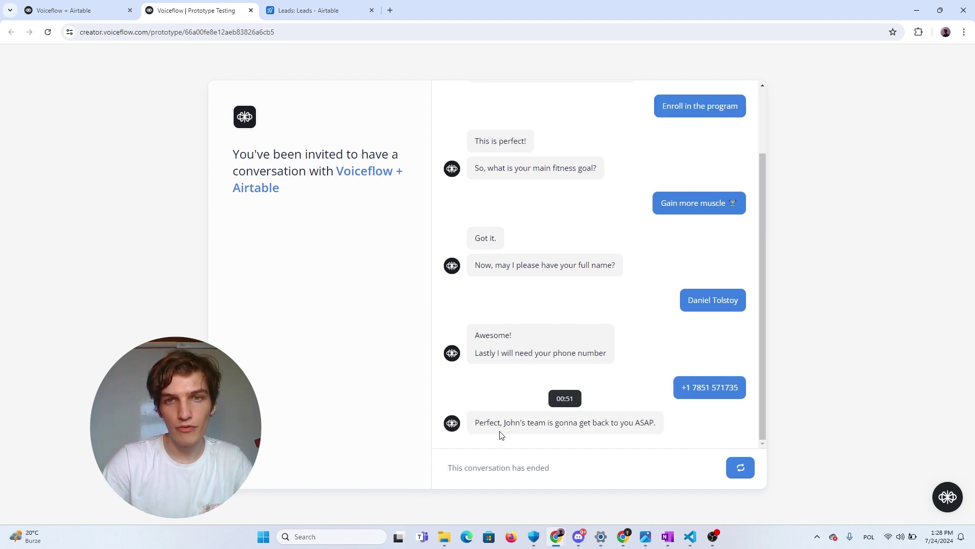
{"action": "left_click", "coordinate": [303, 11]}
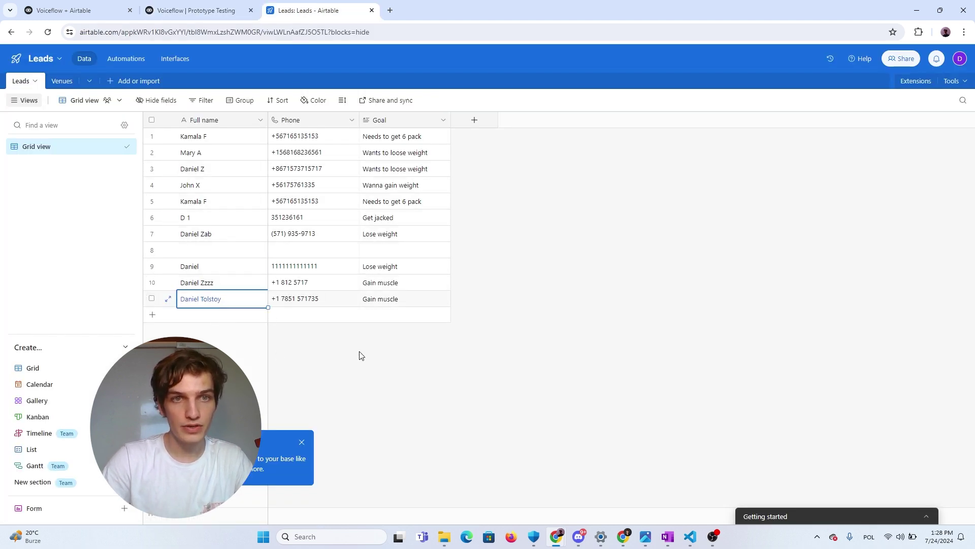
Check row 11's Full name, Phone and Goal cells, then return to the Voiceflow prototype
{"action": "left_click", "coordinate": [205, 305]}
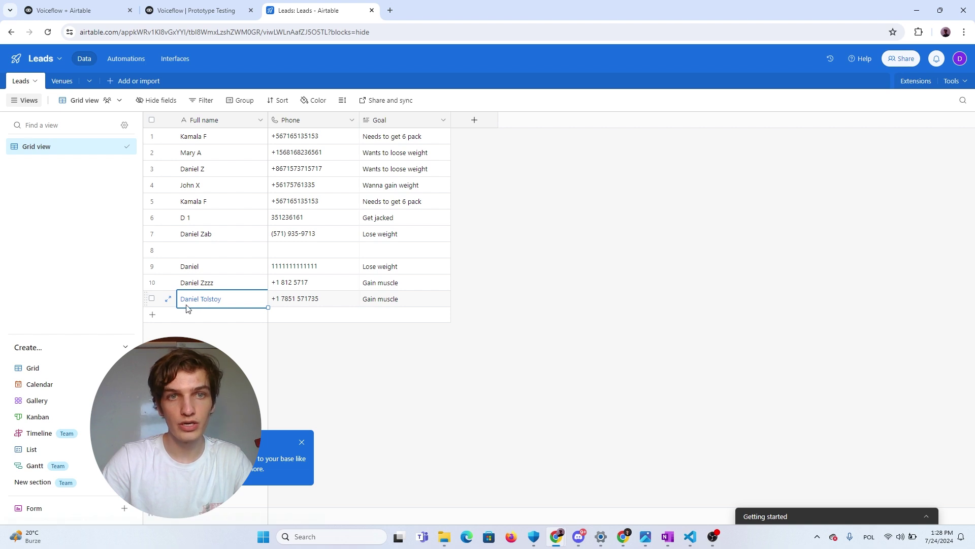
{"action": "left_click", "coordinate": [311, 301]}
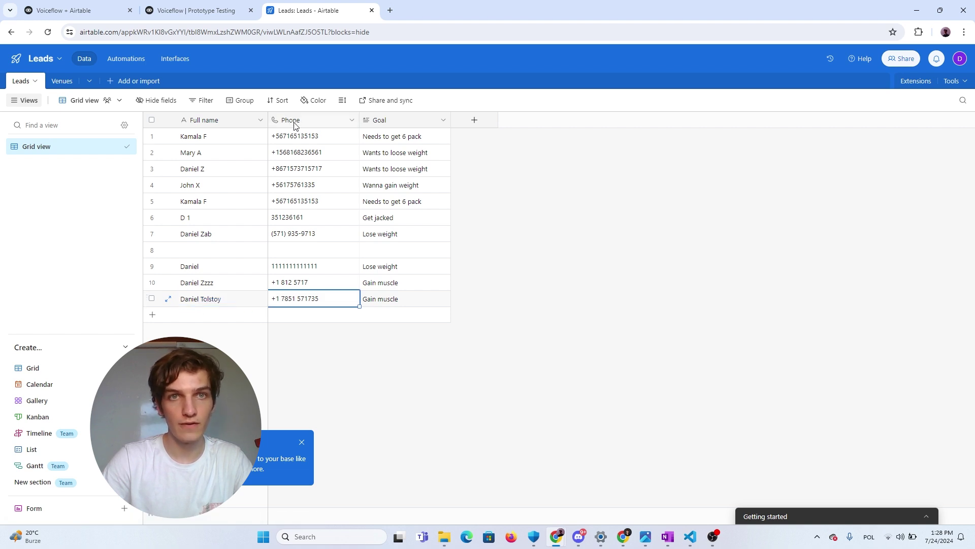
{"action": "left_click", "coordinate": [390, 304]}
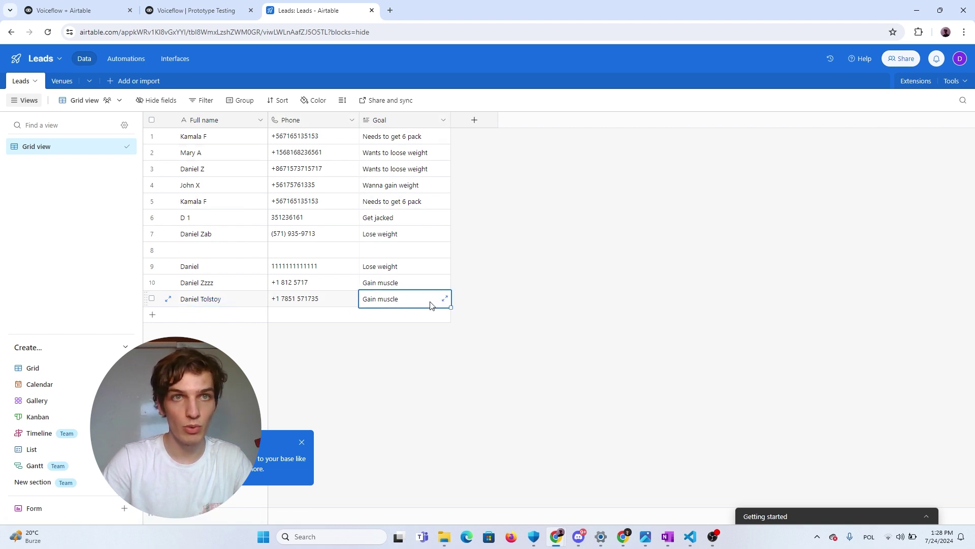
{"action": "left_click", "coordinate": [193, 10]}
Restart the test conversation and choose Check your registration
{"action": "left_click", "coordinate": [753, 474]}
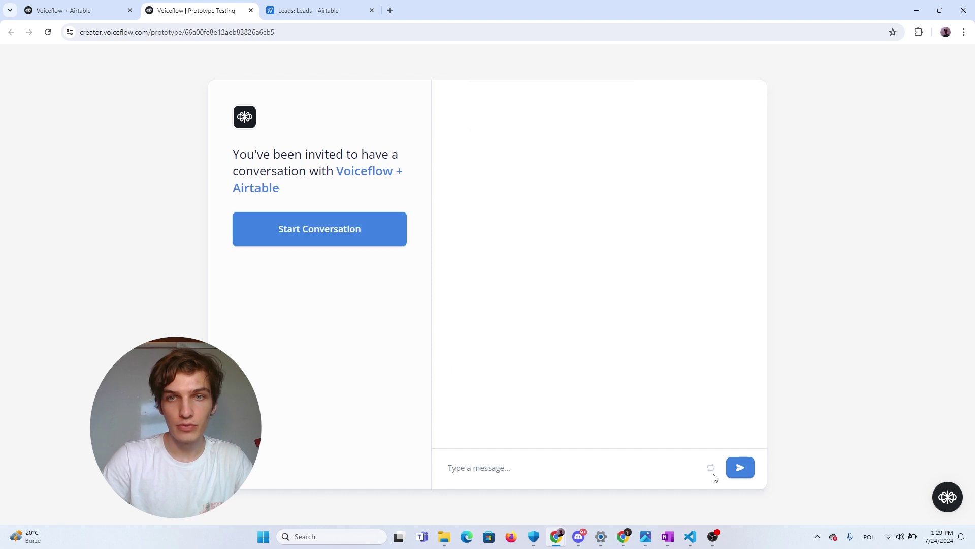
{"action": "left_click", "coordinate": [324, 226]}
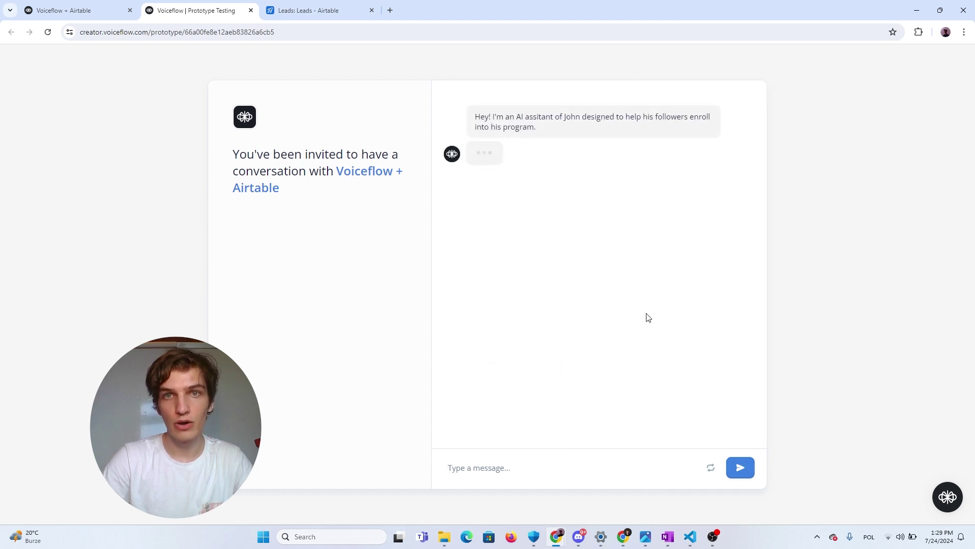
{"action": "left_click", "coordinate": [612, 180]}
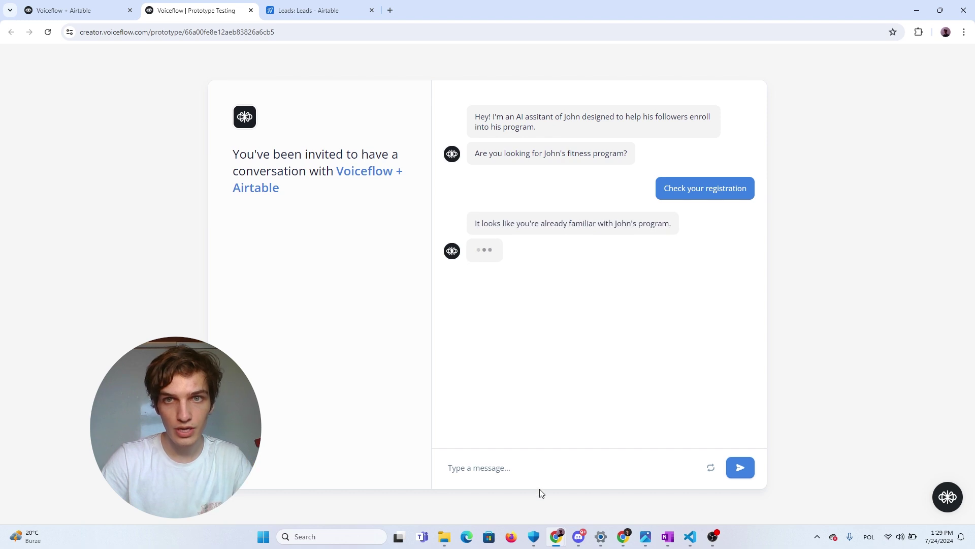
{"action": "left_click", "coordinate": [542, 467]}
{"action": "key", "text": "Down"}
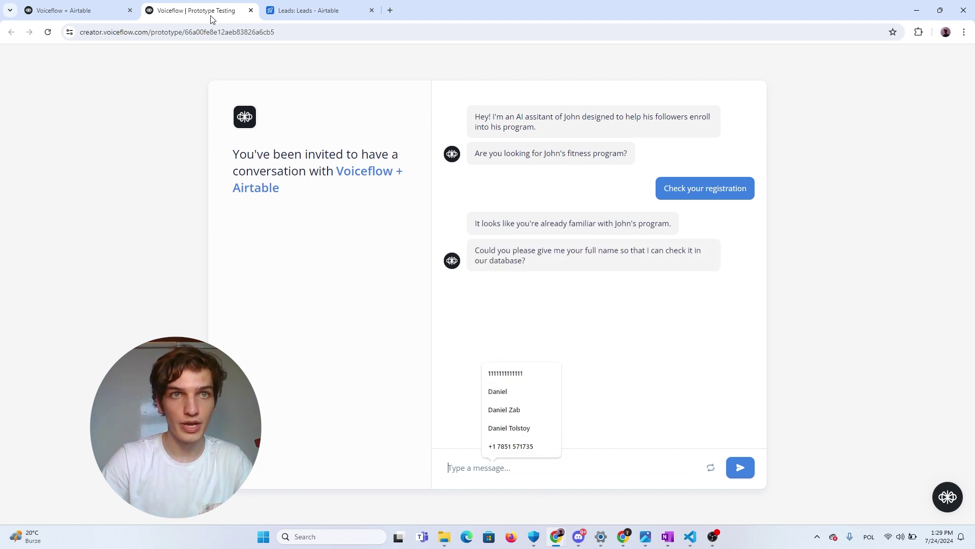
Copy row 11's full name from Airtable and send it to the bot for lookup
{"action": "left_click", "coordinate": [305, 11]}
{"action": "left_click", "coordinate": [206, 299]}
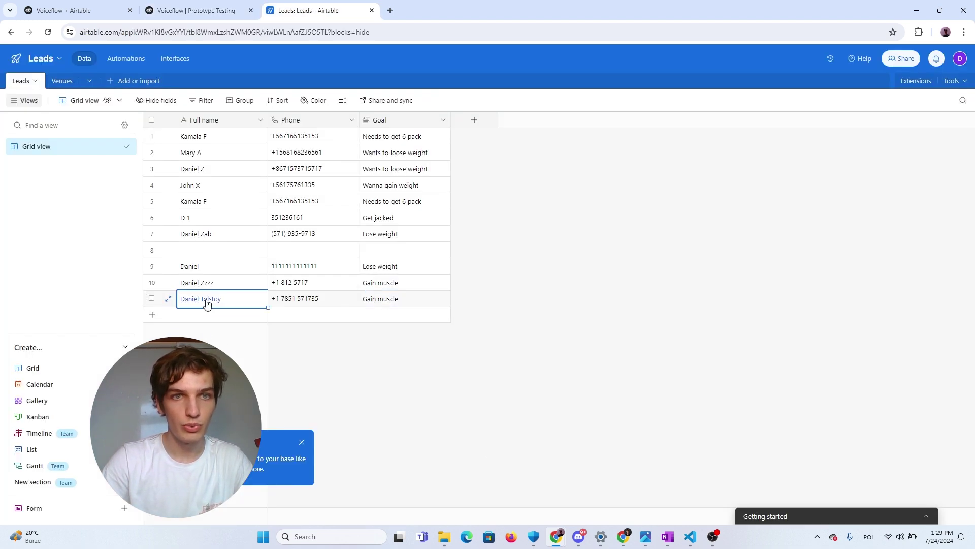
{"action": "double_click", "coordinate": [207, 298]}
{"action": "key", "text": "ctrl+c"}
{"action": "left_click", "coordinate": [239, 10]}
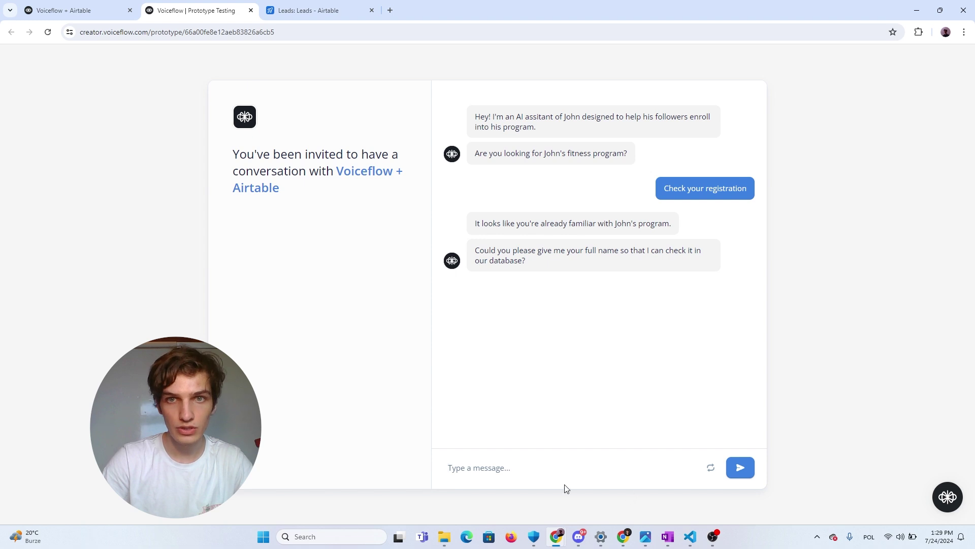
{"action": "left_click", "coordinate": [536, 468]}
{"action": "key", "text": "ctrl+v"}
{"action": "key", "text": "Return"}
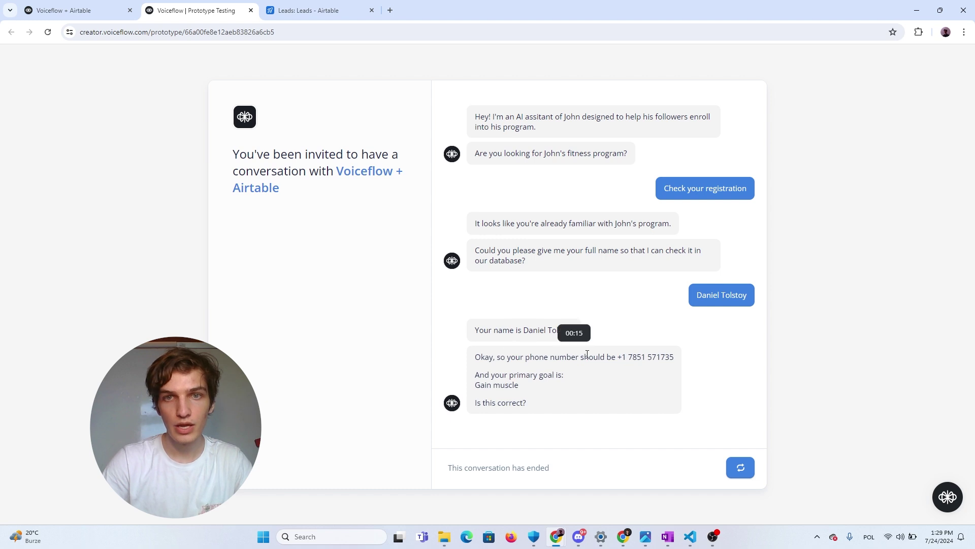
Highlight the returned phone number and Gain muscle goal in the bot's reply
{"action": "left_click_drag", "start_coordinate": [617, 360], "coordinate": [685, 362]}
{"action": "left_click_drag", "start_coordinate": [476, 389], "coordinate": [536, 391]}
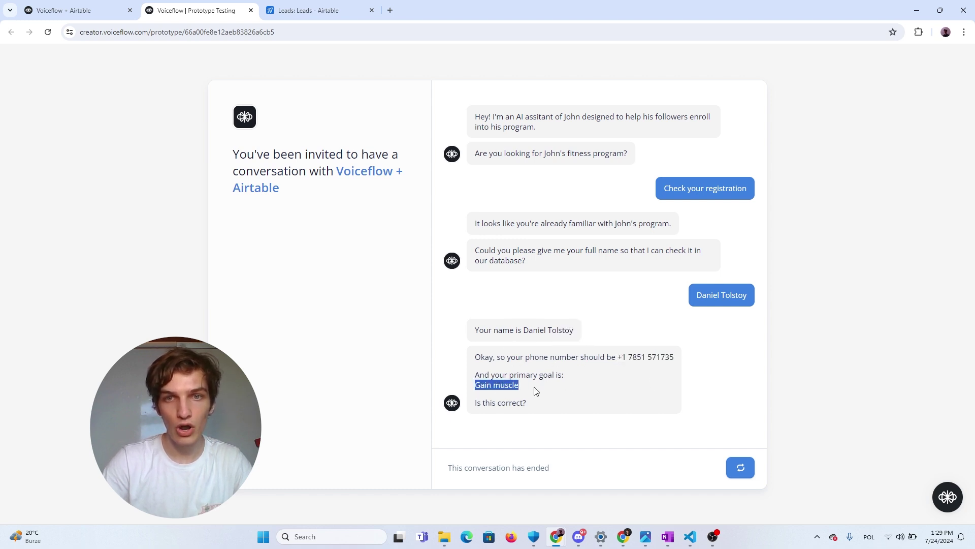
{"action": "left_click", "coordinate": [336, 6]}
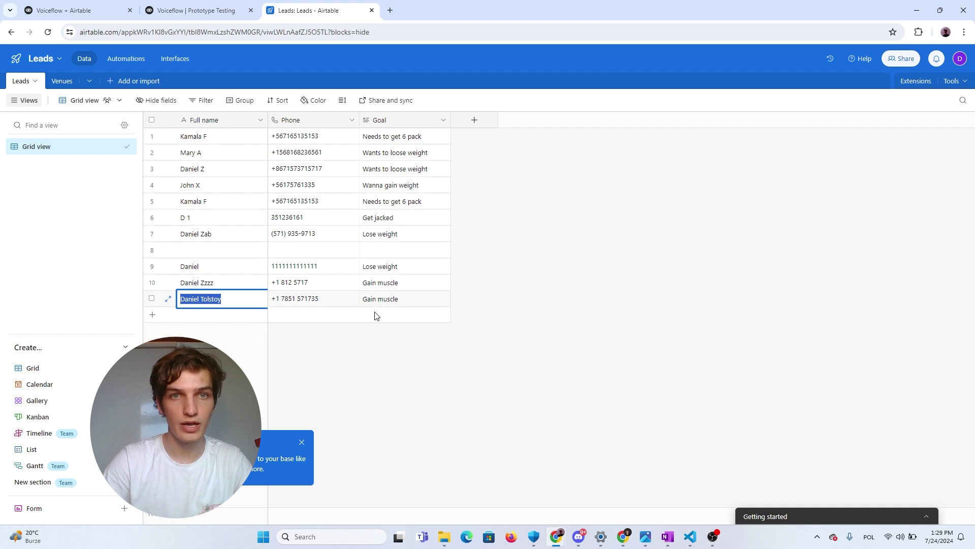
Compare row 11's Phone and Goal cells with the bot's reply, then return to Voiceflow
{"action": "left_click", "coordinate": [380, 304]}
{"action": "left_click", "coordinate": [294, 303]}
{"action": "left_click", "coordinate": [398, 305]}
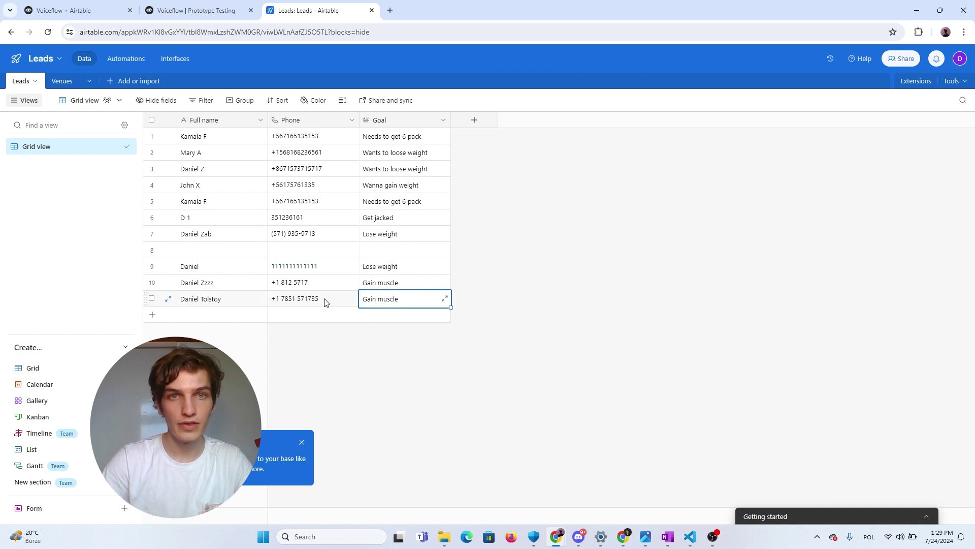
{"action": "left_click", "coordinate": [324, 300]}
{"action": "left_click", "coordinate": [371, 301]}
{"action": "left_click", "coordinate": [211, 7]}
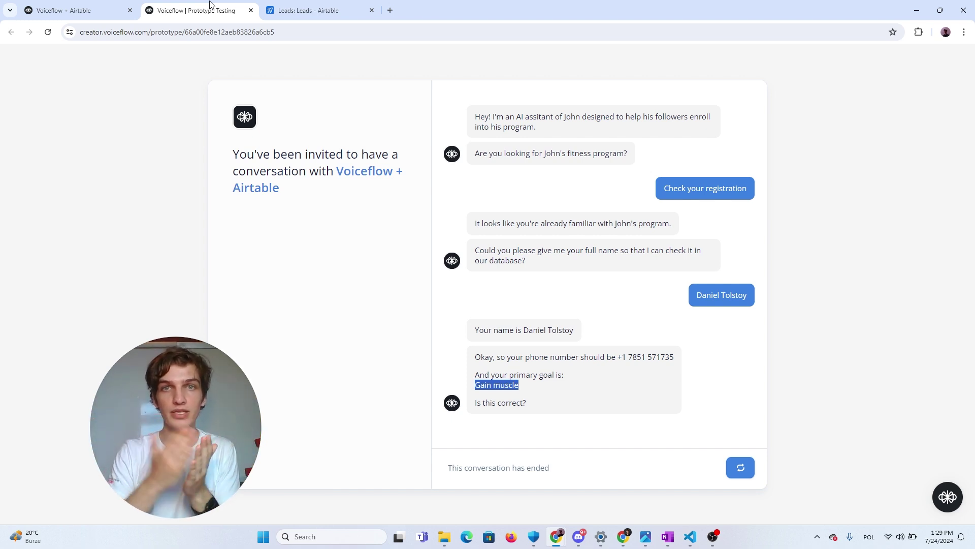
Switch to another browser tab, leaving the registration-check chat behind
{"action": "left_click", "coordinate": [280, 4]}
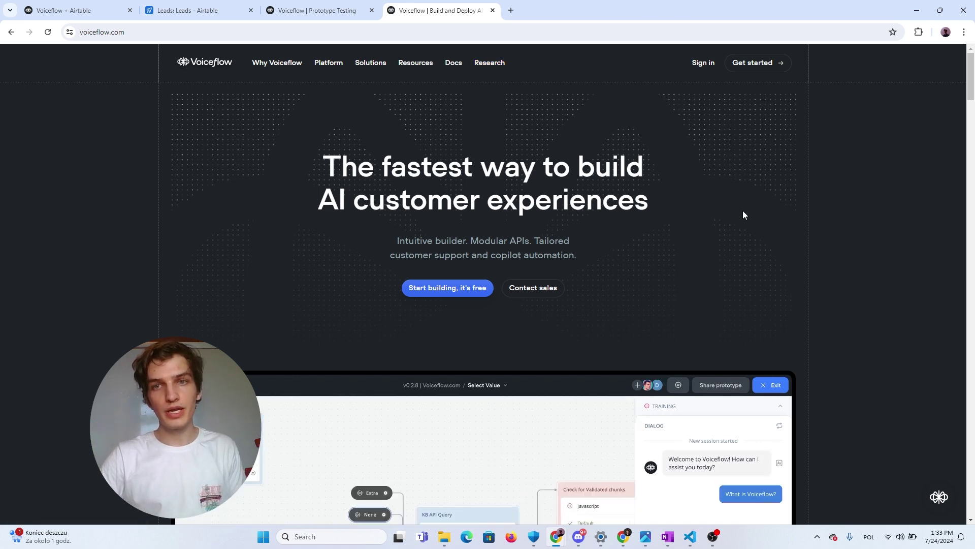
{"action": "left_click_drag", "start_coordinate": [743, 214], "coordinate": [766, 233]}
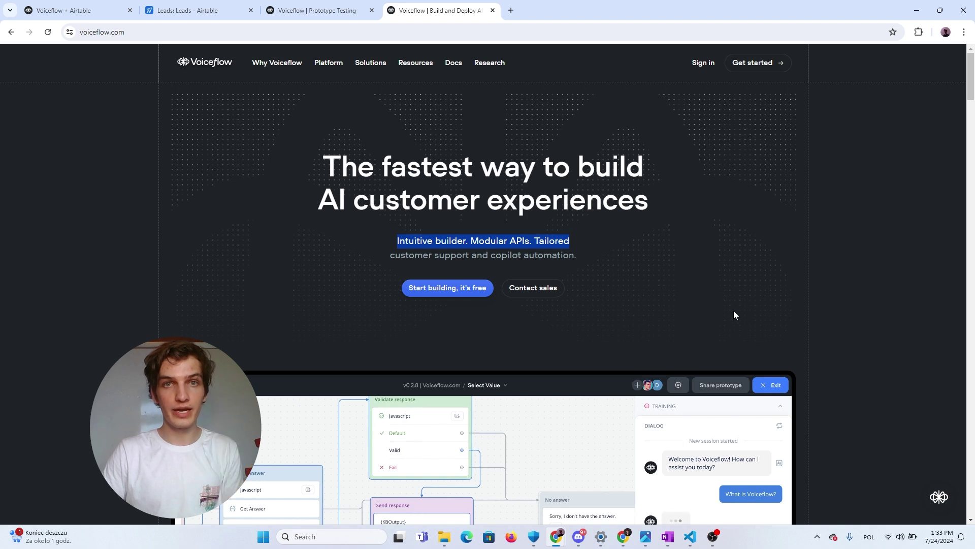
{"action": "scroll", "coordinate": [565, 311], "scroll_direction": "down", "scroll_amount": 4}
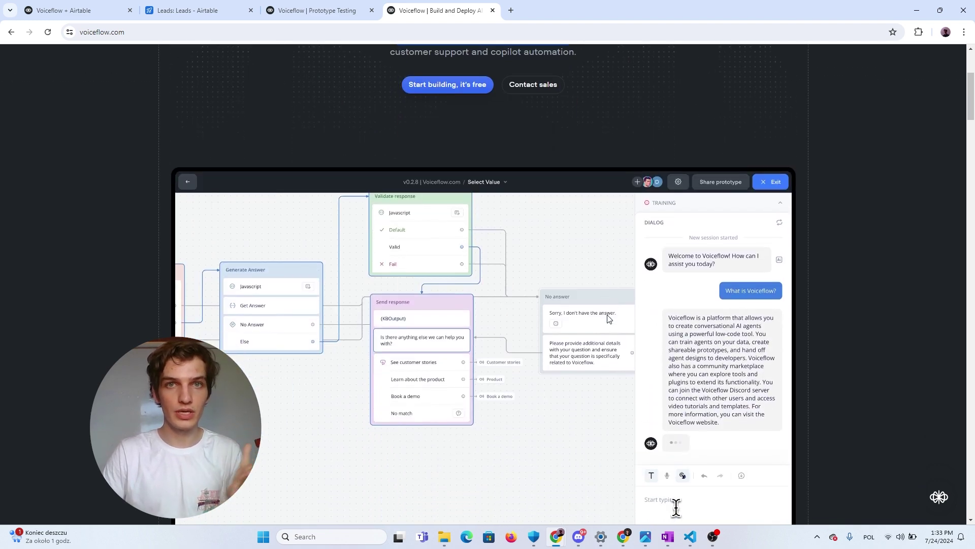
{"action": "scroll", "coordinate": [609, 318], "scroll_direction": "up", "scroll_amount": 4}
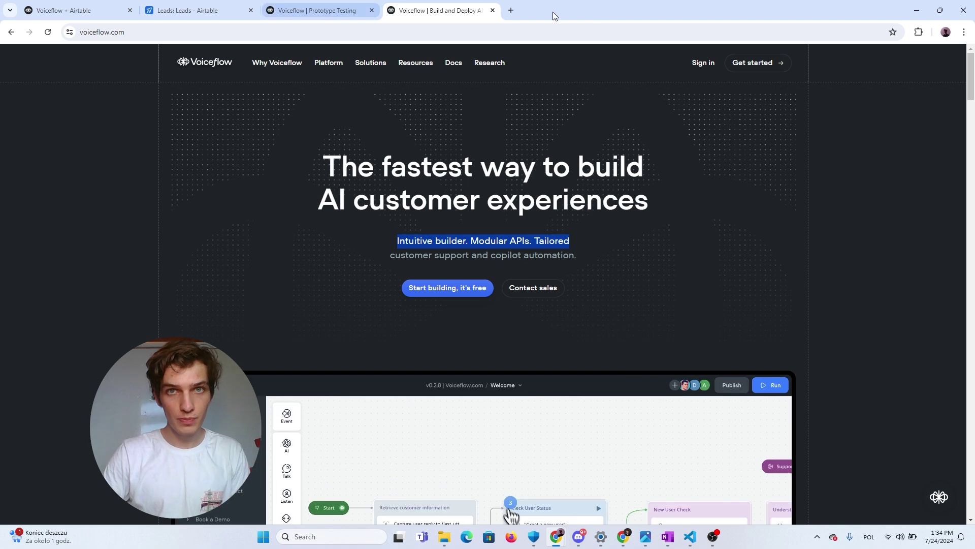
Load the airtable site in a new browser tab, then return to the Leads tab
{"action": "left_click", "coordinate": [511, 10]}
{"action": "type", "text": "airtable.com"}
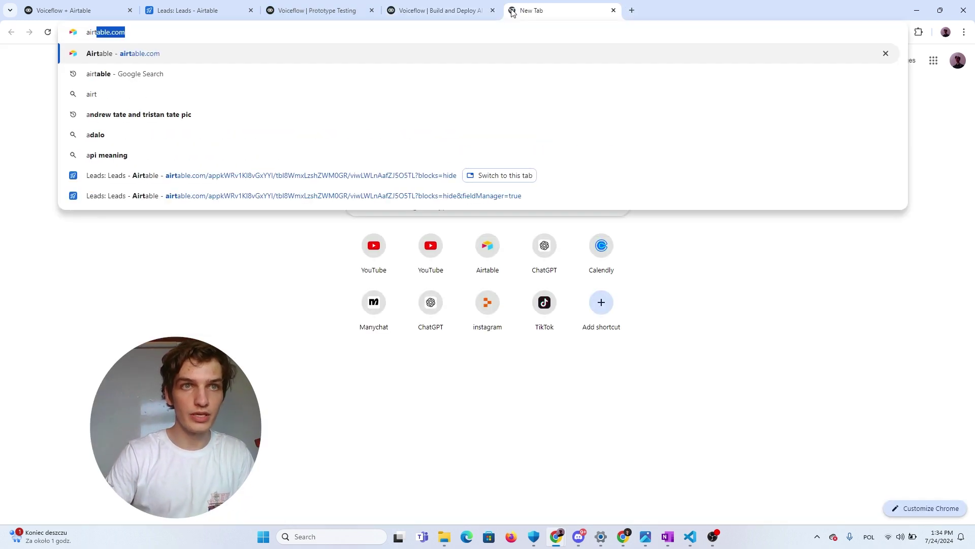
{"action": "key", "text": "Return"}
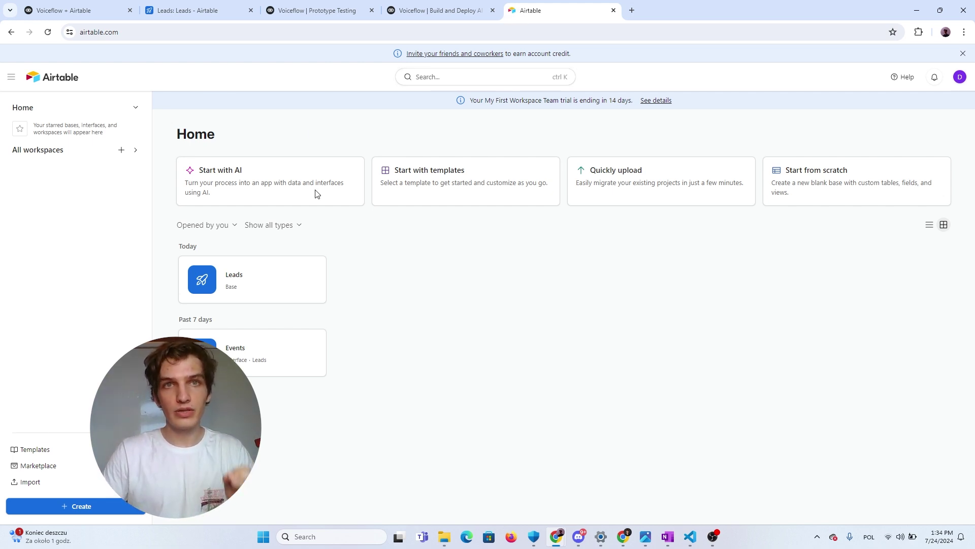
{"action": "left_click", "coordinate": [253, 5]}
Clear the Leads grid selection and move to the Voiceflow + Airtable canvas tab
{"action": "left_click", "coordinate": [555, 342]}
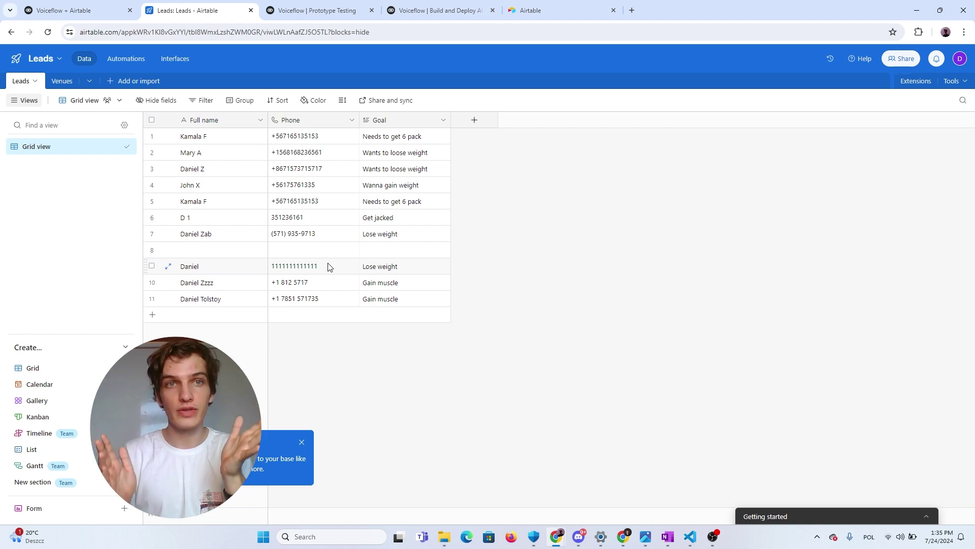
{"action": "key", "text": "ctrl+shift+Tab"}
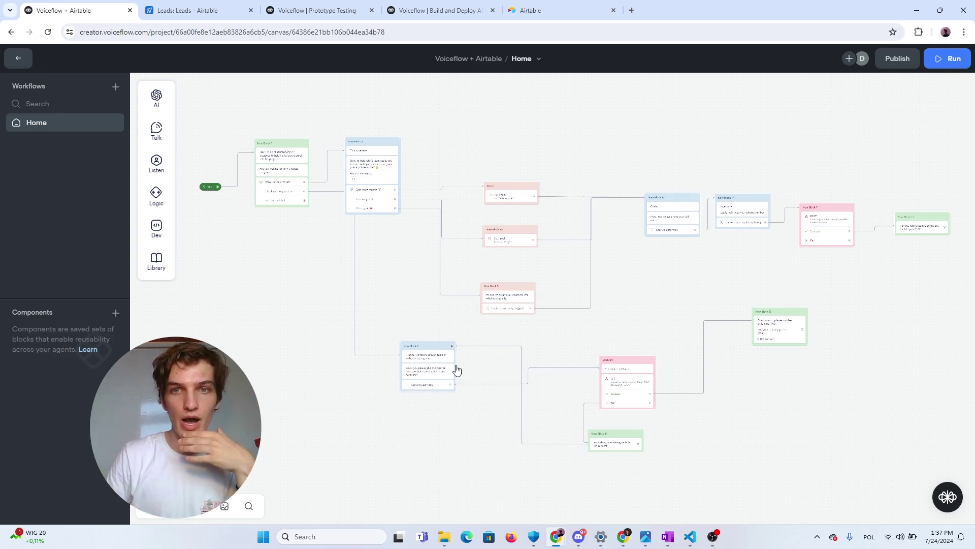
Inspect the name-echo message and the Airtable POST request block on the canvas
{"action": "left_click_drag", "start_coordinate": [660, 320], "coordinate": [616, 289]}
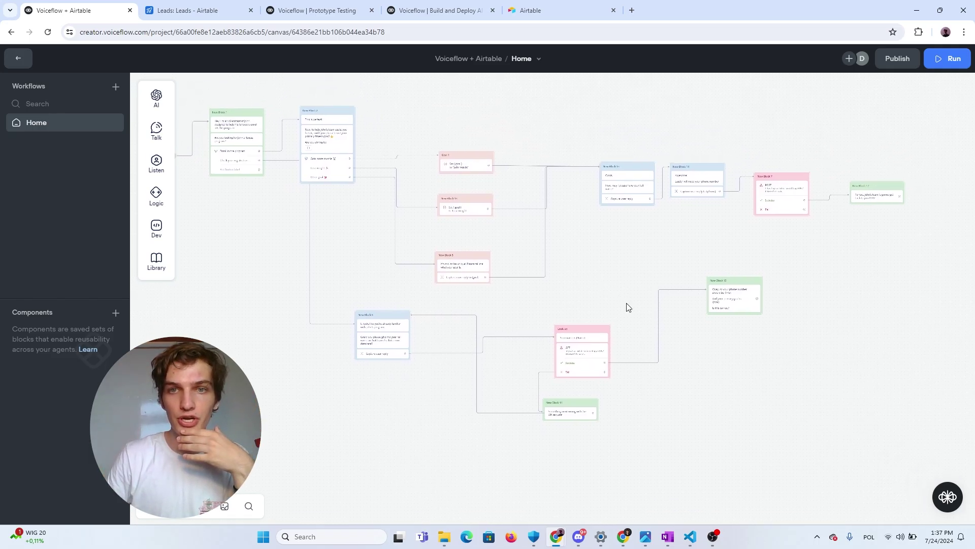
{"action": "scroll", "coordinate": [630, 314], "scroll_direction": "up", "scroll_amount": 2}
{"action": "left_click", "coordinate": [569, 341]}
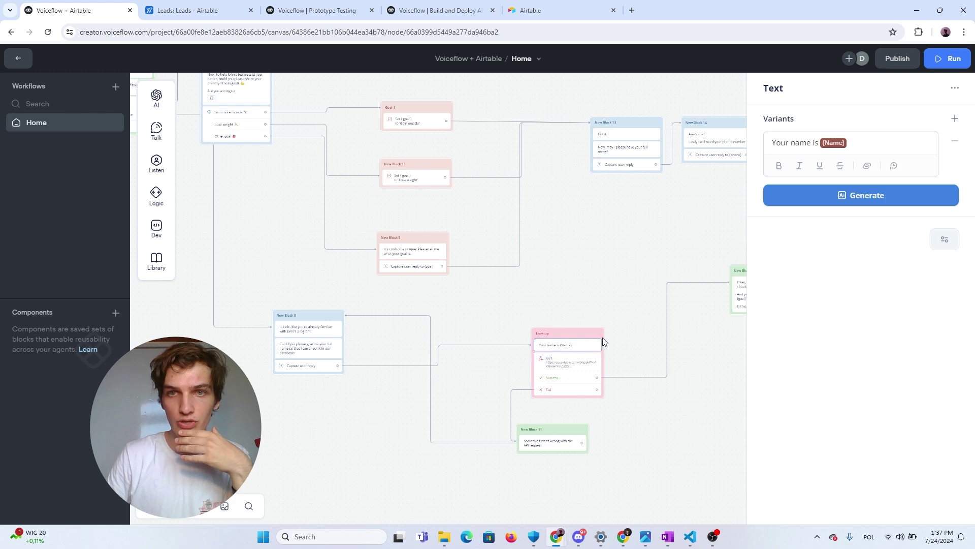
{"action": "scroll", "coordinate": [620, 269], "scroll_direction": "up", "scroll_amount": 2}
{"action": "scroll", "coordinate": [621, 256], "scroll_direction": "down", "scroll_amount": 3}
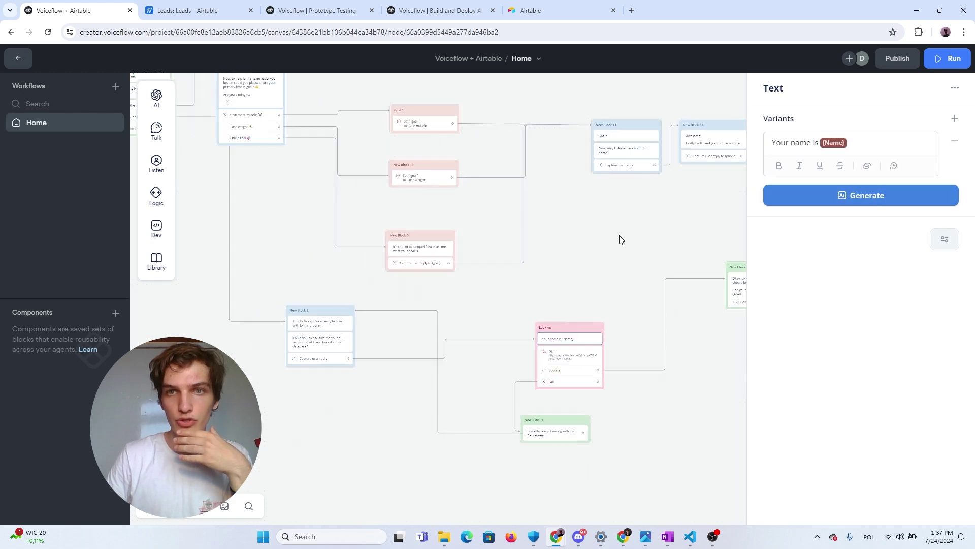
{"action": "left_click_drag", "start_coordinate": [692, 236], "coordinate": [523, 254]}
{"action": "left_click", "coordinate": [653, 170]}
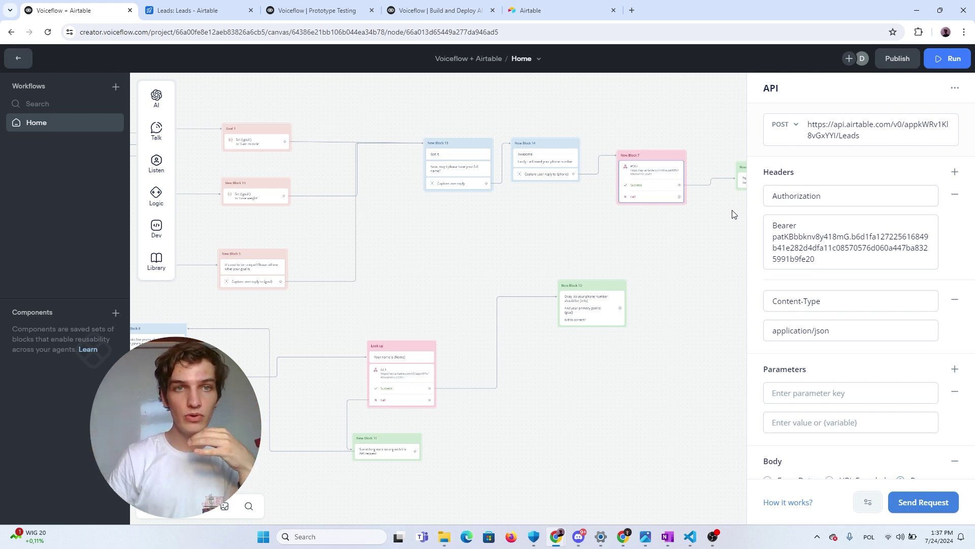
{"action": "left_click_drag", "start_coordinate": [394, 273], "coordinate": [779, 251]}
Pan back through the welcome, fitness-goal question and New Block 5 blocks
{"action": "scroll", "coordinate": [334, 208], "scroll_direction": "up", "scroll_amount": 2}
{"action": "left_click_drag", "start_coordinate": [318, 205], "coordinate": [337, 377]}
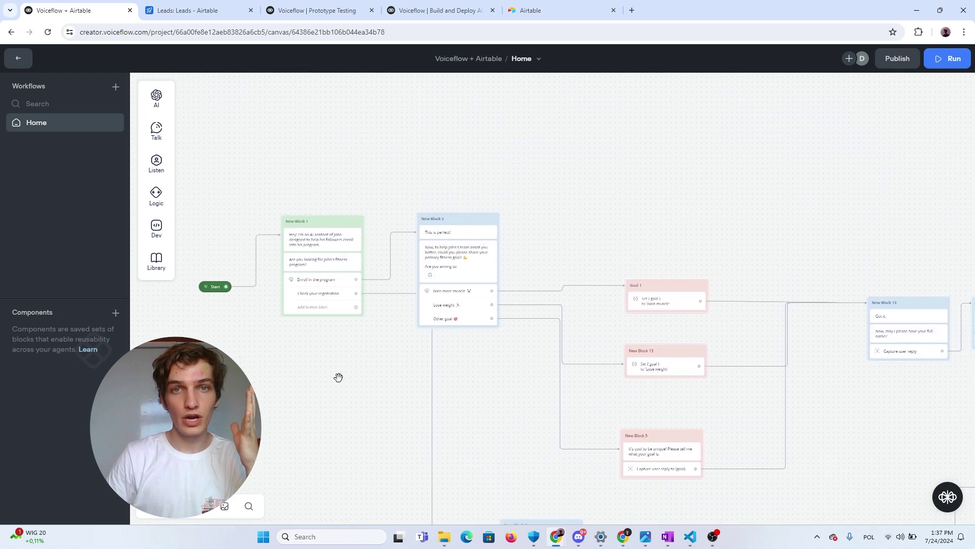
{"action": "scroll", "coordinate": [338, 377], "scroll_direction": "up", "scroll_amount": 3}
{"action": "scroll", "coordinate": [390, 383], "scroll_direction": "up", "scroll_amount": 3}
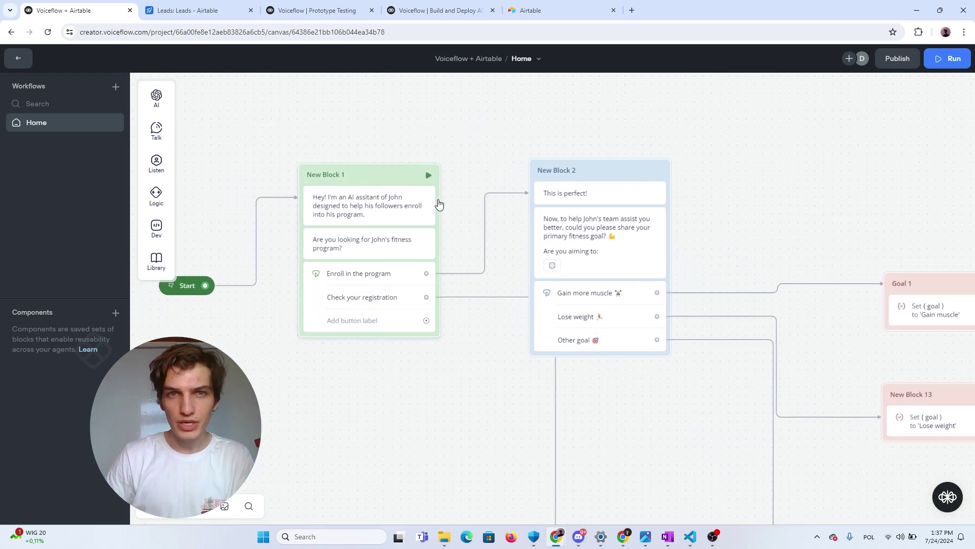
{"action": "left_click_drag", "start_coordinate": [747, 225], "coordinate": [617, 196]}
{"action": "scroll", "coordinate": [616, 196], "scroll_direction": "up", "scroll_amount": 1}
{"action": "scroll", "coordinate": [616, 196], "scroll_direction": "up", "scroll_amount": 1}
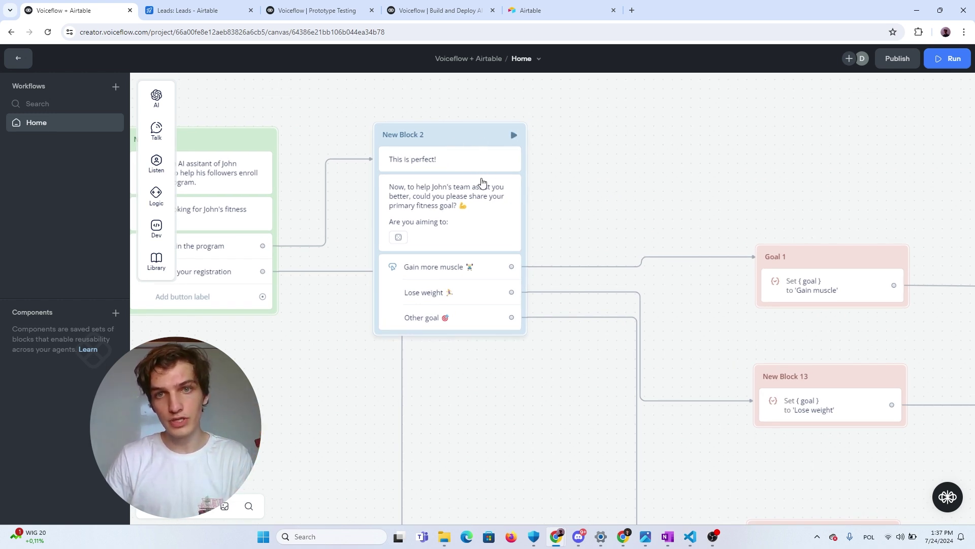
{"action": "left_click_drag", "start_coordinate": [617, 200], "coordinate": [416, 94]}
{"action": "scroll", "coordinate": [529, 193], "scroll_direction": "down", "scroll_amount": 2}
{"action": "scroll", "coordinate": [320, 120], "scroll_direction": "down", "scroll_amount": 1}
{"action": "left_click_drag", "start_coordinate": [320, 119], "coordinate": [508, 206]}
{"action": "scroll", "coordinate": [378, 257], "scroll_direction": "up", "scroll_amount": 1}
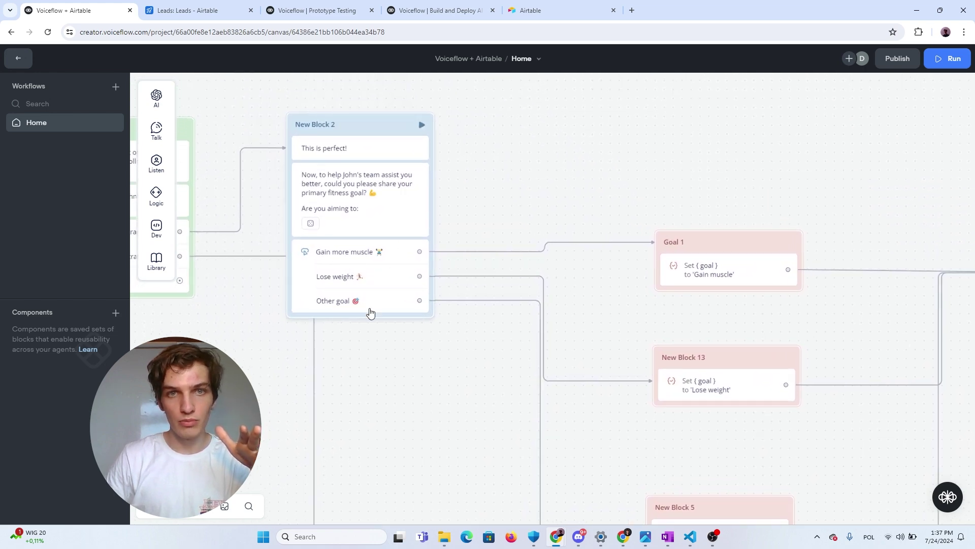
{"action": "left_click_drag", "start_coordinate": [603, 276], "coordinate": [412, 143]}
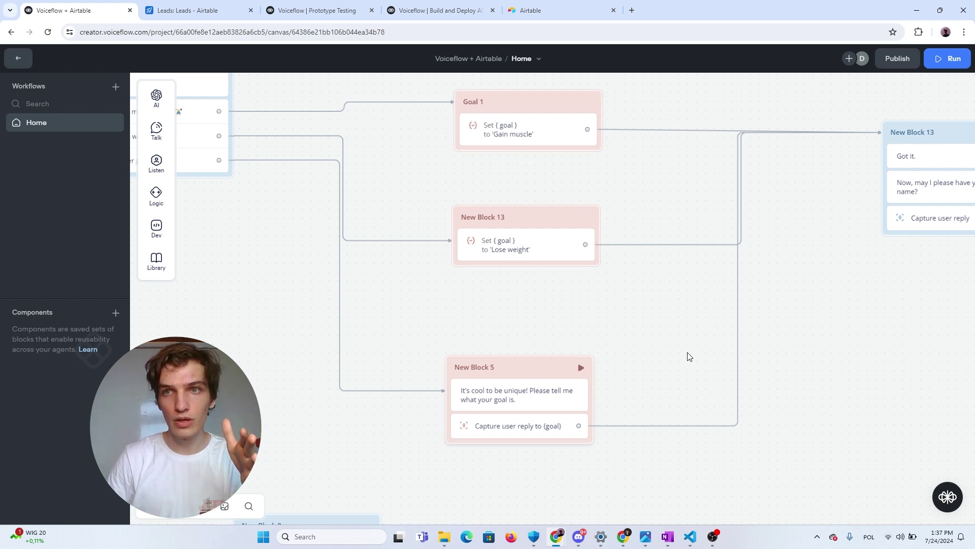
Open New Block 13's full-name Capture step to see its {Name} variable
{"action": "left_click_drag", "start_coordinate": [666, 333], "coordinate": [504, 303]}
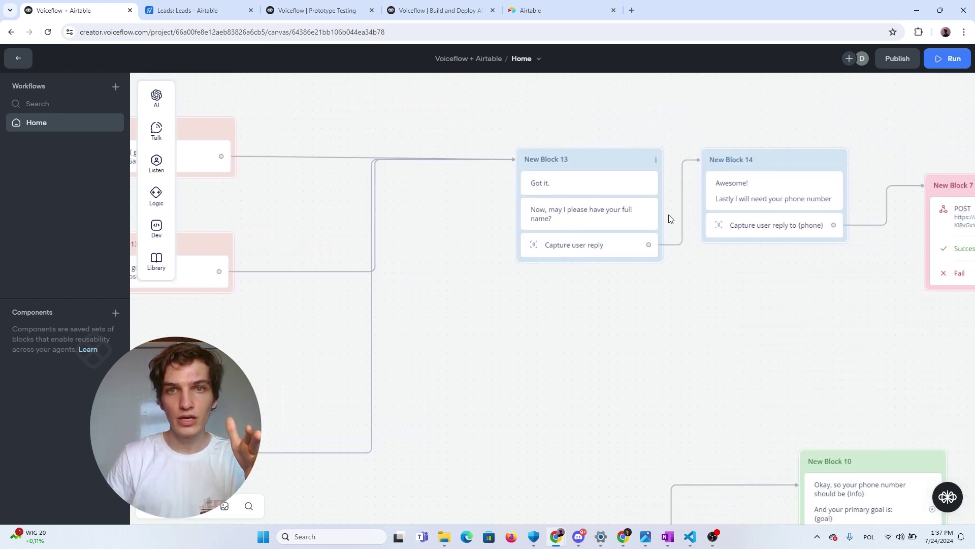
{"action": "left_click_drag", "start_coordinate": [674, 291], "coordinate": [545, 278]}
{"action": "scroll", "coordinate": [484, 226], "scroll_direction": "up", "scroll_amount": 2}
{"action": "scroll", "coordinate": [437, 210], "scroll_direction": "up", "scroll_amount": 1}
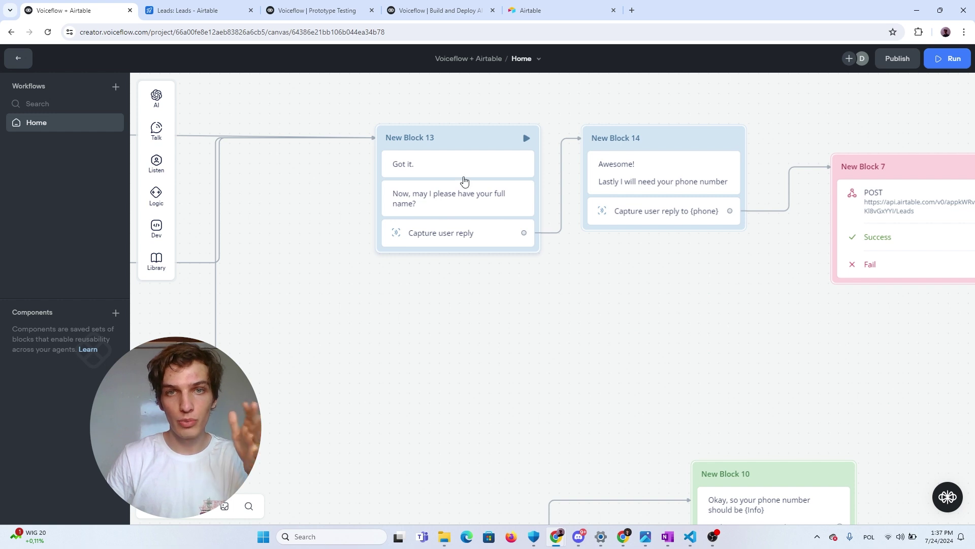
{"action": "left_click", "coordinate": [471, 245]}
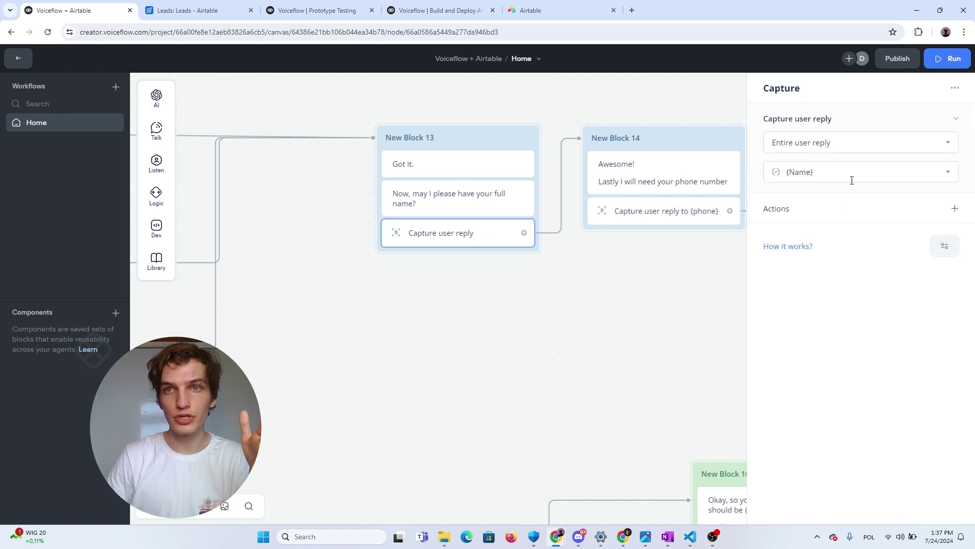
Check which variable the phone-number Capture step stores the reply in
{"action": "left_click", "coordinate": [592, 298]}
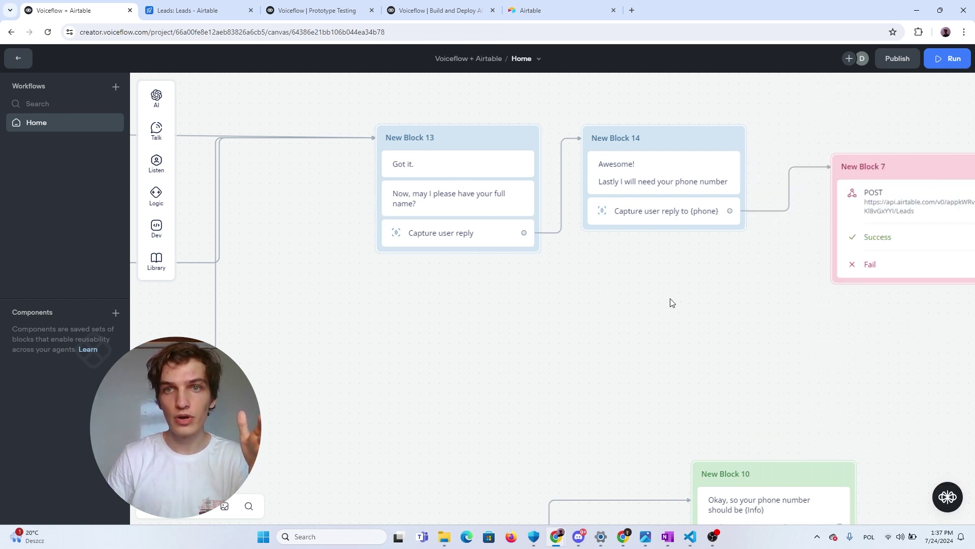
{"action": "left_click_drag", "start_coordinate": [671, 300], "coordinate": [523, 290]}
{"action": "left_click", "coordinate": [505, 218]}
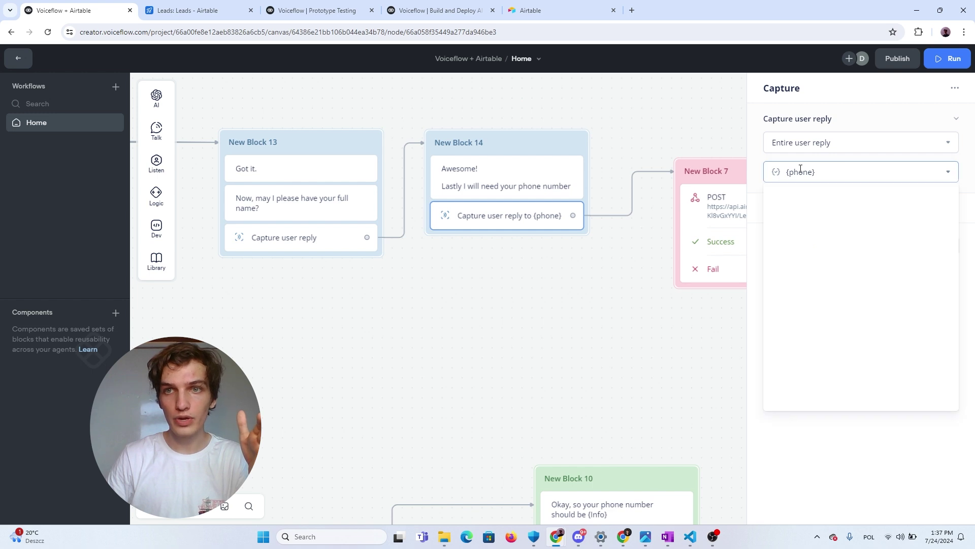
{"action": "left_click", "coordinate": [585, 319]}
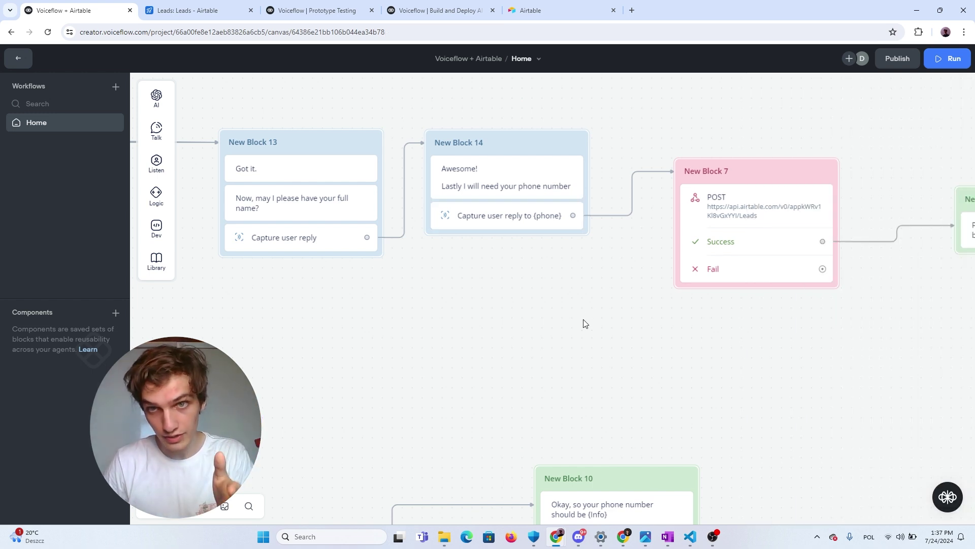
{"action": "left_click_drag", "start_coordinate": [555, 364], "coordinate": [406, 368]}
Review New Block 7's POST request settings and the final confirmation message
{"action": "left_click", "coordinate": [581, 204]}
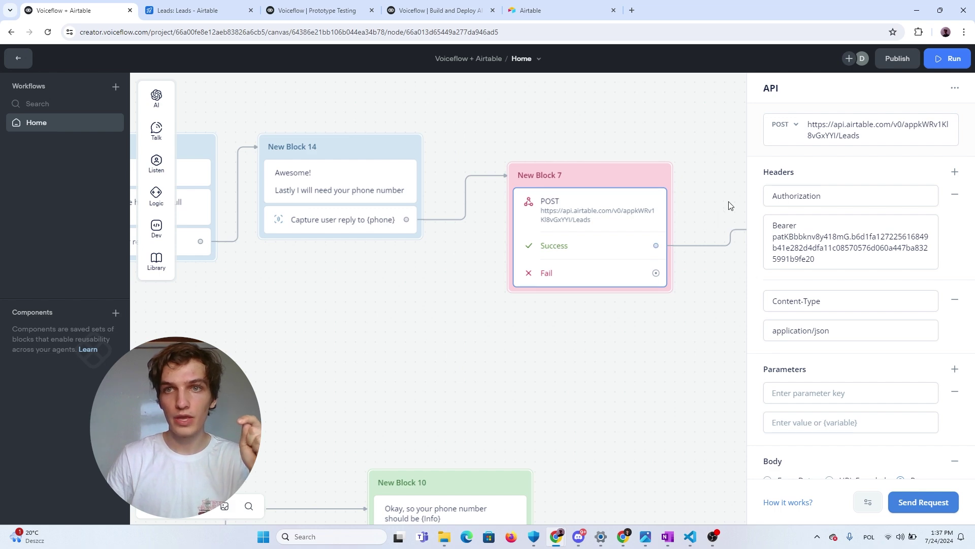
{"action": "scroll", "coordinate": [567, 189], "scroll_direction": "down", "scroll_amount": 3}
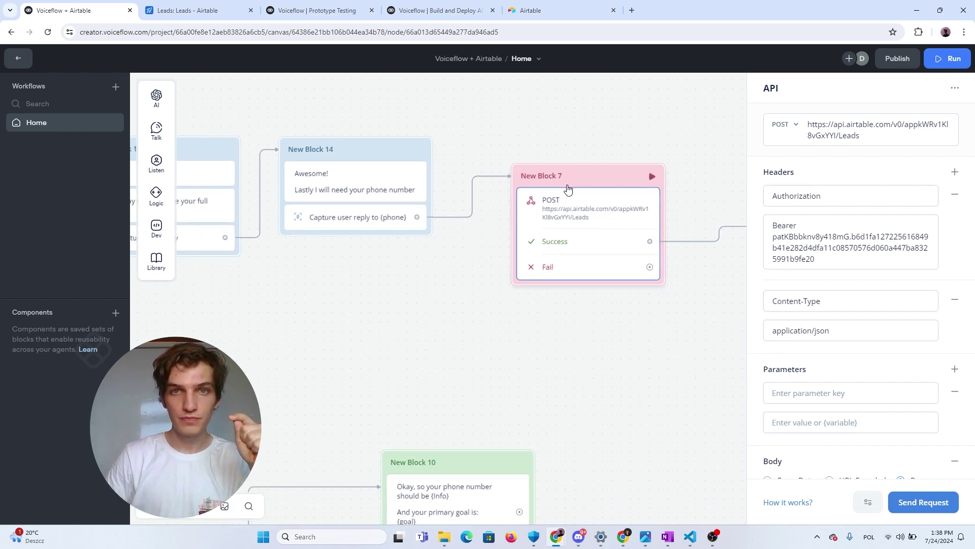
{"action": "left_click_drag", "start_coordinate": [592, 327], "coordinate": [481, 294]}
{"action": "left_click", "coordinate": [488, 284]}
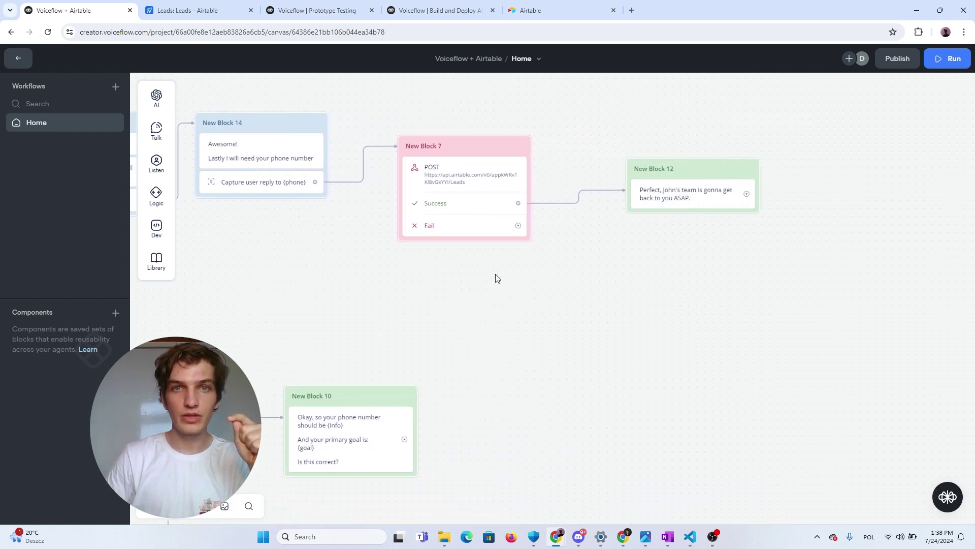
{"action": "left_click", "coordinate": [472, 183]}
Drag an API step from Dev onto the canvas, then delete it
{"action": "mouse_move", "coordinate": [156, 143]}
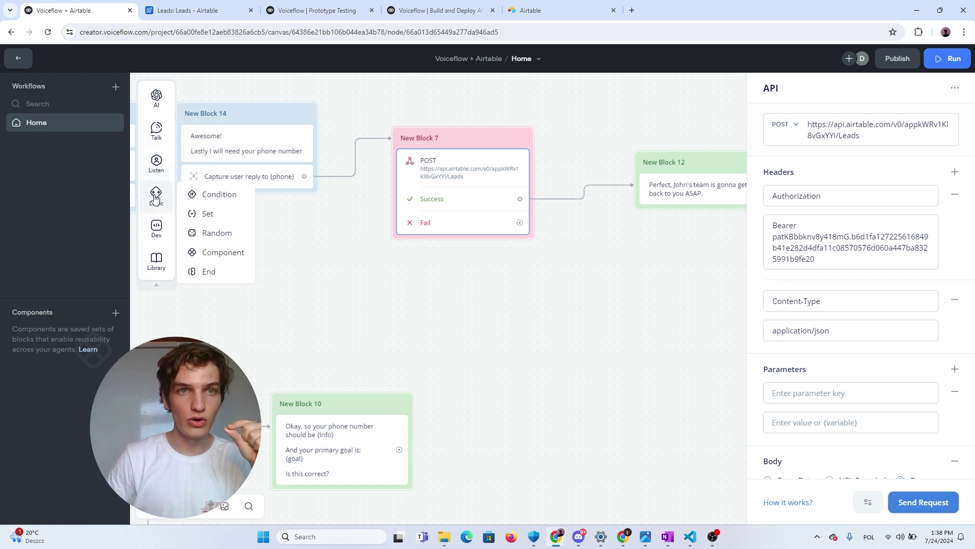
{"action": "mouse_move", "coordinate": [152, 236]}
{"action": "left_click_drag", "start_coordinate": [206, 246], "coordinate": [531, 285]}
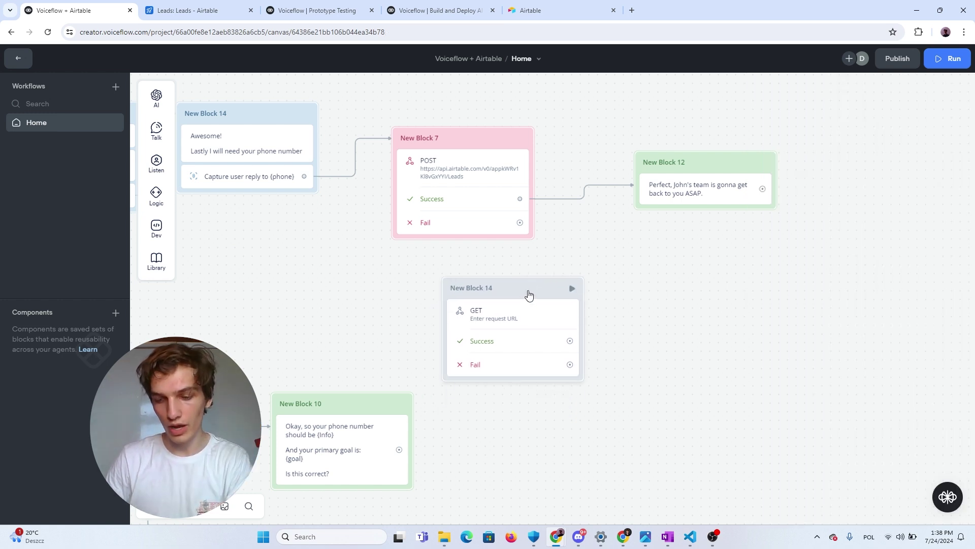
{"action": "key", "text": "Delete"}
{"action": "left_click", "coordinate": [527, 234]}
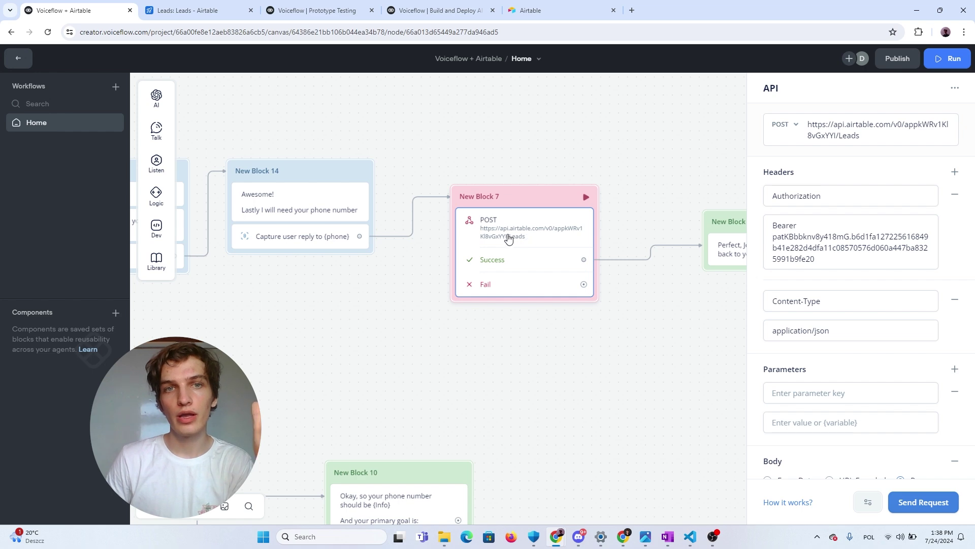
Reopen the POST request showing the Leads URL, Authorization and Content-Type headers
{"action": "scroll", "coordinate": [408, 218], "scroll_direction": "down", "scroll_amount": 2}
{"action": "left_click_drag", "start_coordinate": [320, 307], "coordinate": [558, 307]}
{"action": "left_click", "coordinate": [559, 307]}
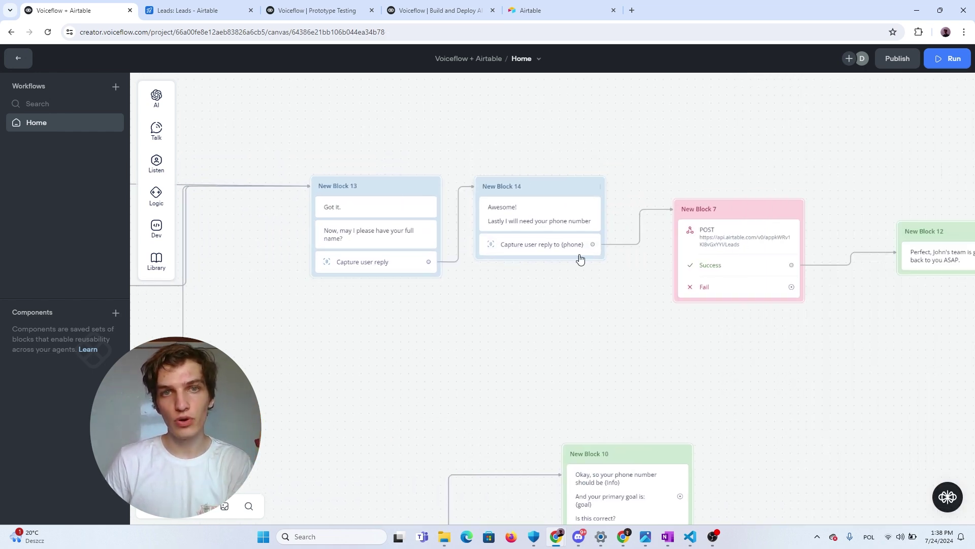
{"action": "left_click_drag", "start_coordinate": [631, 307], "coordinate": [537, 289]}
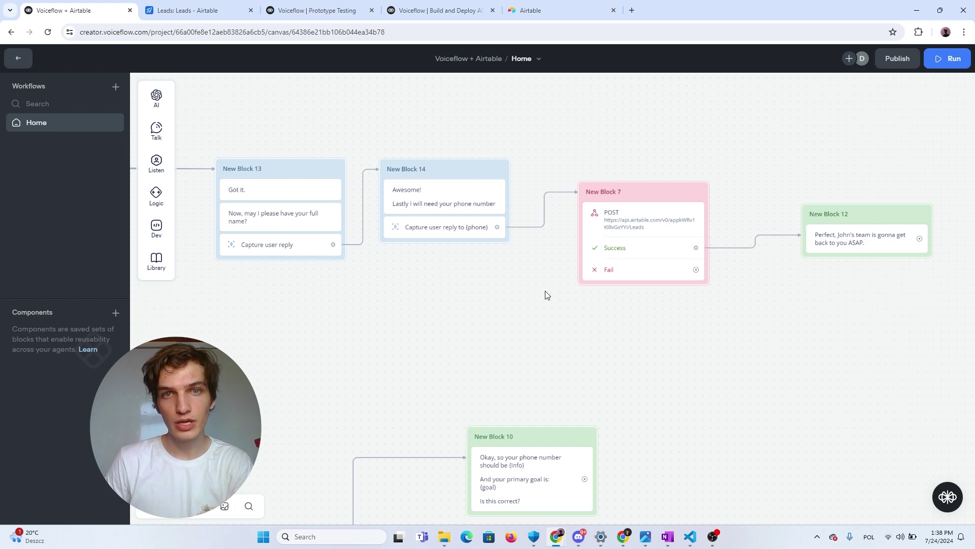
{"action": "scroll", "coordinate": [670, 320], "scroll_direction": "up", "scroll_amount": 2}
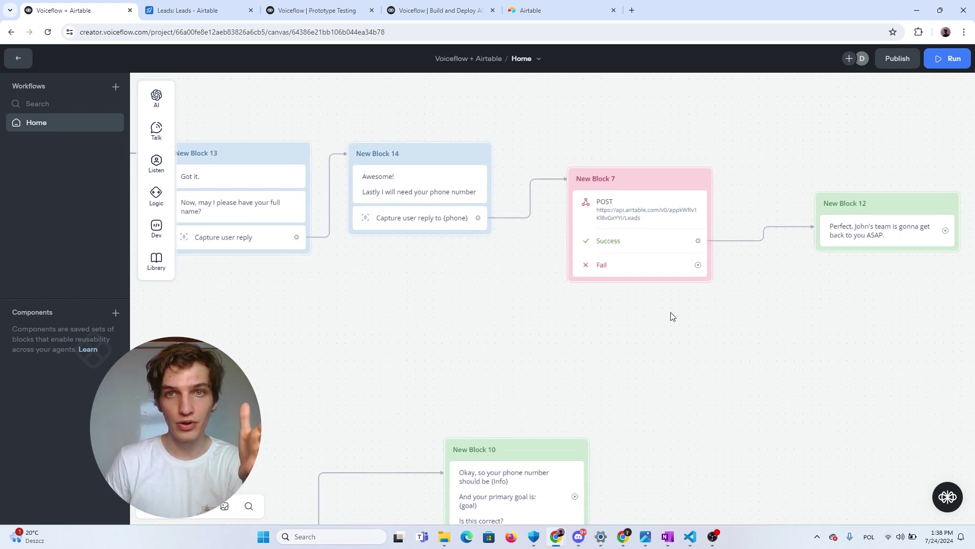
{"action": "left_click", "coordinate": [640, 226]}
{"action": "left_click_drag", "start_coordinate": [659, 355], "coordinate": [542, 337]}
{"action": "left_click", "coordinate": [556, 216]}
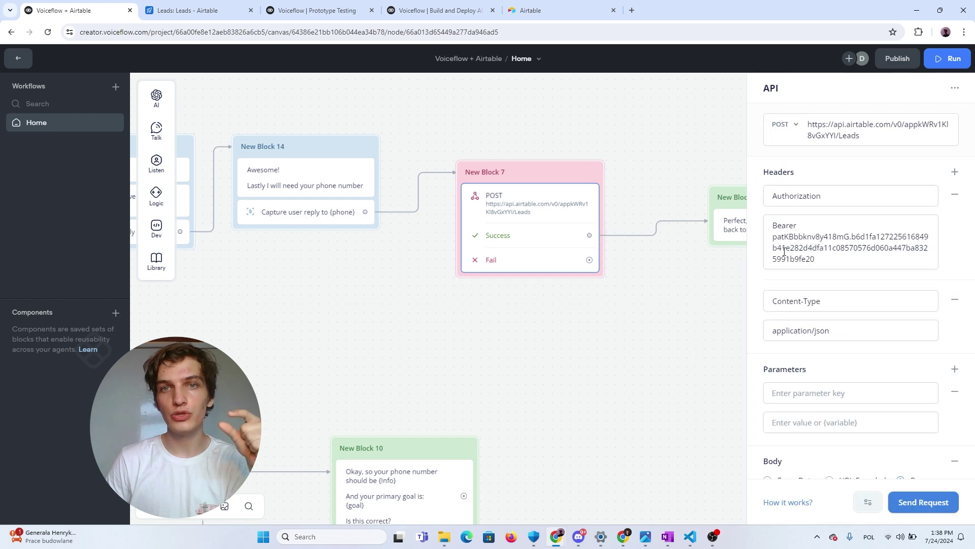
{"action": "scroll", "coordinate": [828, 251], "scroll_direction": "down", "scroll_amount": 4}
{"action": "scroll", "coordinate": [833, 260], "scroll_direction": "up", "scroll_amount": 3}
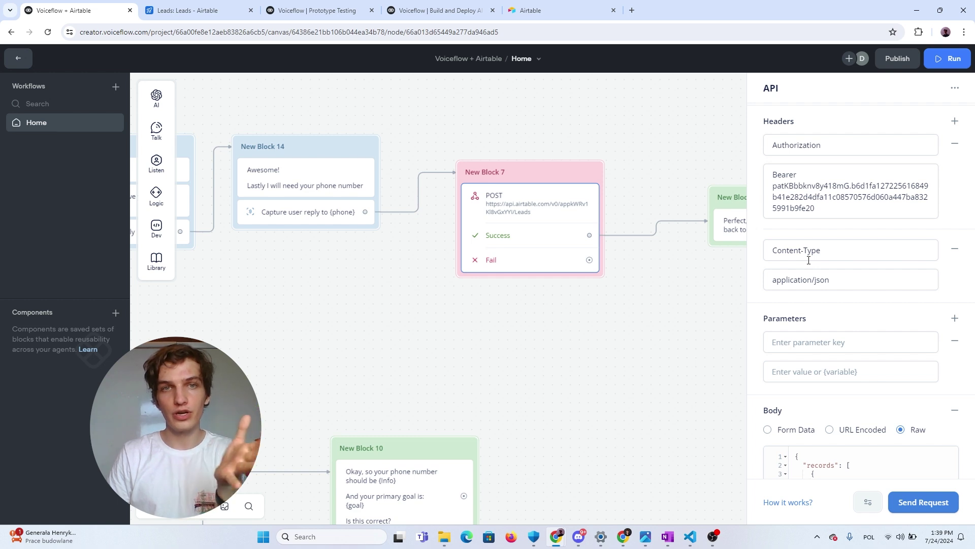
{"action": "scroll", "coordinate": [828, 278], "scroll_direction": "down", "scroll_amount": 3}
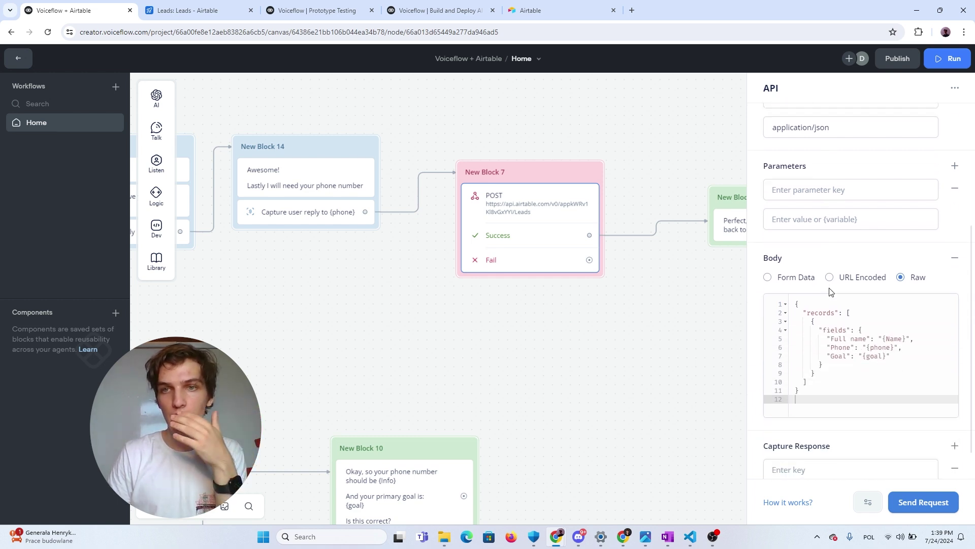
{"action": "scroll", "coordinate": [807, 293], "scroll_direction": "up", "scroll_amount": 3}
{"action": "scroll", "coordinate": [813, 310], "scroll_direction": "up", "scroll_amount": 2}
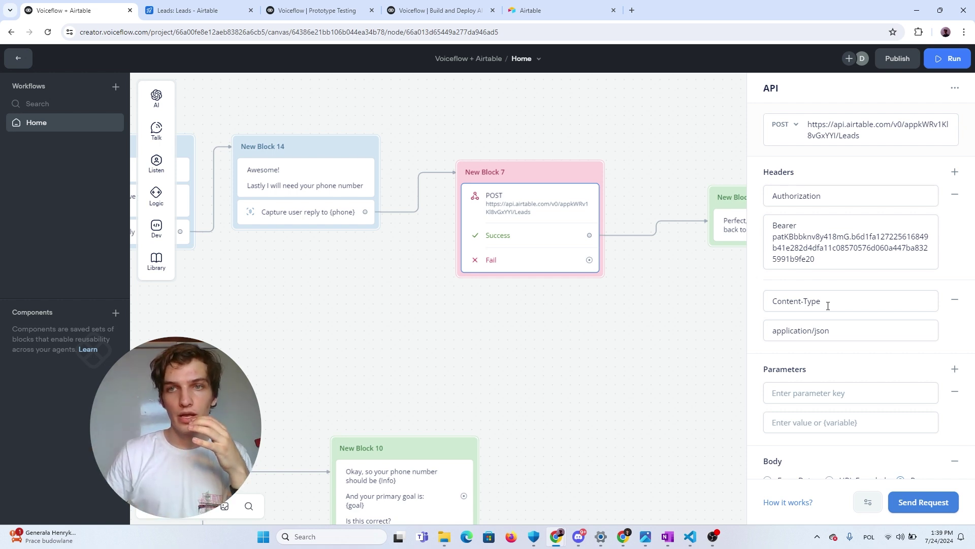
{"action": "scroll", "coordinate": [685, 316], "scroll_direction": "up", "scroll_amount": 2}
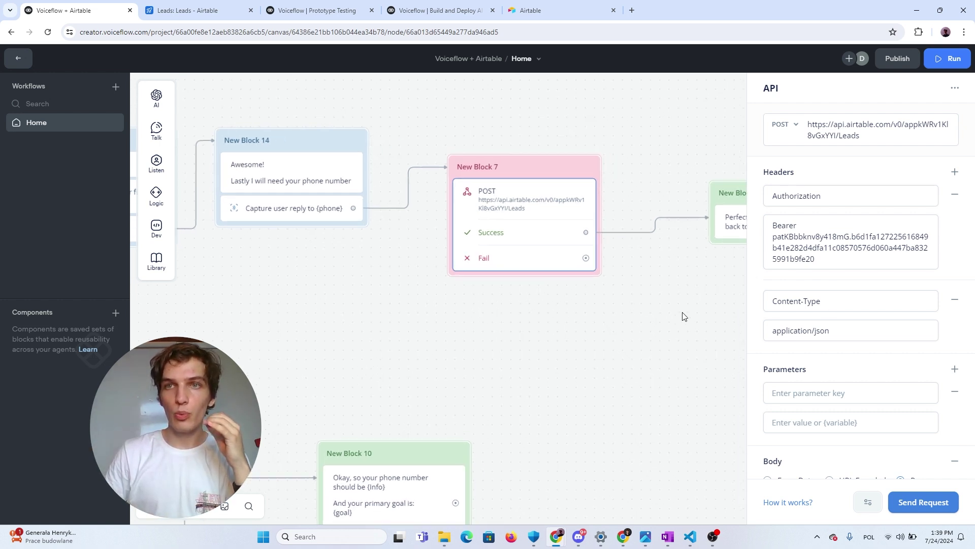
{"action": "left_click", "coordinate": [871, 137]}
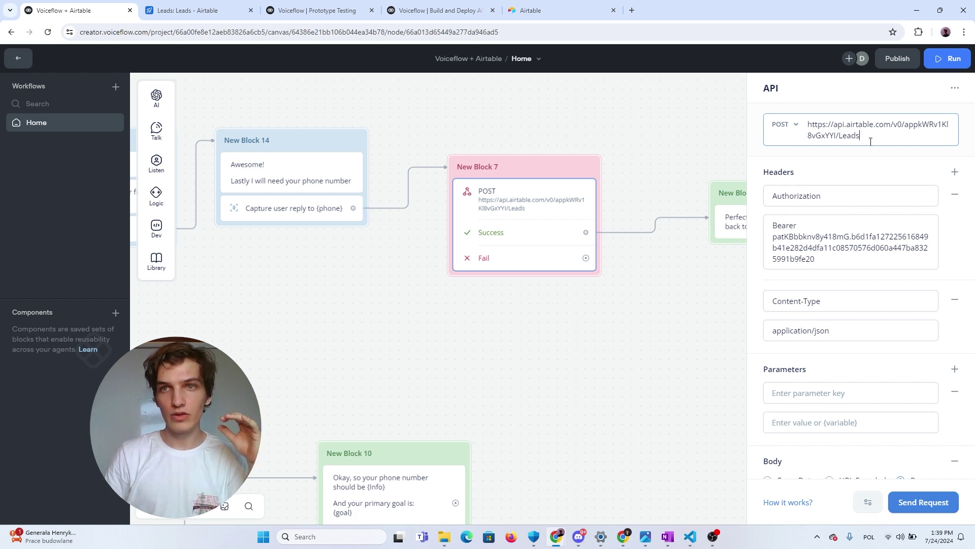
{"action": "double_click", "coordinate": [811, 249]}
{"action": "left_click", "coordinate": [807, 250]}
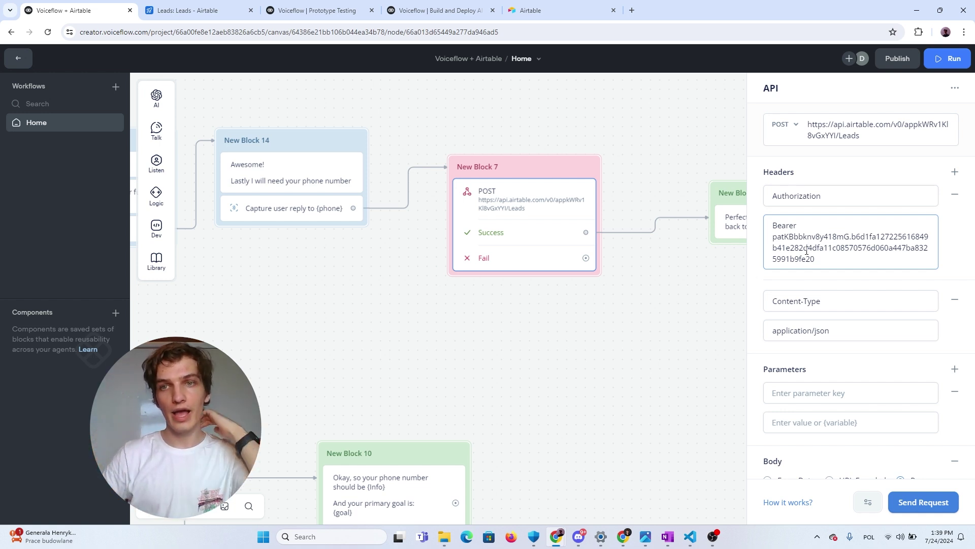
{"action": "scroll", "coordinate": [828, 330], "scroll_direction": "down", "scroll_amount": 5}
{"action": "left_click", "coordinate": [840, 347]}
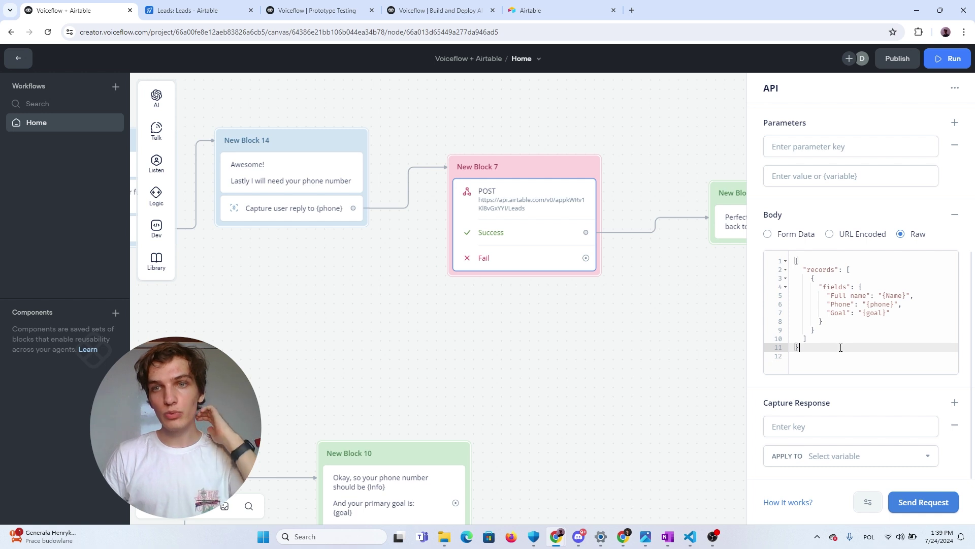
{"action": "left_click_drag", "start_coordinate": [841, 347], "coordinate": [794, 260]}
{"action": "left_click", "coordinate": [858, 321]}
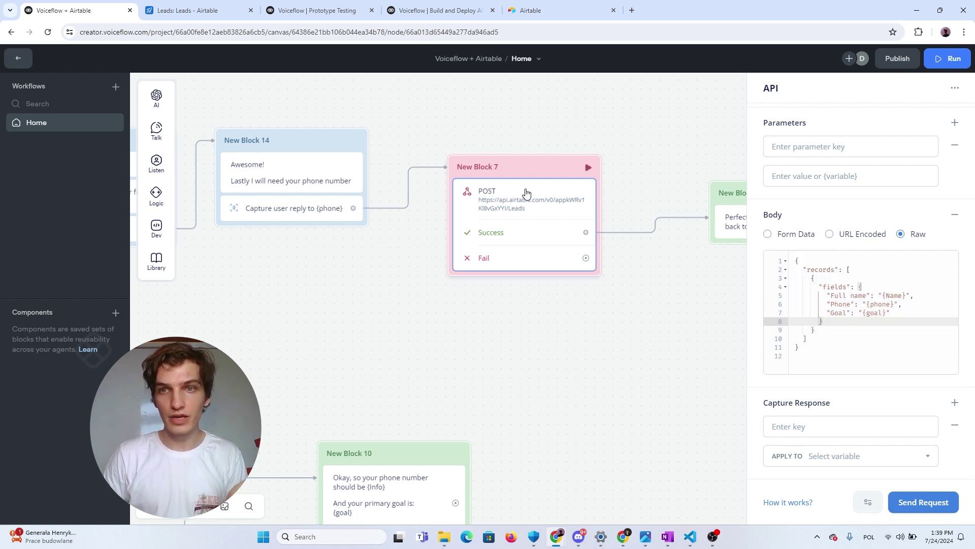
{"action": "double_click", "coordinate": [818, 271]}
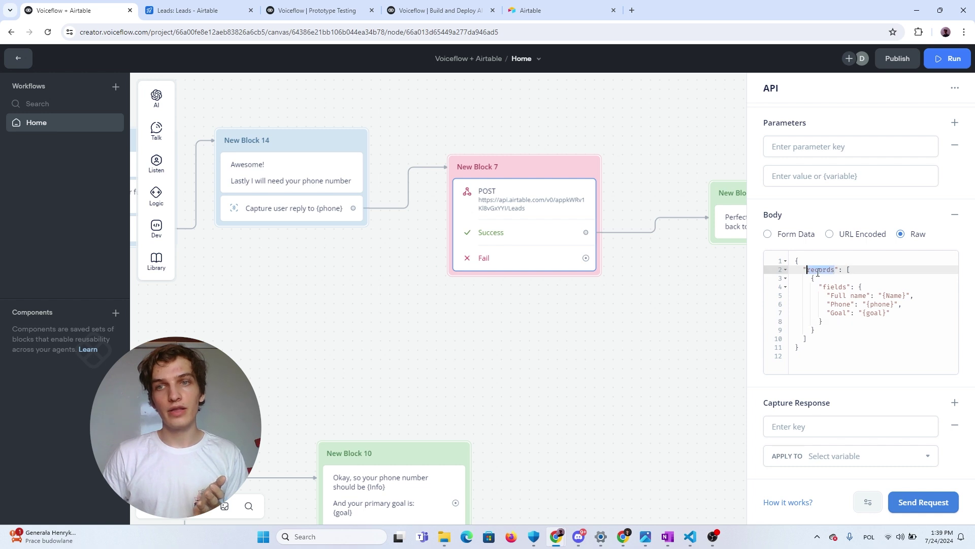
{"action": "left_click", "coordinate": [847, 303]}
{"action": "left_click", "coordinate": [804, 265]}
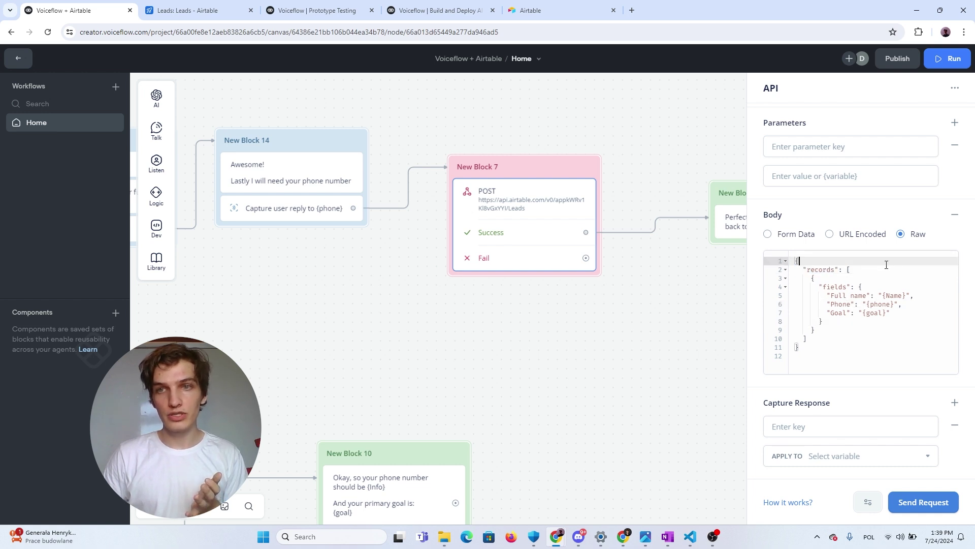
{"action": "left_click_drag", "start_coordinate": [815, 331], "coordinate": [879, 297]}
{"action": "left_click", "coordinate": [854, 296]}
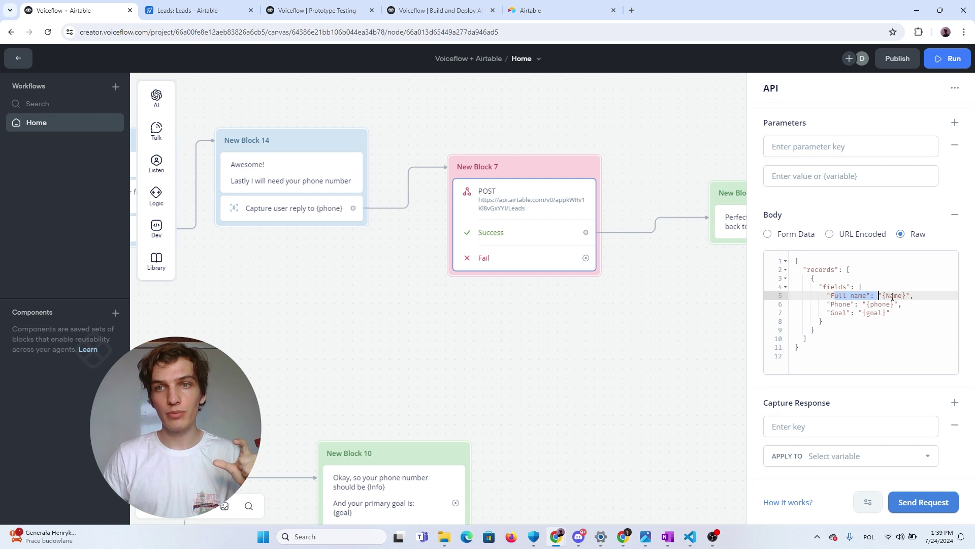
{"action": "left_click", "coordinate": [900, 297]}
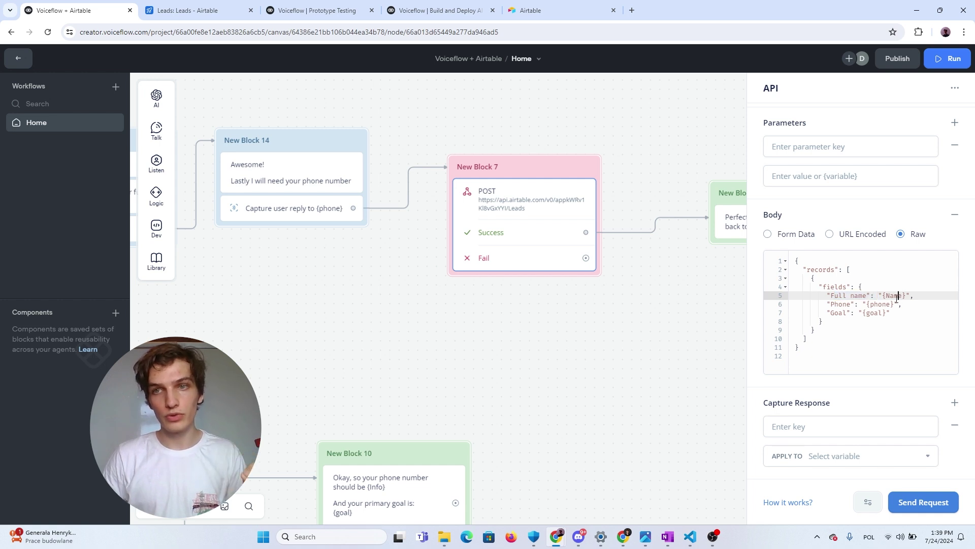
{"action": "mouse_move", "coordinate": [883, 297]}
{"action": "left_mouse_down"}
{"action": "mouse_move", "coordinate": [906, 296]}
{"action": "mouse_move", "coordinate": [895, 304]}
{"action": "left_mouse_up"}
{"action": "double_click", "coordinate": [839, 304]}
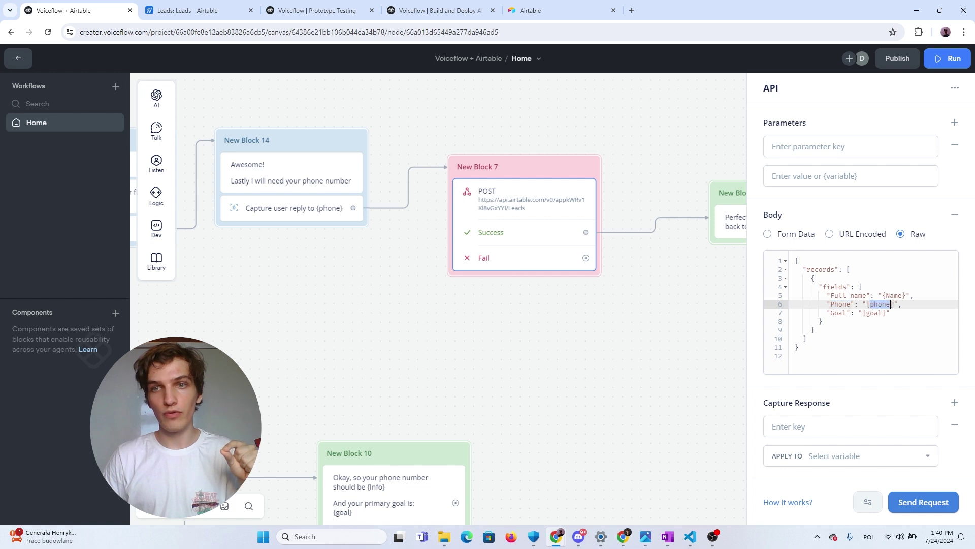
{"action": "double_click", "coordinate": [841, 313]}
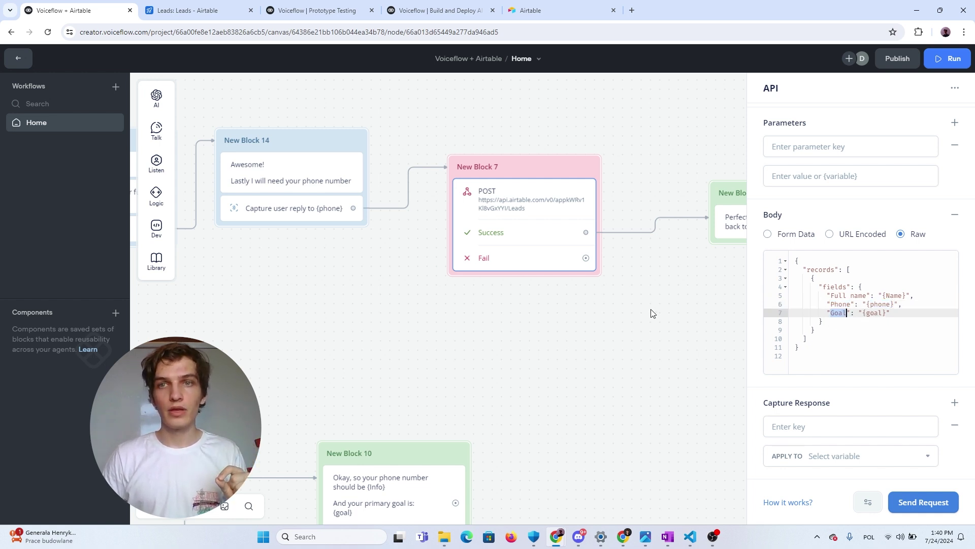
{"action": "scroll", "coordinate": [650, 309], "scroll_direction": "down", "scroll_amount": 1}
{"action": "scroll", "coordinate": [853, 264], "scroll_direction": "up", "scroll_amount": 5}
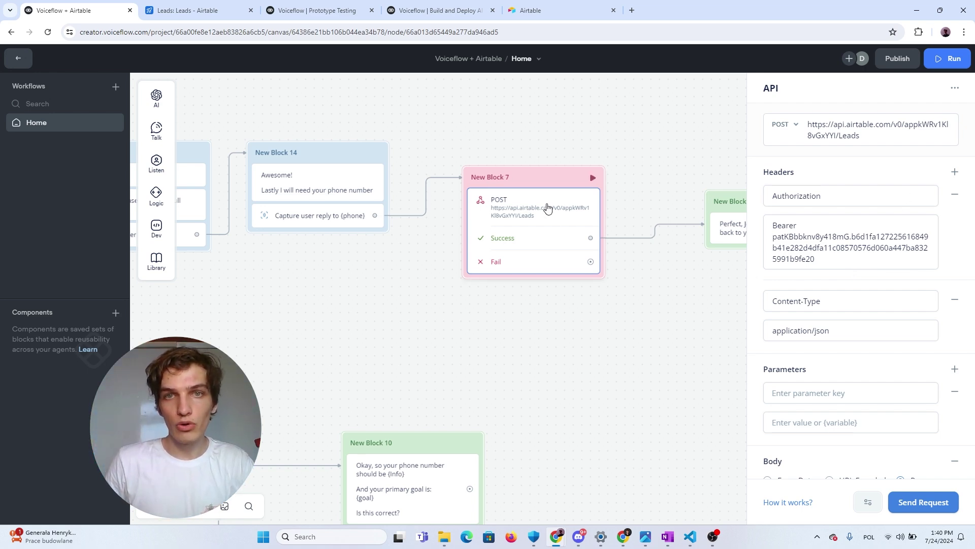
Select the Airtable POST URL in the API block, then switch to the Leads table
{"action": "scroll", "coordinate": [553, 207], "scroll_direction": "up", "scroll_amount": 1}
{"action": "scroll", "coordinate": [553, 207], "scroll_direction": "down", "scroll_amount": 2}
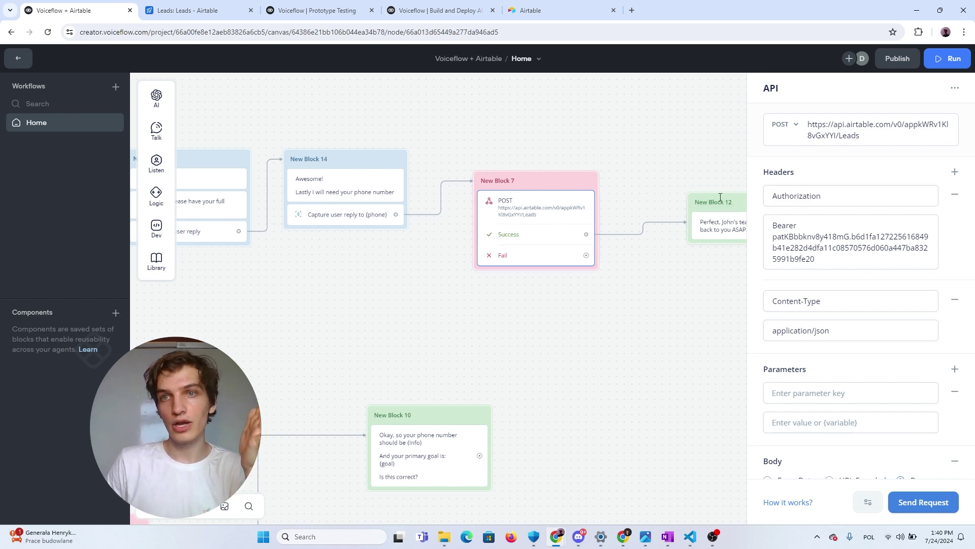
{"action": "scroll", "coordinate": [849, 171], "scroll_direction": "down", "scroll_amount": 1}
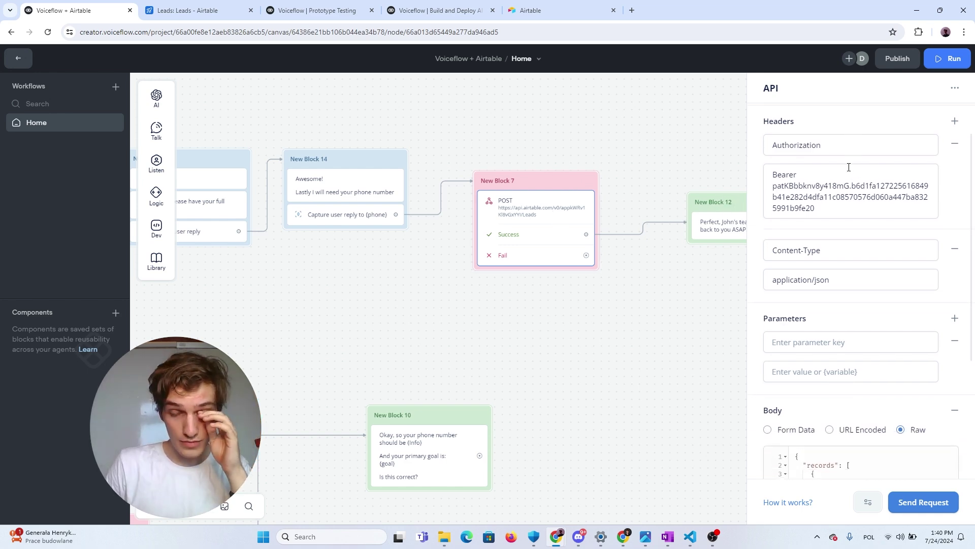
{"action": "scroll", "coordinate": [848, 168], "scroll_direction": "up", "scroll_amount": 1}
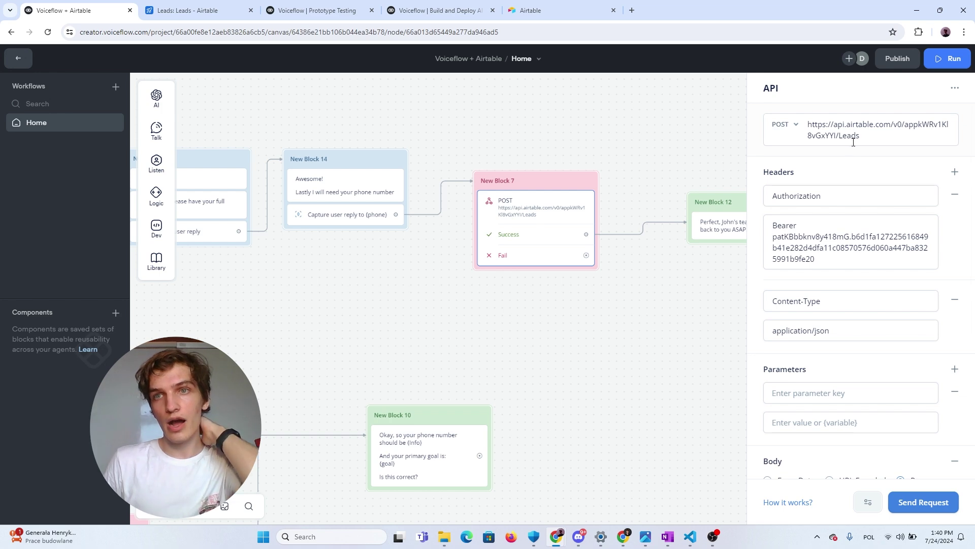
{"action": "left_click_drag", "start_coordinate": [868, 136], "coordinate": [807, 124]}
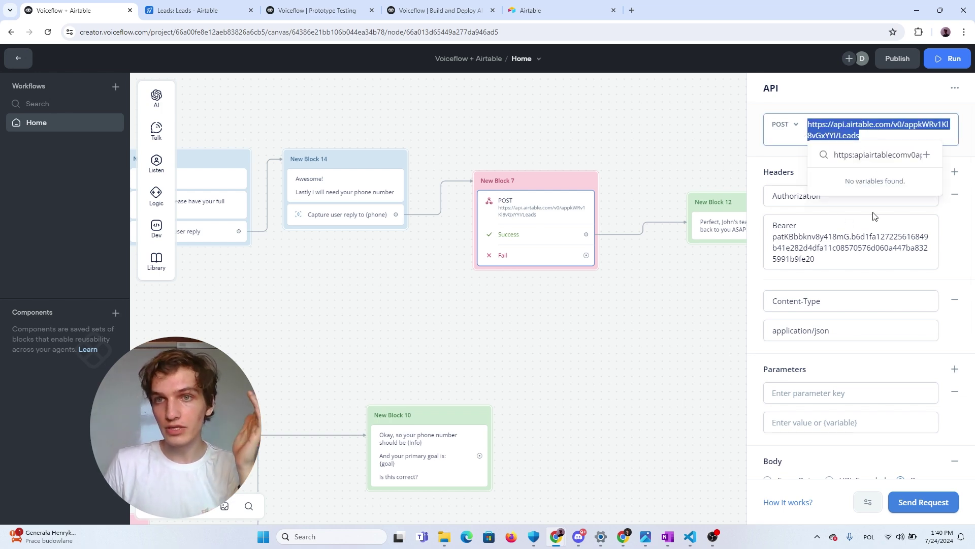
{"action": "left_click", "coordinate": [779, 165]}
{"action": "left_click", "coordinate": [206, 9]}
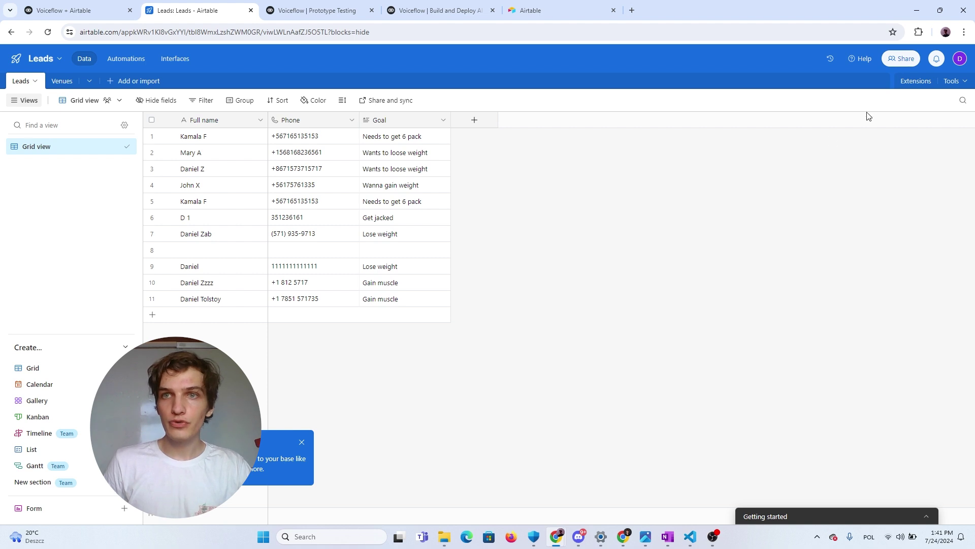
Open the Leads base's API documentation in a new tab from Airtable's Help panel
{"action": "left_click", "coordinate": [862, 59]}
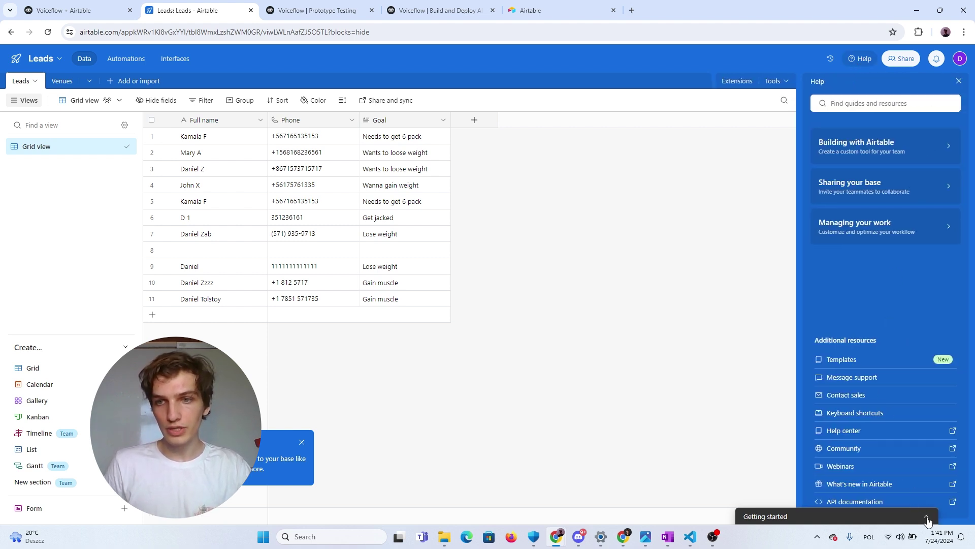
{"action": "left_click", "coordinate": [857, 502]}
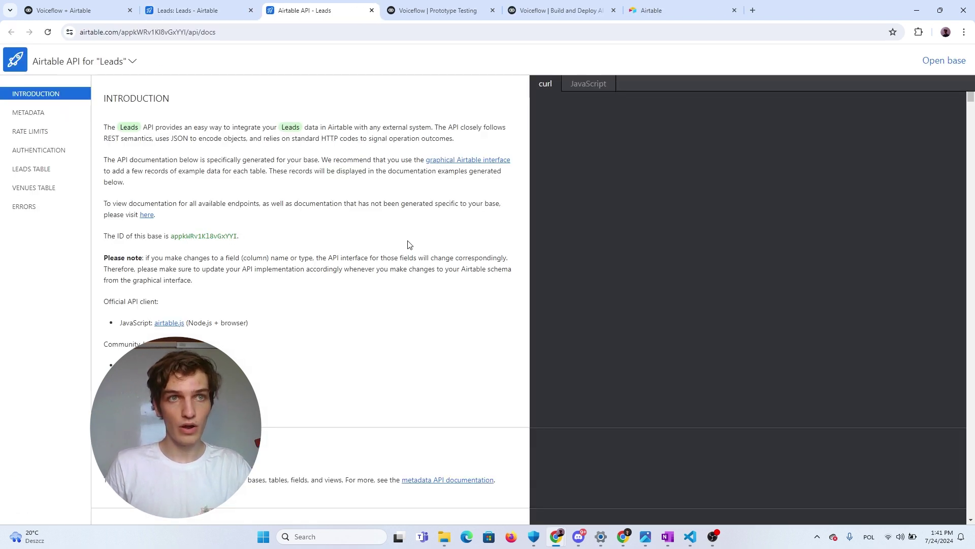
Go to the docs' Authentication section and open the /create/tokens page in a background tab
{"action": "left_click", "coordinate": [29, 116]}
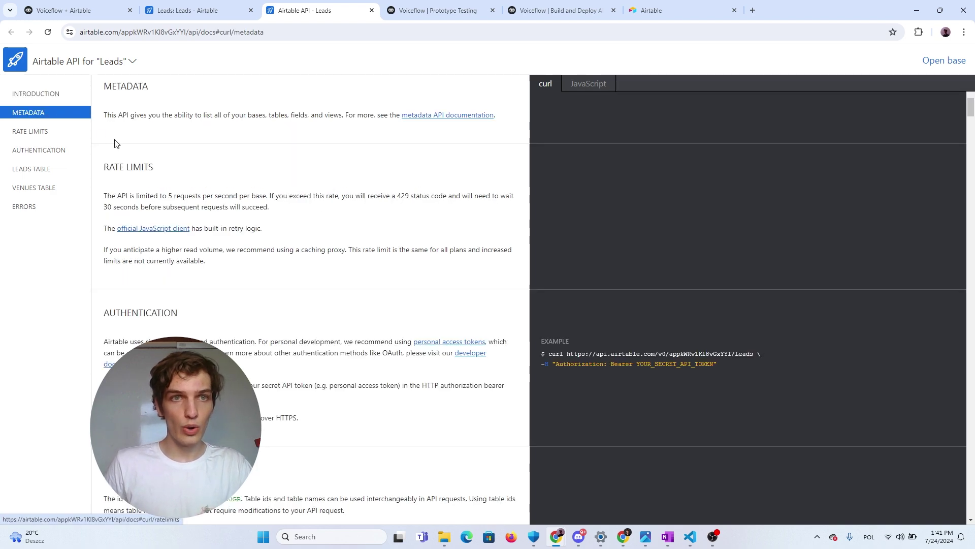
{"action": "left_click", "coordinate": [48, 154]}
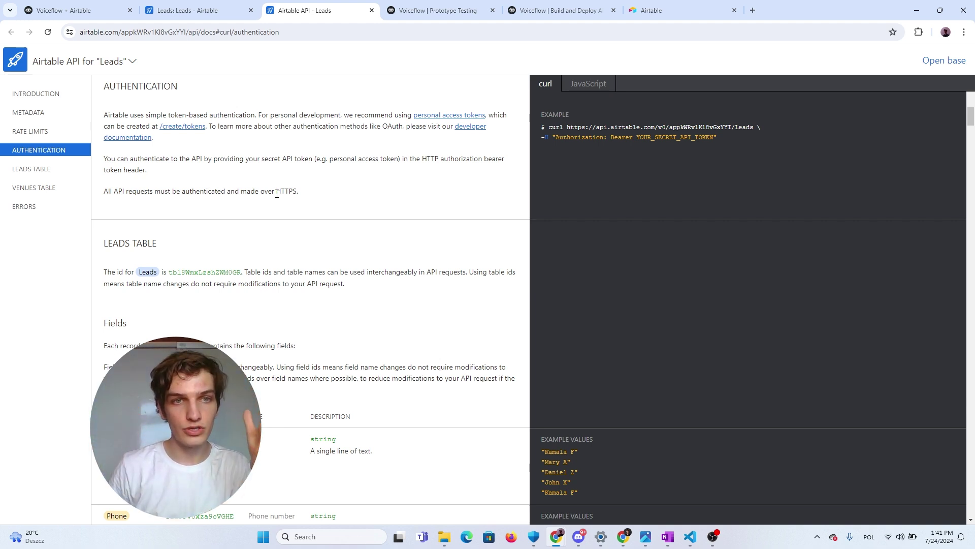
{"action": "scroll", "coordinate": [227, 102], "scroll_direction": "down", "scroll_amount": 2}
{"action": "scroll", "coordinate": [163, 223], "scroll_direction": "up", "scroll_amount": 4}
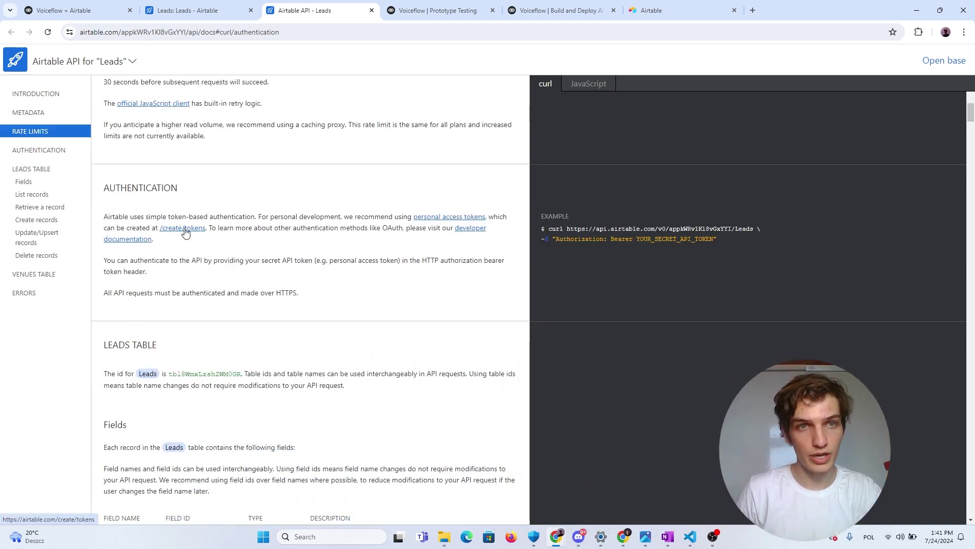
{"action": "double_click", "coordinate": [113, 192]}
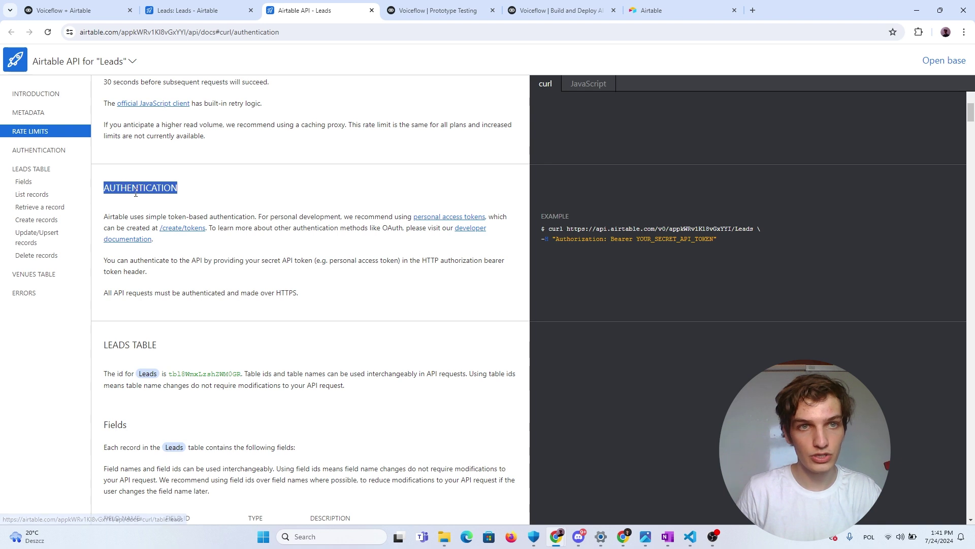
{"action": "middle_click", "coordinate": [188, 229]}
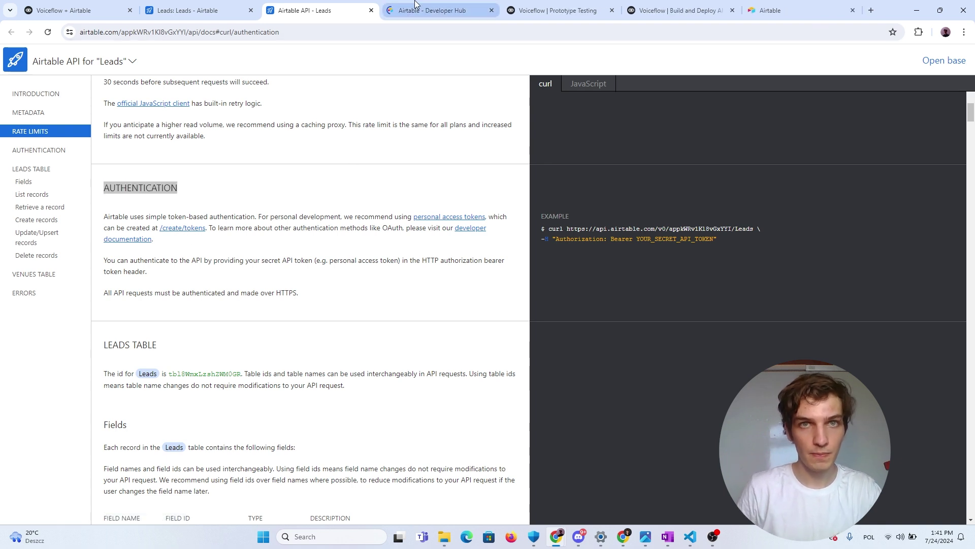
Start a personal access token named 'second token' with data.records:read and data.records:write scopes
{"action": "left_click", "coordinate": [427, 11]}
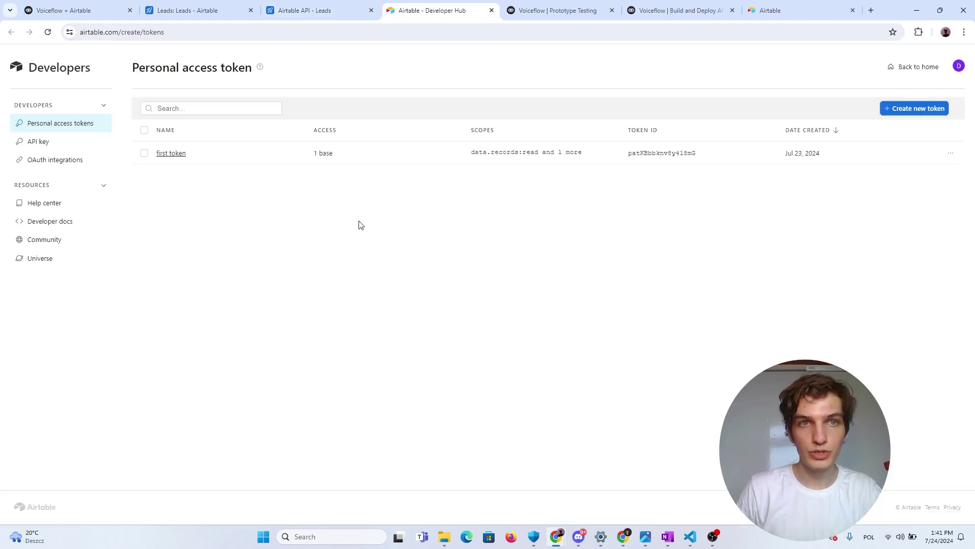
{"action": "left_click", "coordinate": [917, 118]}
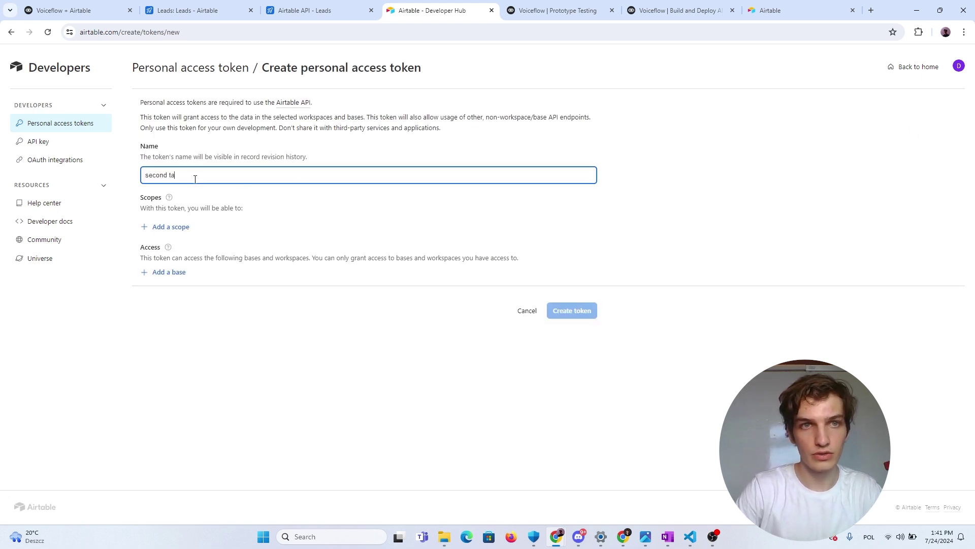
{"action": "type", "text": "second token"}
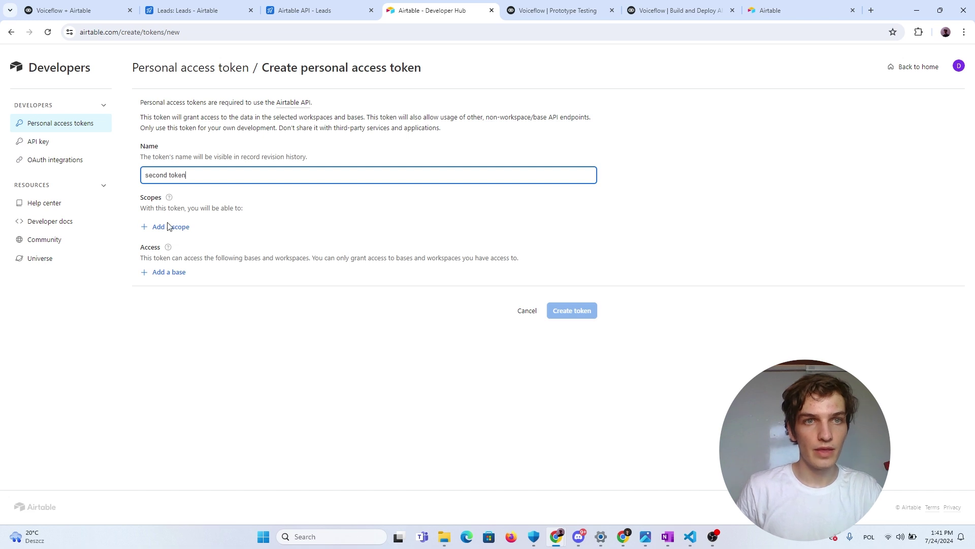
{"action": "left_click", "coordinate": [288, 219]}
{"action": "left_click", "coordinate": [174, 228]}
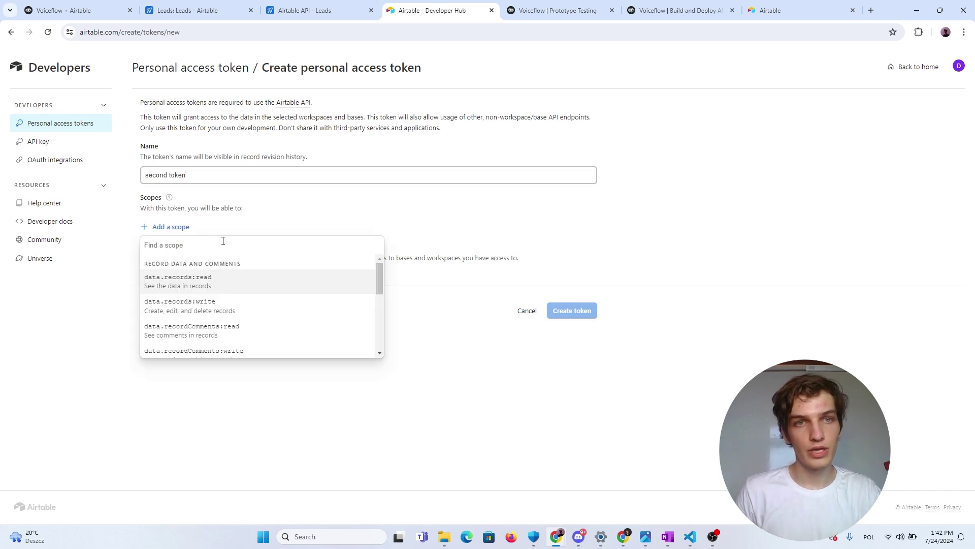
{"action": "left_click", "coordinate": [208, 288]}
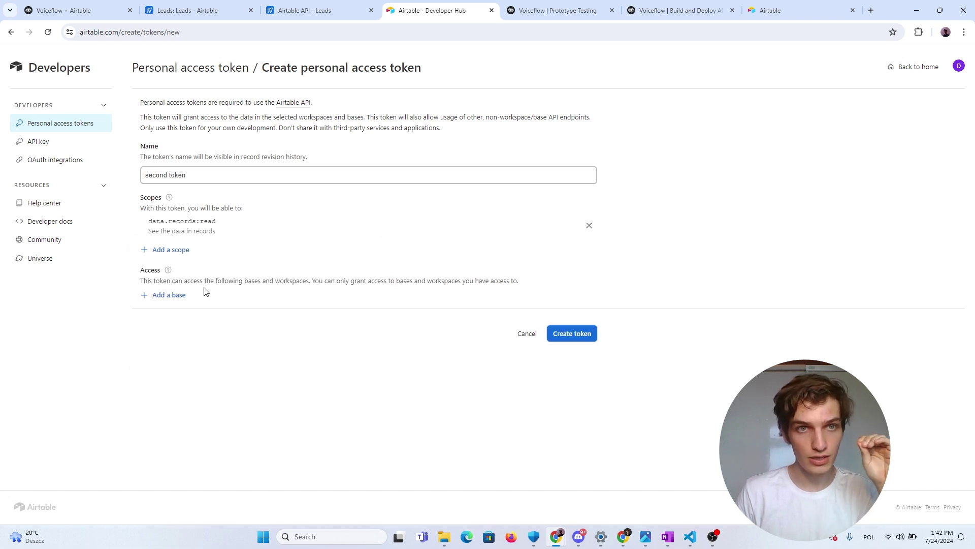
{"action": "left_click", "coordinate": [160, 251]}
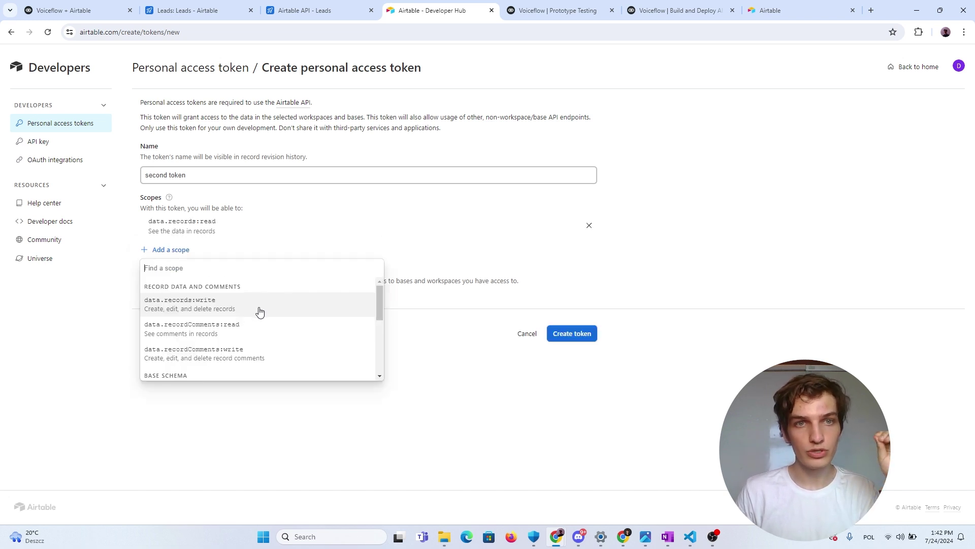
{"action": "left_click", "coordinate": [232, 308]}
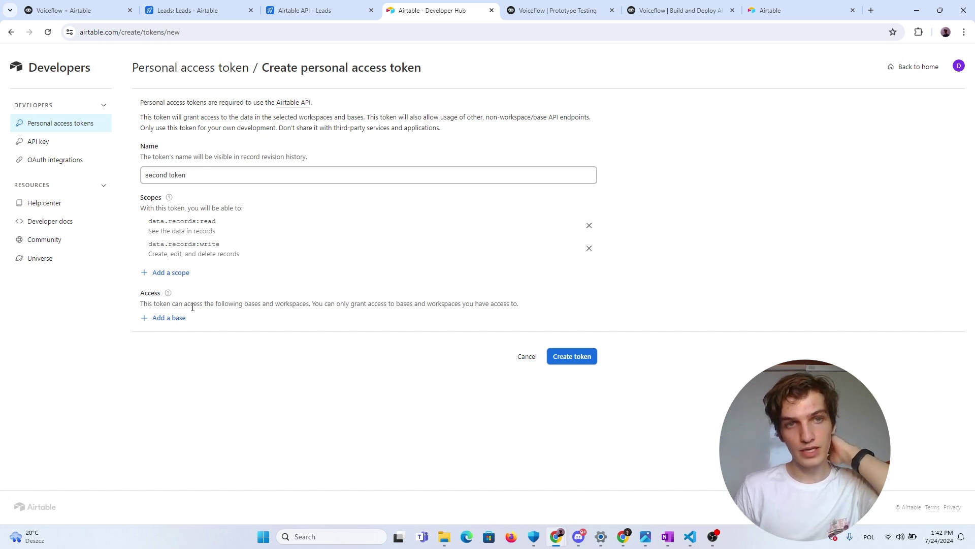
Grant the token access to the Leads base, create it, and copy its value
{"action": "left_click", "coordinate": [179, 319]}
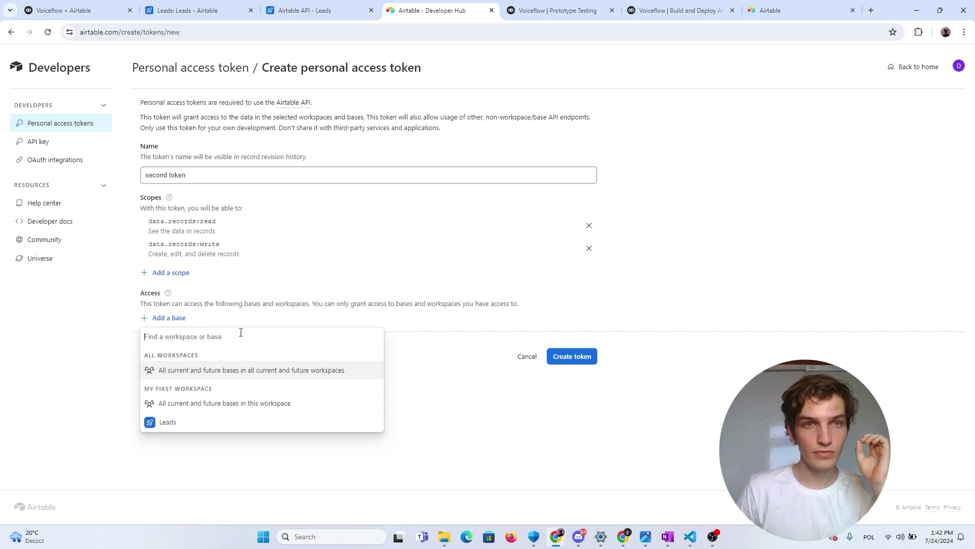
{"action": "left_click", "coordinate": [252, 314]}
{"action": "left_click_drag", "start_coordinate": [142, 304], "coordinate": [328, 304]}
{"action": "left_click", "coordinate": [228, 311]}
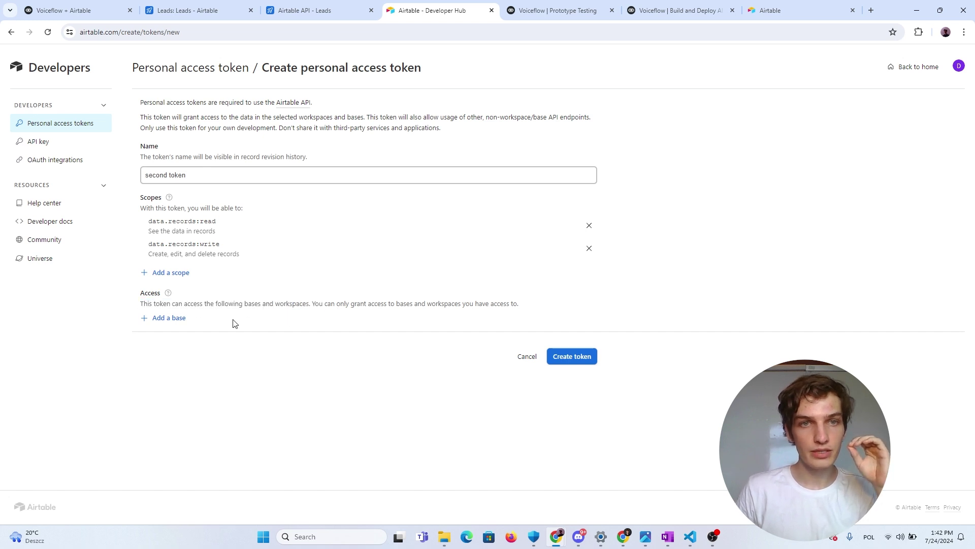
{"action": "left_click", "coordinate": [182, 324]}
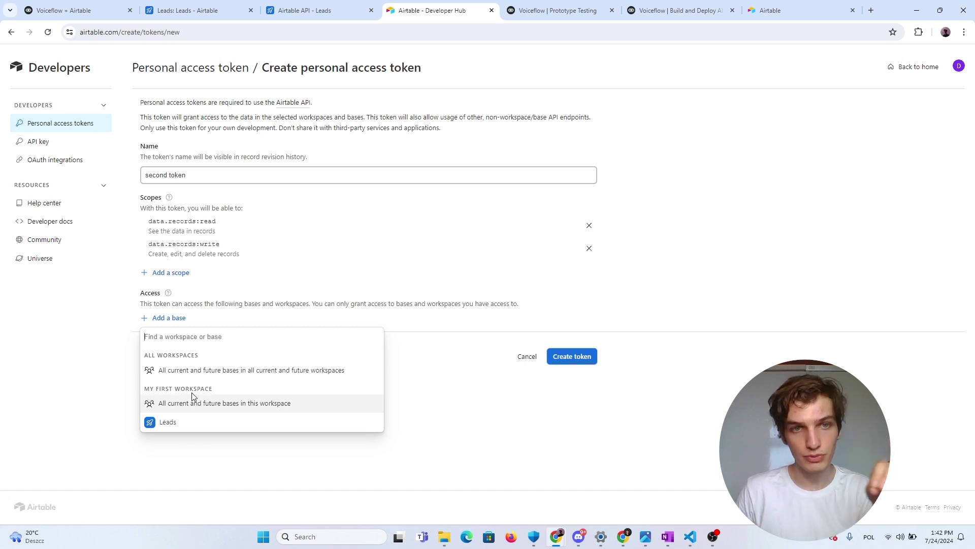
{"action": "left_click", "coordinate": [184, 426]}
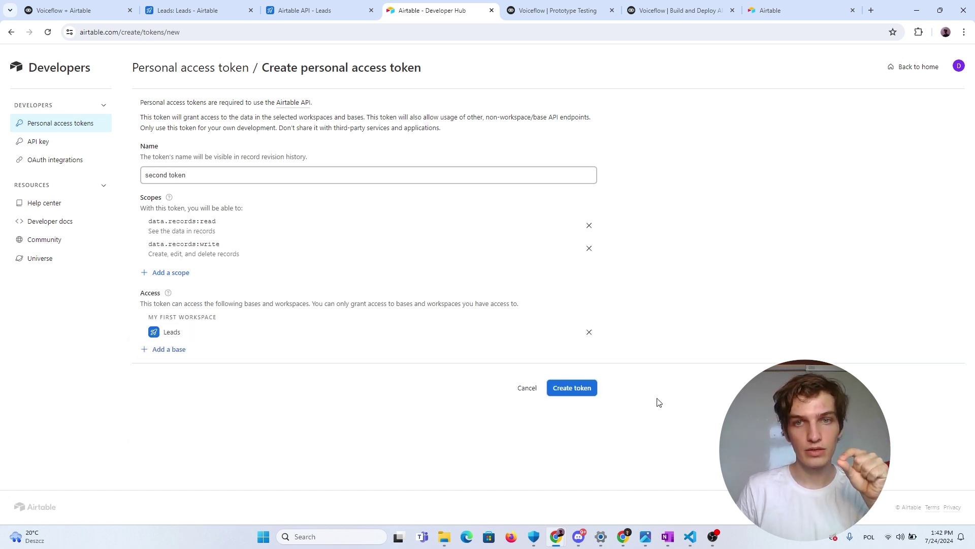
{"action": "left_click", "coordinate": [577, 390]}
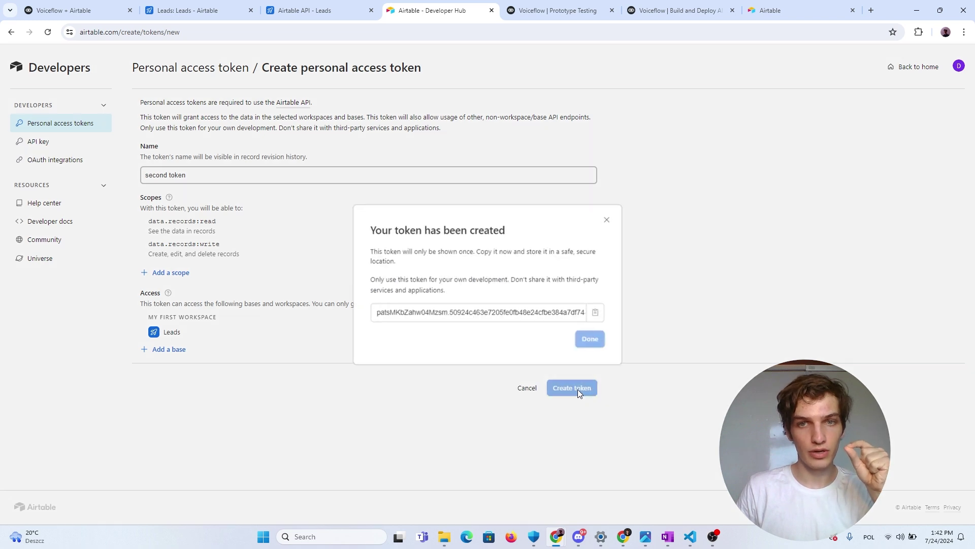
{"action": "left_click", "coordinate": [592, 313]}
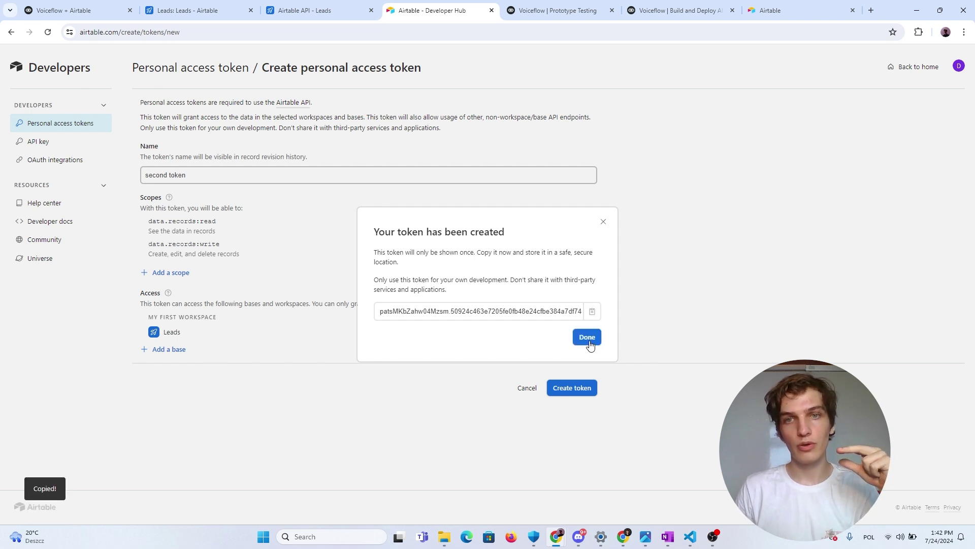
{"action": "left_click", "coordinate": [590, 339]}
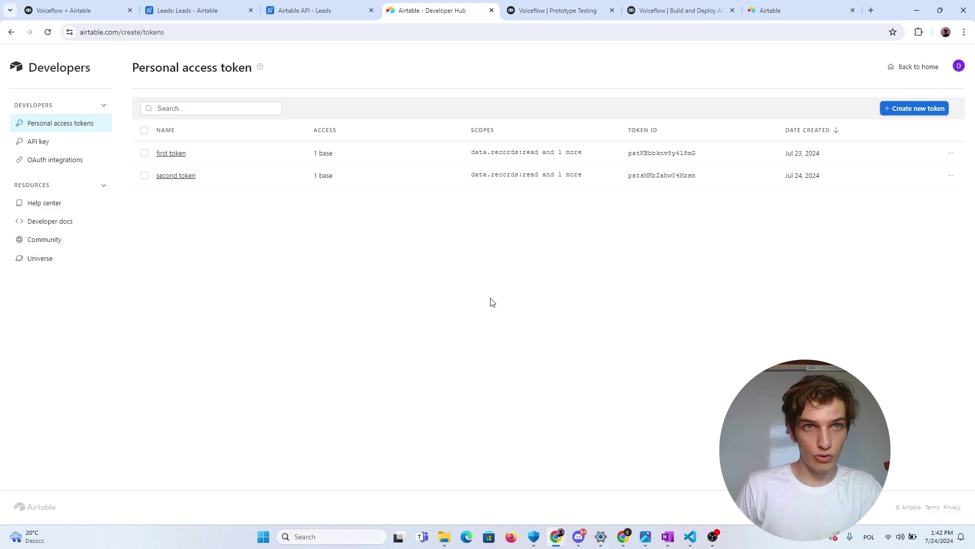
Review the Create records curl example in the Leads API docs, then return to Voiceflow
{"action": "key", "text": "ctrl+shift+Tab"}
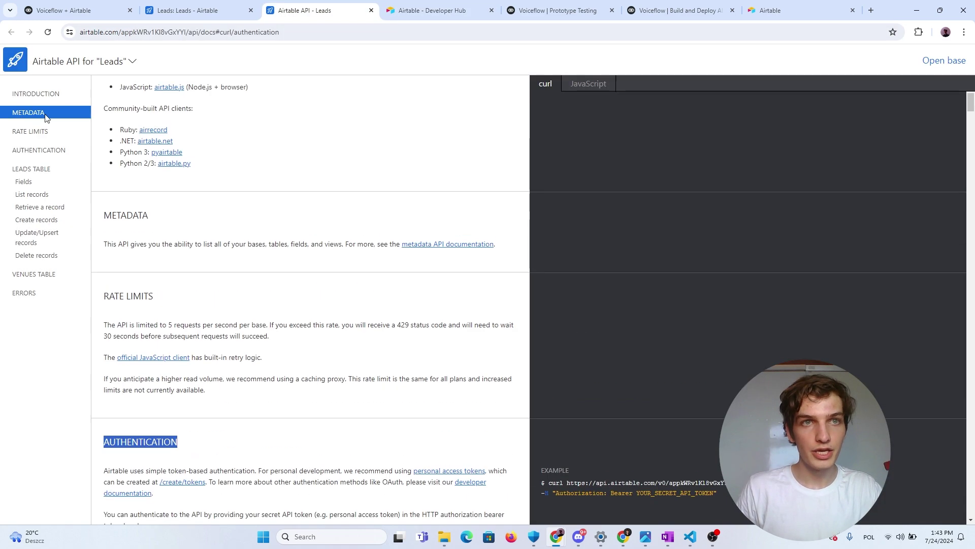
{"action": "scroll", "coordinate": [212, 280], "scroll_direction": "down", "scroll_amount": 3}
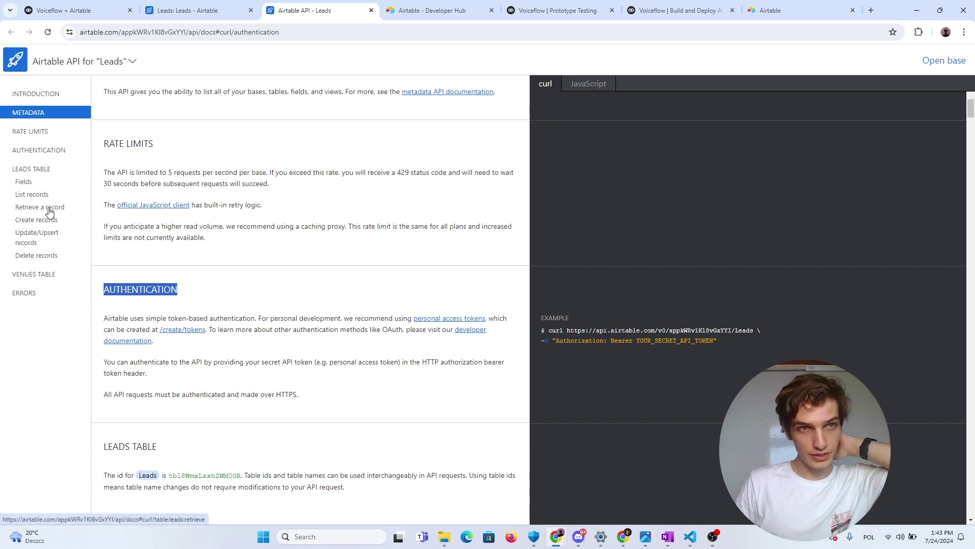
{"action": "left_click", "coordinate": [37, 221]}
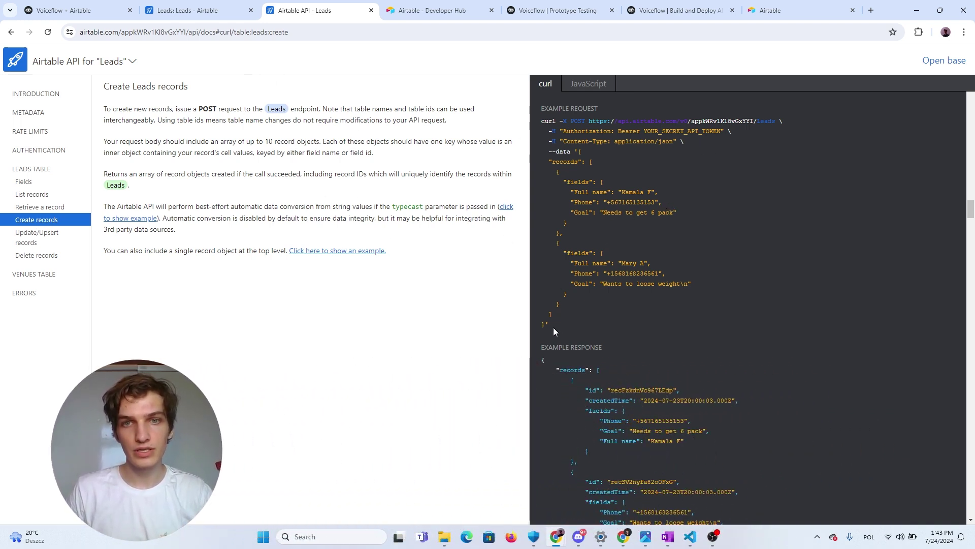
{"action": "left_click_drag", "start_coordinate": [553, 327], "coordinate": [586, 122]}
{"action": "left_click", "coordinate": [635, 190]}
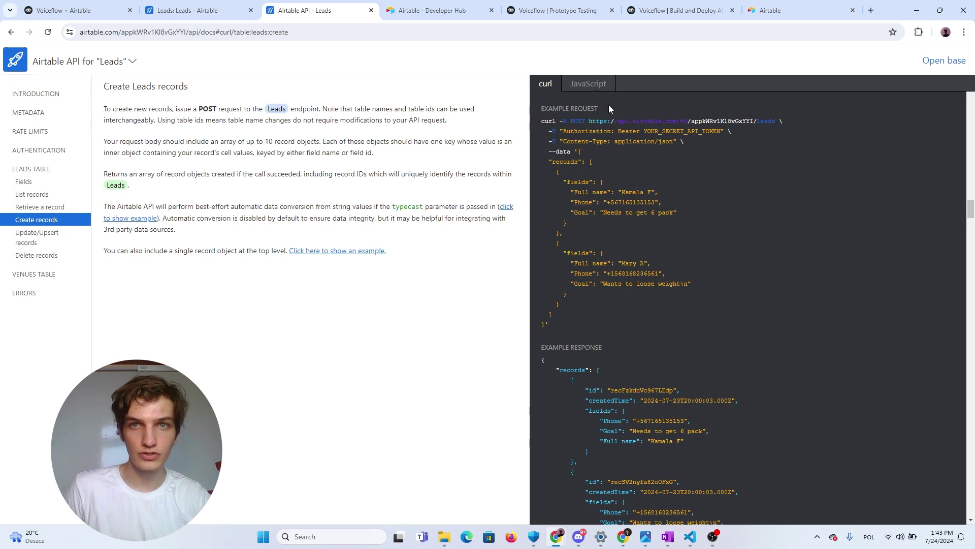
{"action": "left_click_drag", "start_coordinate": [552, 322], "coordinate": [578, 166]}
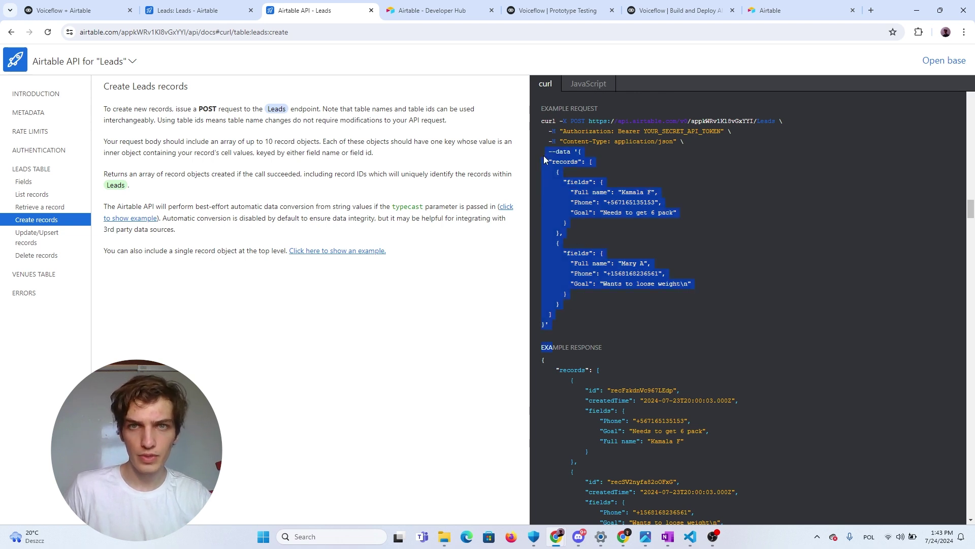
{"action": "left_click", "coordinate": [578, 167]}
{"action": "left_click_drag", "start_coordinate": [545, 110], "coordinate": [569, 112]}
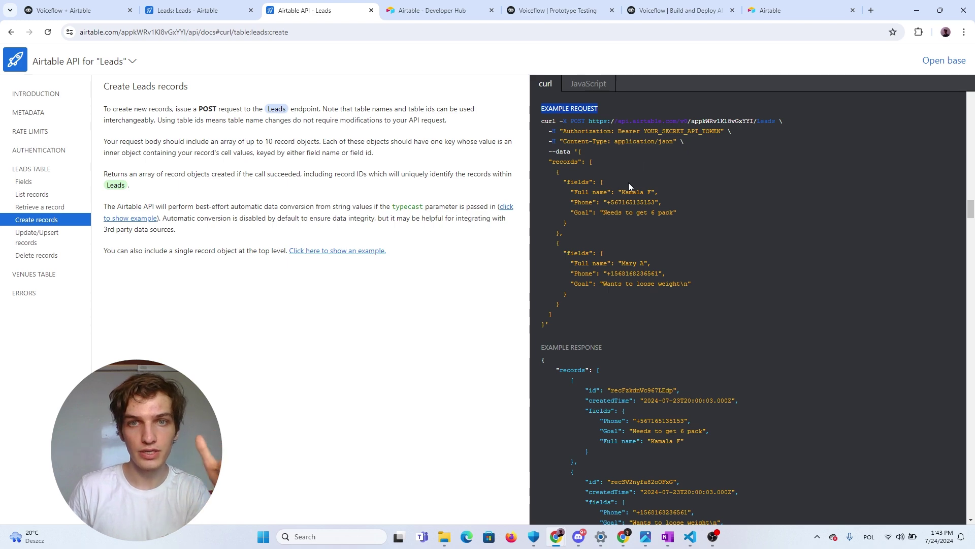
{"action": "left_click", "coordinate": [555, 322]}
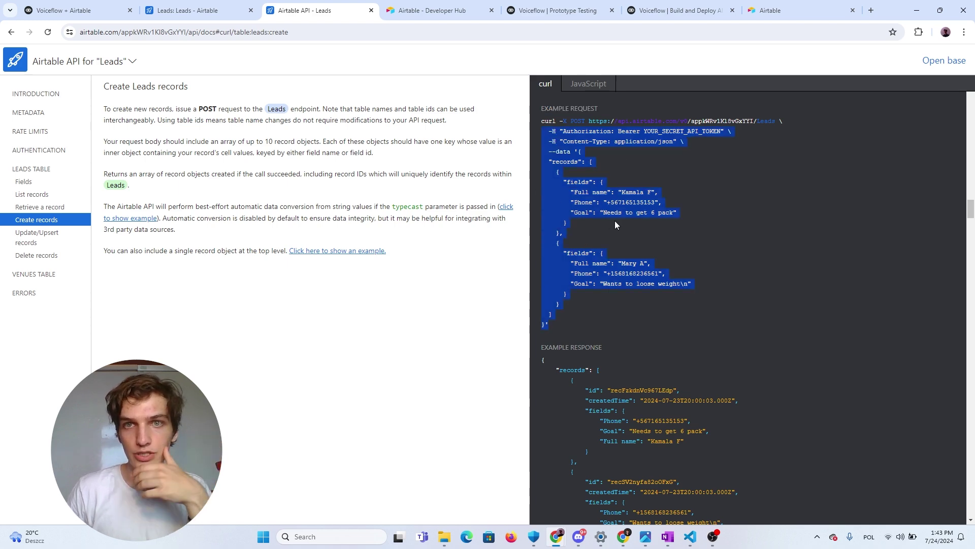
{"action": "left_click", "coordinate": [86, 10]}
{"action": "left_click_drag", "start_coordinate": [86, 10], "coordinate": [207, 10]}
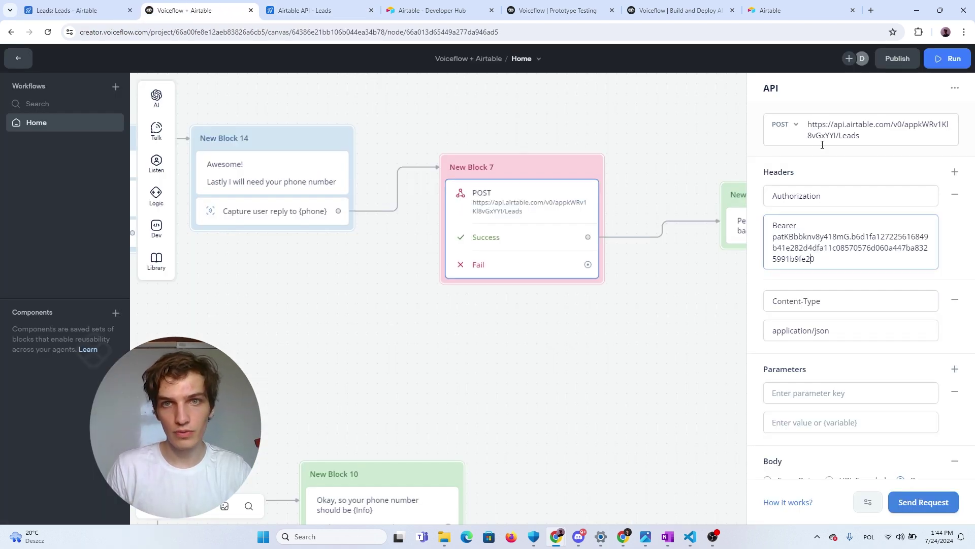
Confirm the Voiceflow API block's request method is POST
{"action": "scroll", "coordinate": [558, 198], "scroll_direction": "up", "scroll_amount": 1}
{"action": "scroll", "coordinate": [863, 153], "scroll_direction": "down", "scroll_amount": 2}
{"action": "scroll", "coordinate": [873, 145], "scroll_direction": "up", "scroll_amount": 2}
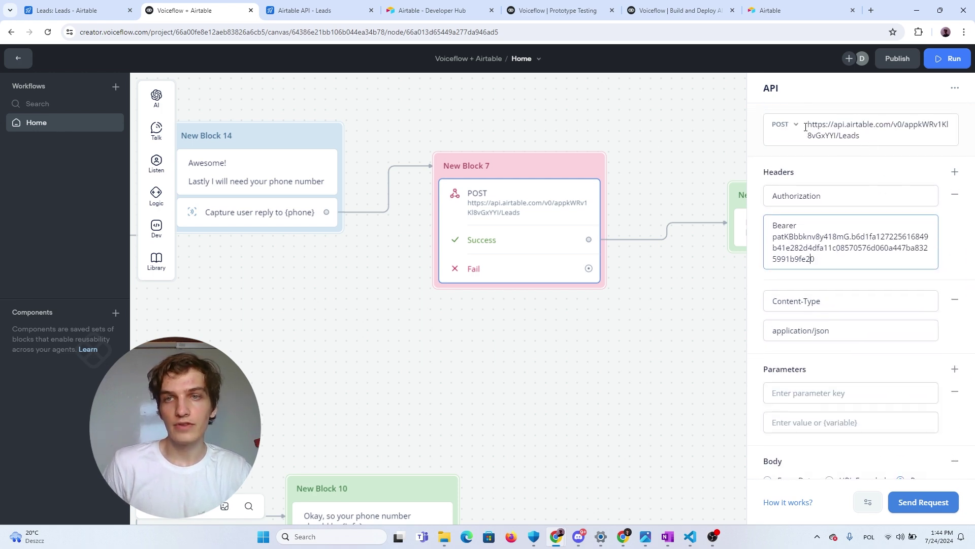
{"action": "left_click", "coordinate": [305, 10]}
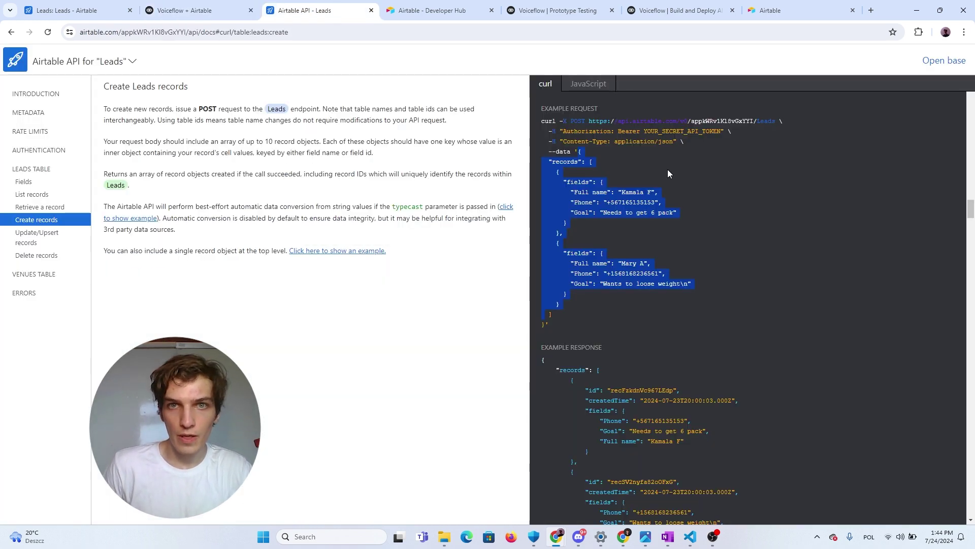
{"action": "left_click", "coordinate": [601, 143]}
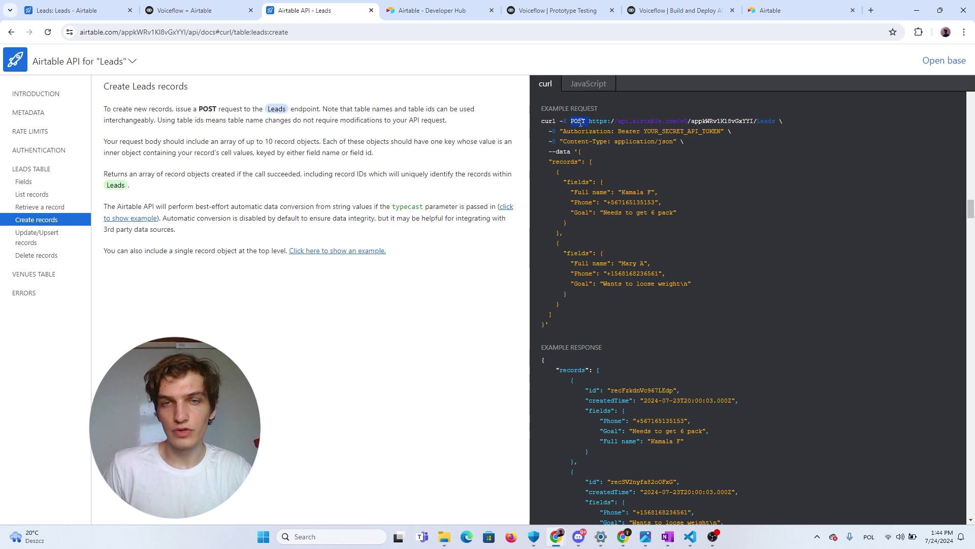
{"action": "left_click", "coordinate": [197, 6]}
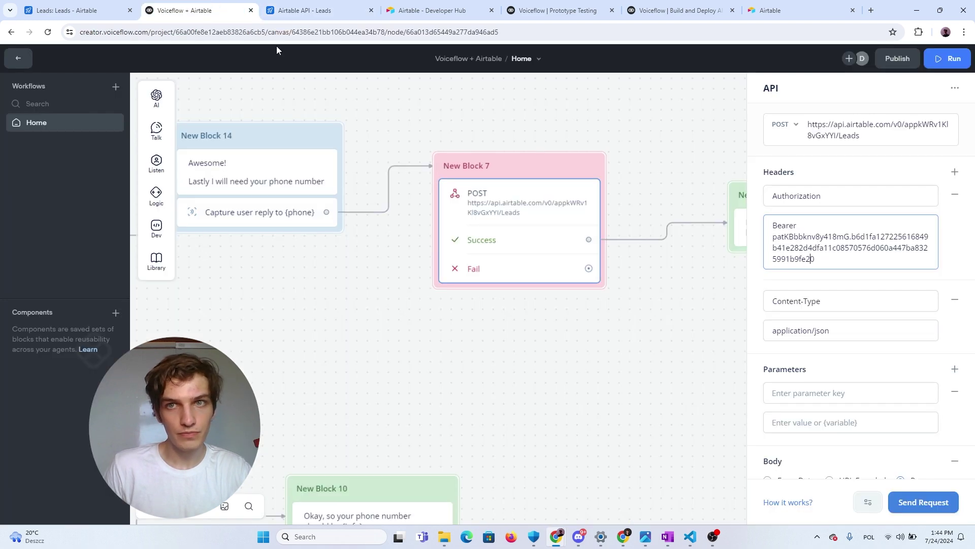
{"action": "left_click", "coordinate": [792, 131]}
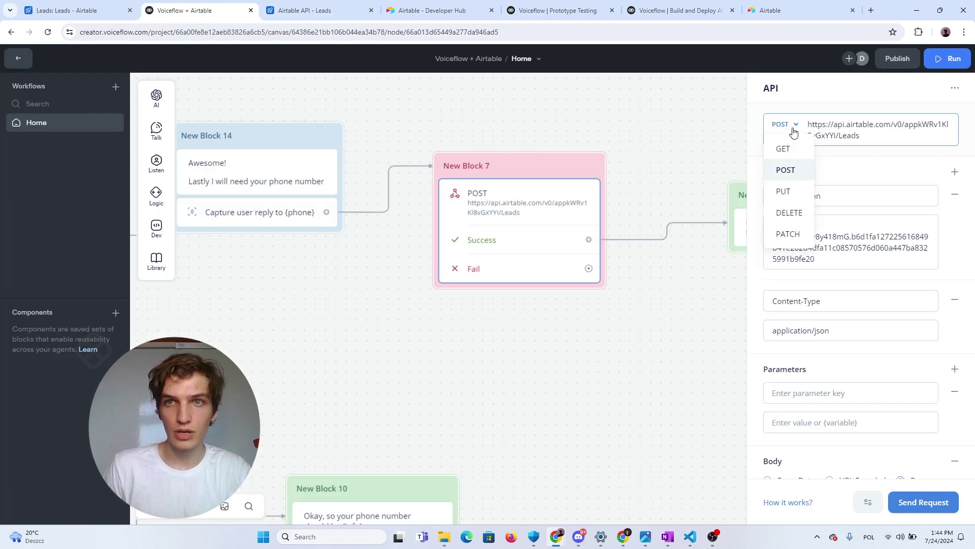
{"action": "left_click", "coordinate": [783, 136]}
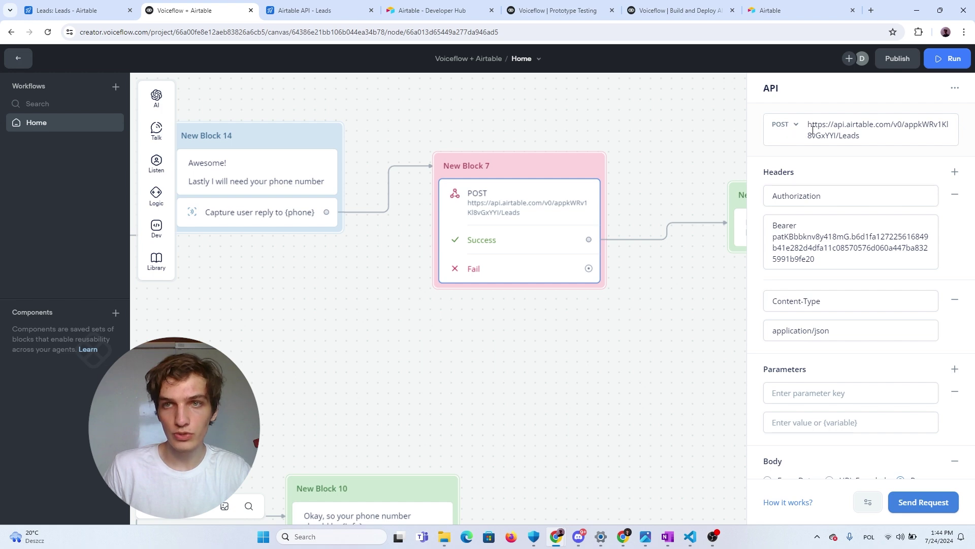
Compare the request URL with the docs example, confirming it ends with Leads
{"action": "left_click", "coordinate": [350, 10]}
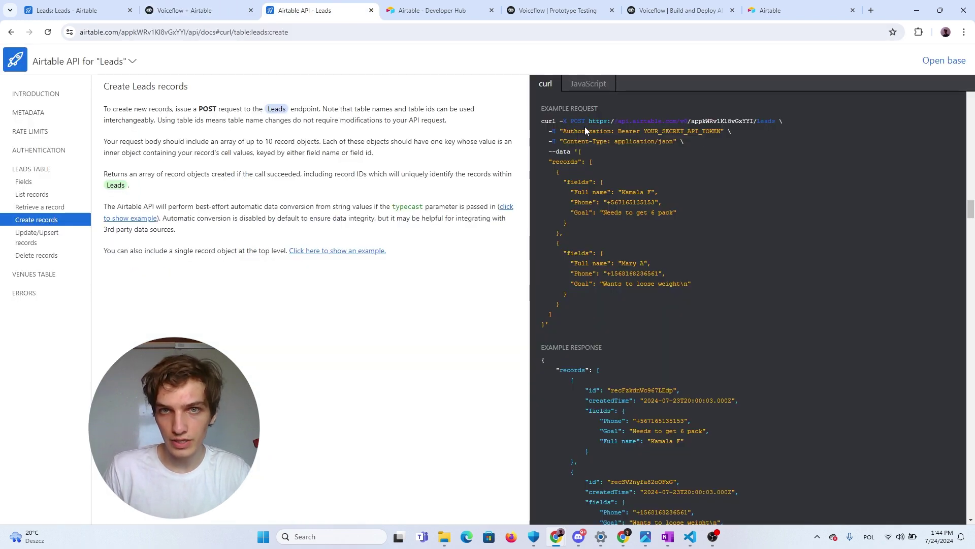
{"action": "left_click_drag", "start_coordinate": [588, 121], "coordinate": [771, 121]}
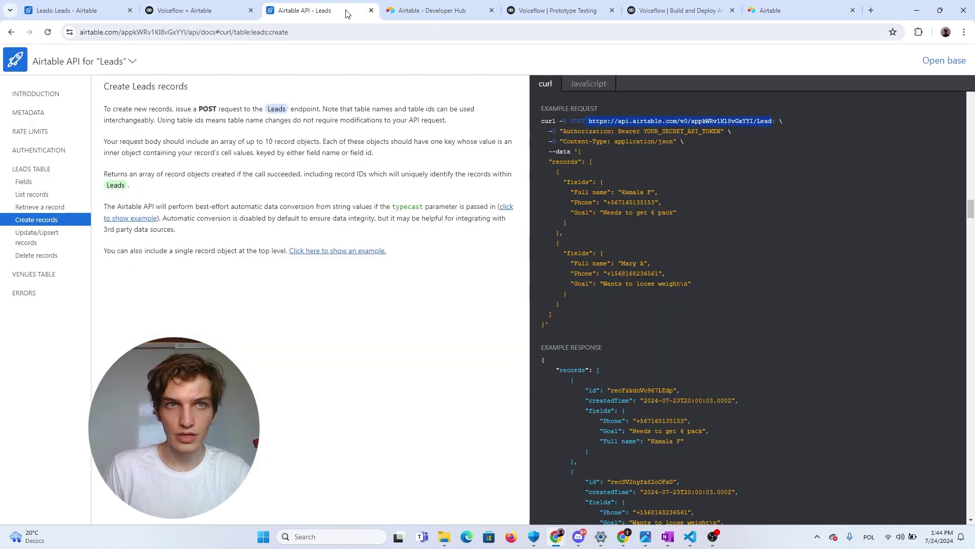
{"action": "key", "text": "ctrl+shift+Tab"}
{"action": "left_click", "coordinate": [884, 142]}
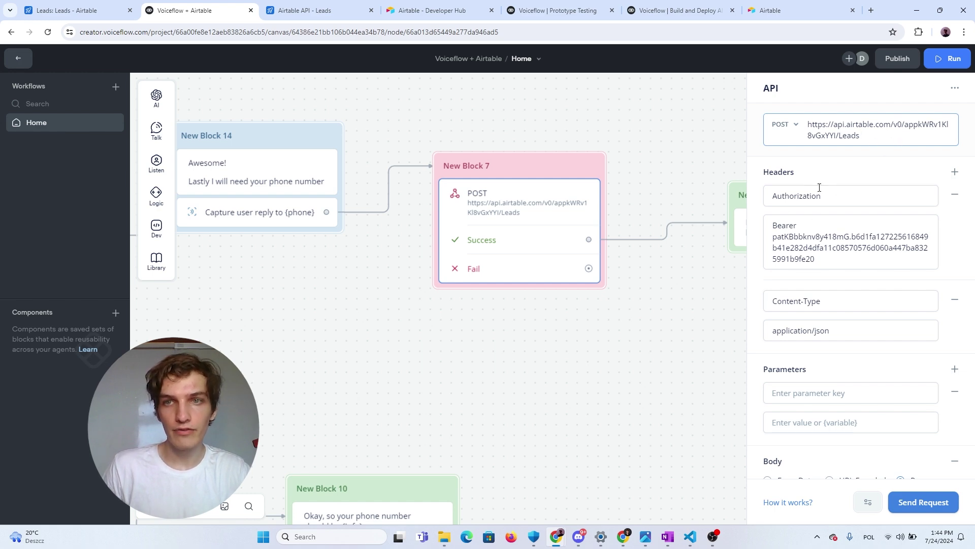
{"action": "scroll", "coordinate": [820, 187], "scroll_direction": "down", "scroll_amount": 3}
{"action": "scroll", "coordinate": [805, 199], "scroll_direction": "up", "scroll_amount": 3}
Check the Authorization header value matches the example's Bearer plus access token format
{"action": "left_click", "coordinate": [369, 12]}
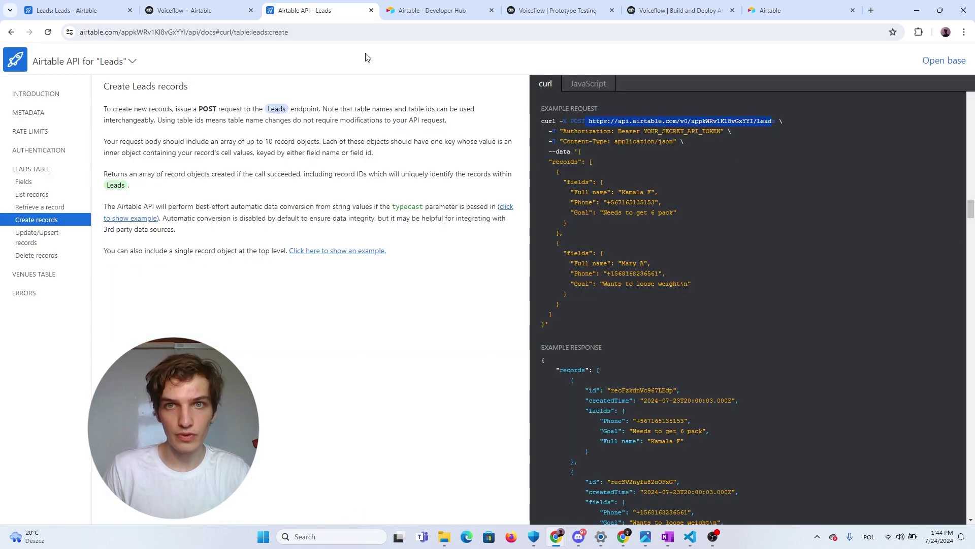
{"action": "scroll", "coordinate": [558, 138], "scroll_direction": "up", "scroll_amount": 1}
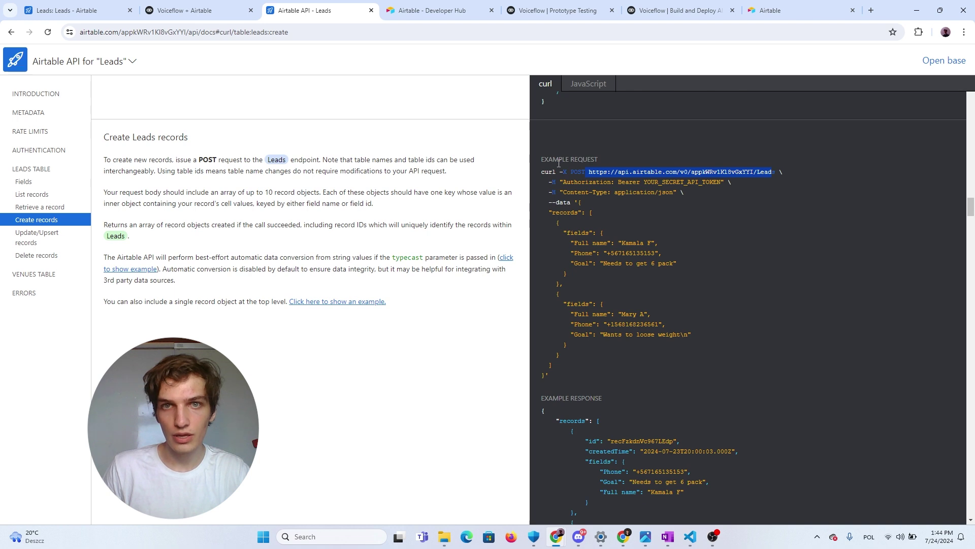
{"action": "left_click_drag", "start_coordinate": [559, 181], "coordinate": [593, 182]}
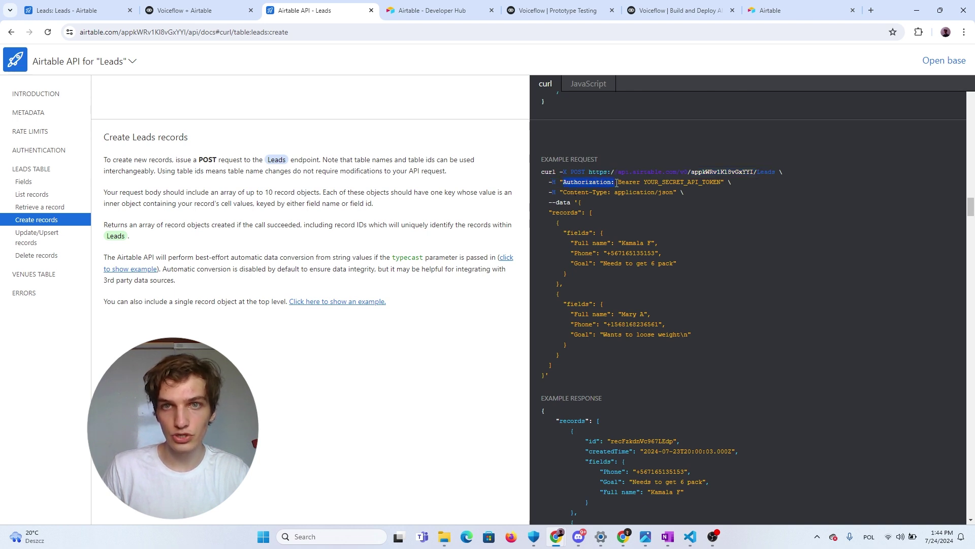
{"action": "left_click", "coordinate": [195, 10]}
{"action": "left_click", "coordinate": [910, 203]}
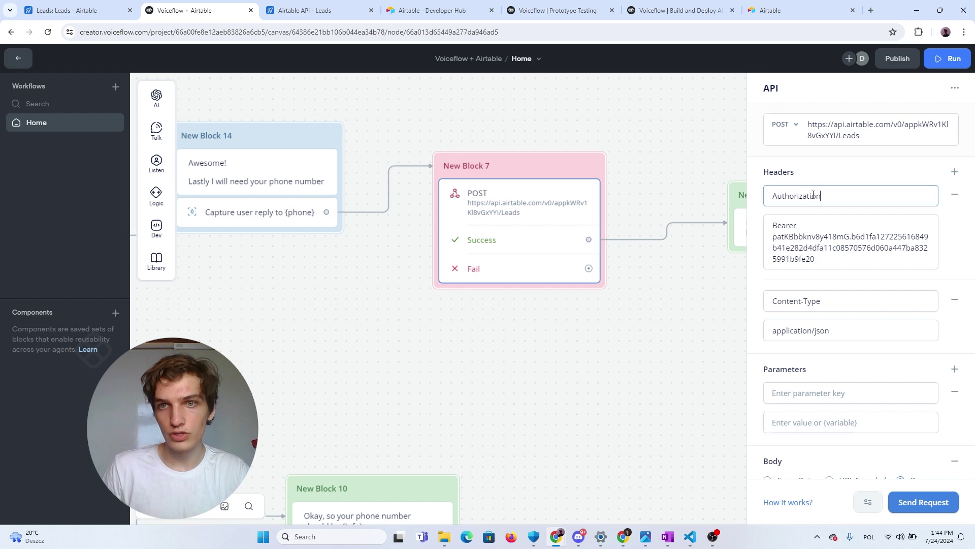
{"action": "key", "text": "ctrl+a"}
{"action": "left_click", "coordinate": [314, 10]}
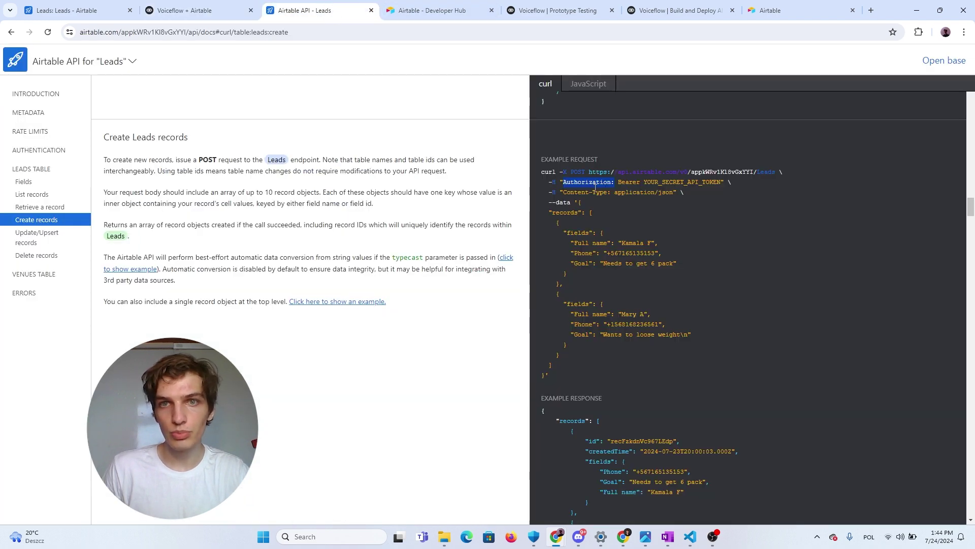
{"action": "double_click", "coordinate": [632, 182]}
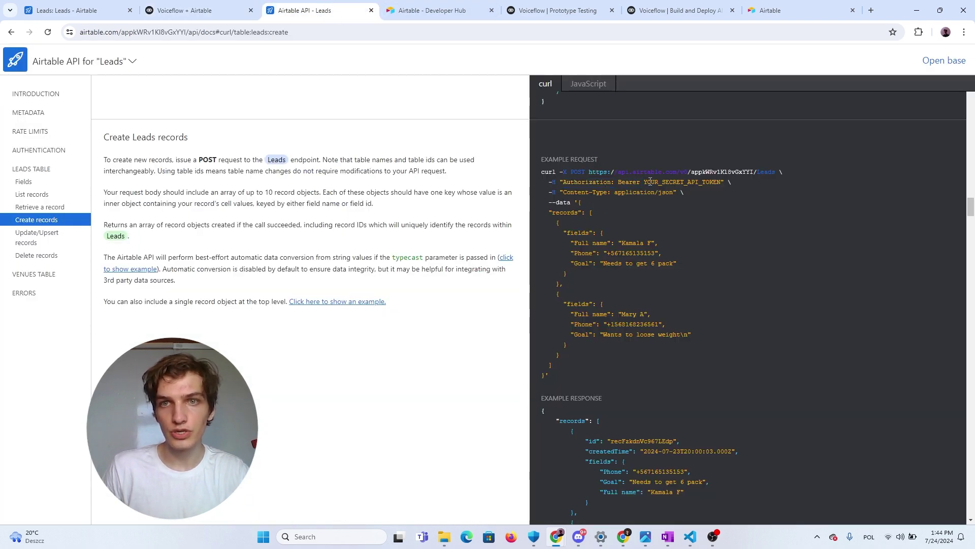
{"action": "left_click_drag", "start_coordinate": [646, 181], "coordinate": [723, 182]}
{"action": "left_click", "coordinate": [189, 10]}
{"action": "double_click", "coordinate": [811, 226]}
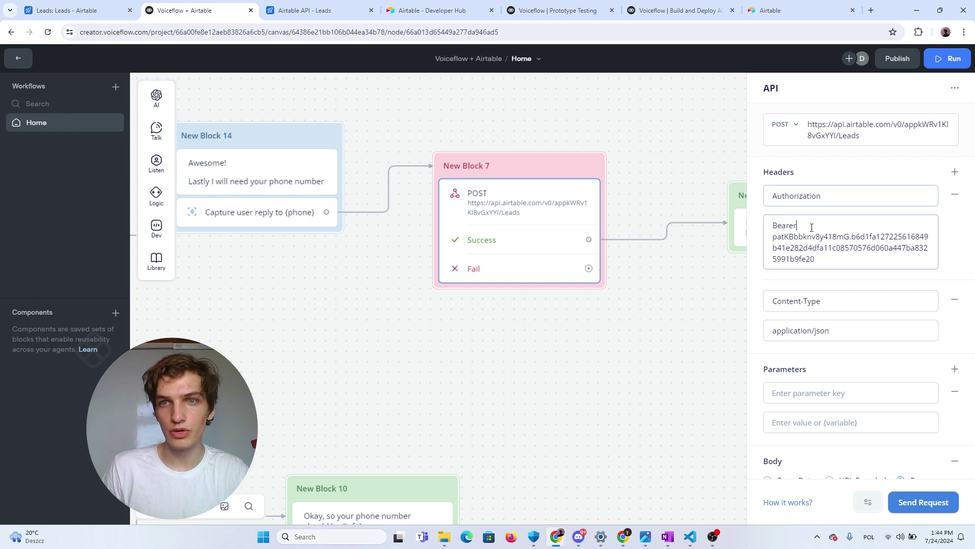
{"action": "double_click", "coordinate": [786, 226]}
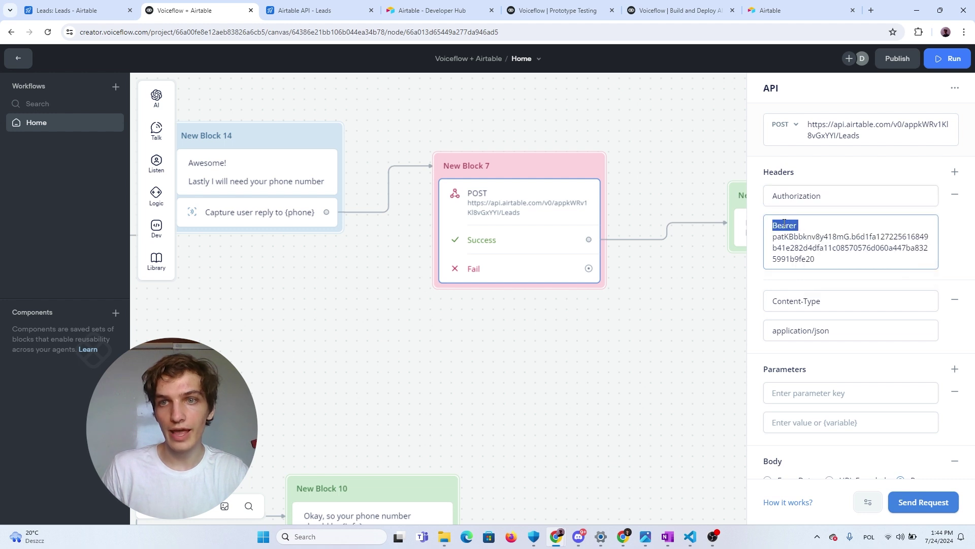
{"action": "left_click", "coordinate": [926, 247]}
{"action": "left_click", "coordinate": [751, 240]}
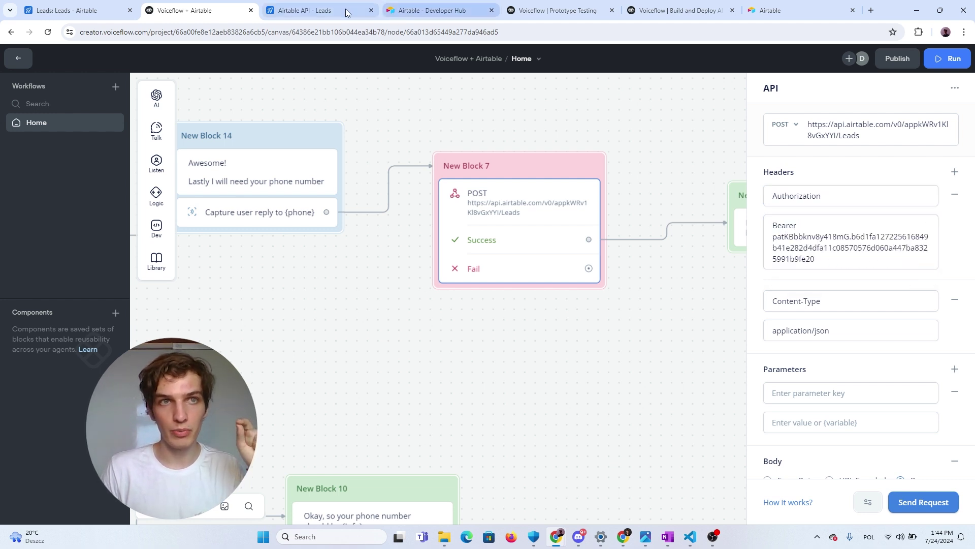
Check the Content-Type header is application/json, matching the example request
{"action": "left_click", "coordinate": [313, 10]}
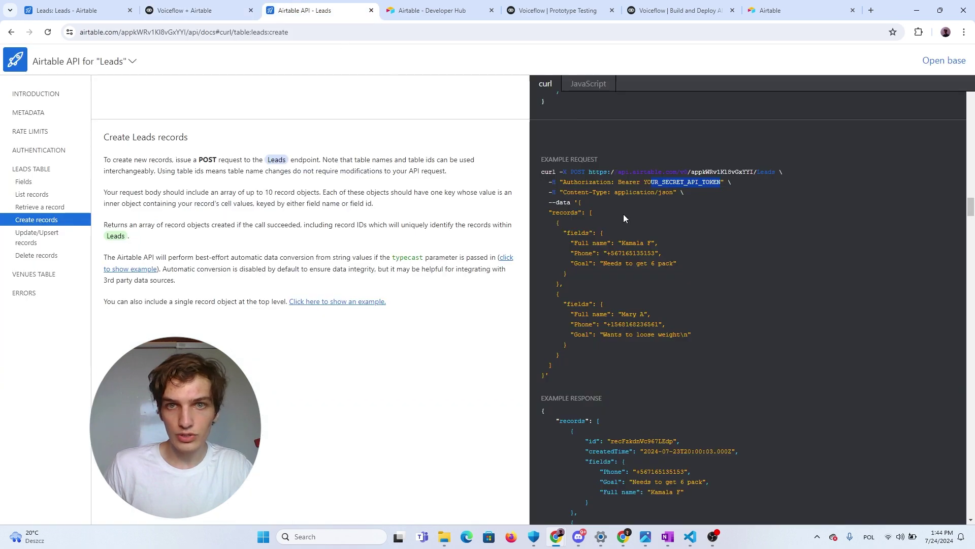
{"action": "left_click_drag", "start_coordinate": [568, 192], "coordinate": [612, 192]}
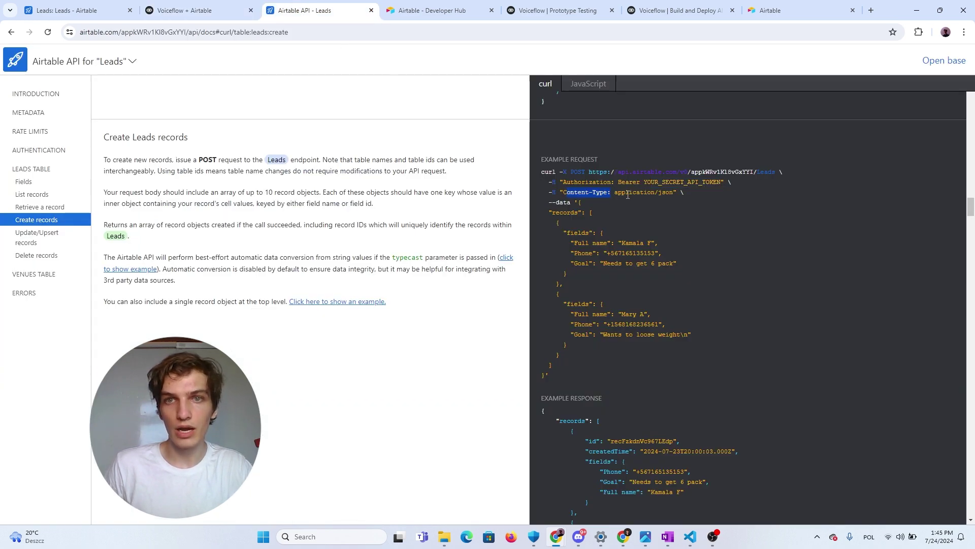
{"action": "left_click", "coordinate": [228, 11]}
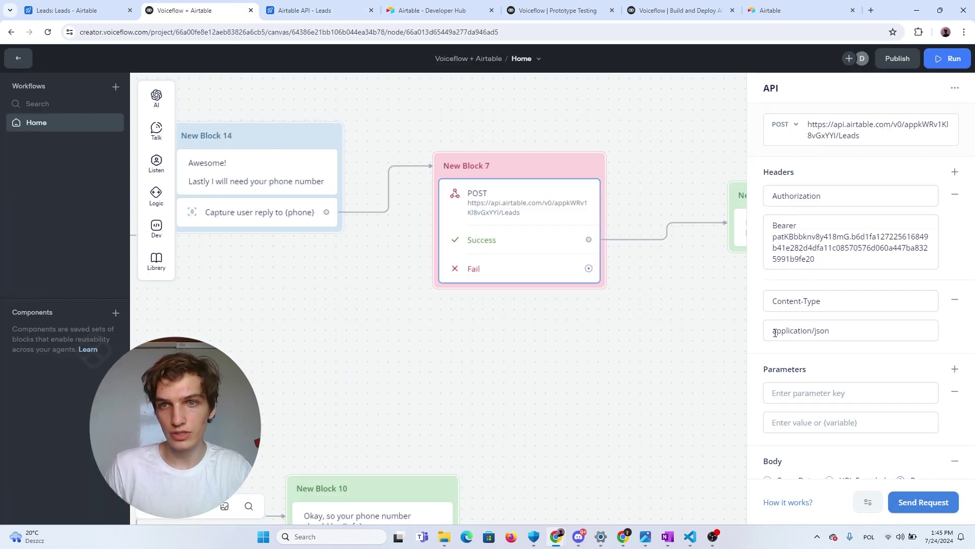
{"action": "left_click_drag", "start_coordinate": [775, 332], "coordinate": [860, 334]}
{"action": "left_click", "coordinate": [762, 366]}
{"action": "scroll", "coordinate": [767, 366], "scroll_direction": "down", "scroll_amount": 4}
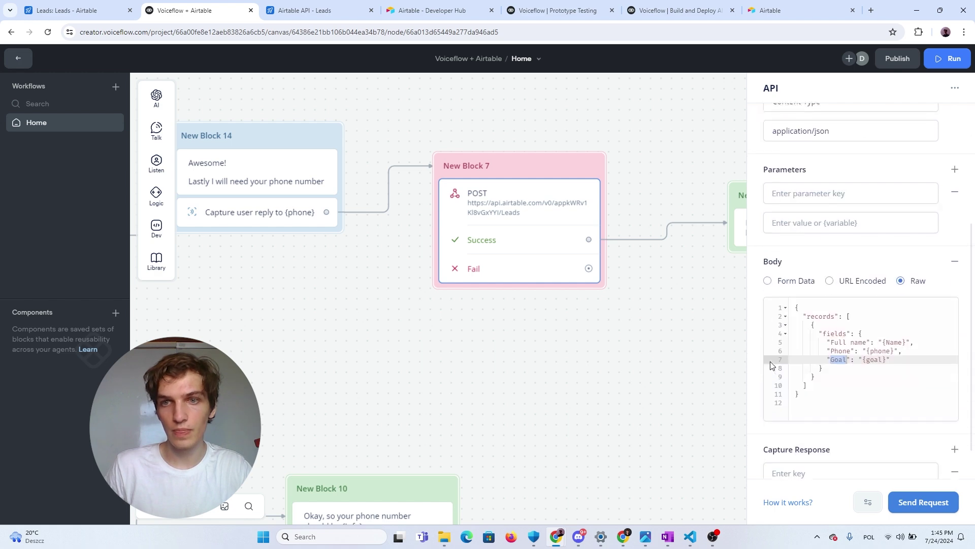
{"action": "scroll", "coordinate": [773, 365], "scroll_direction": "down", "scroll_amount": 1}
Study the example records array and its Full name, Phone and Goal fields
{"action": "left_click", "coordinate": [305, 11]}
{"action": "scroll", "coordinate": [538, 123], "scroll_direction": "down", "scroll_amount": 2}
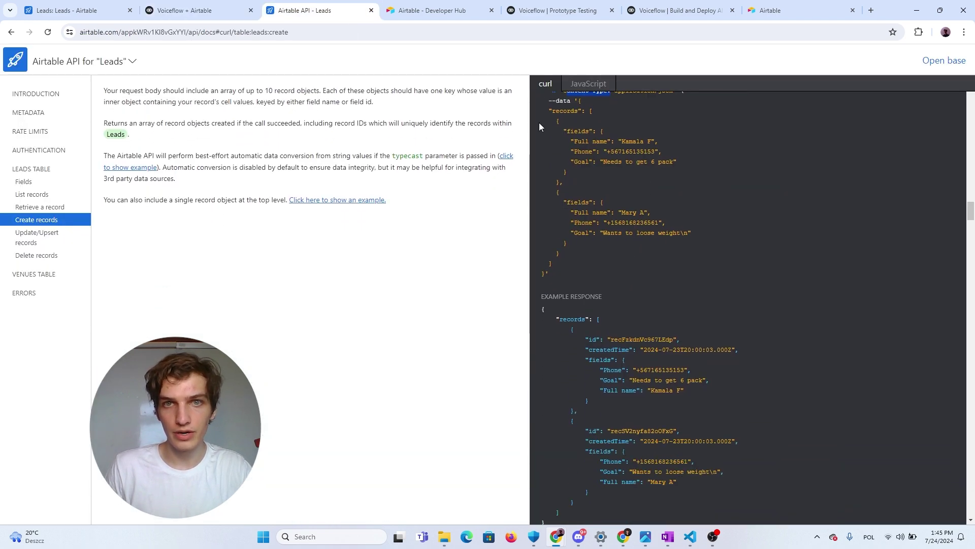
{"action": "left_click_drag", "start_coordinate": [549, 110], "coordinate": [572, 258]}
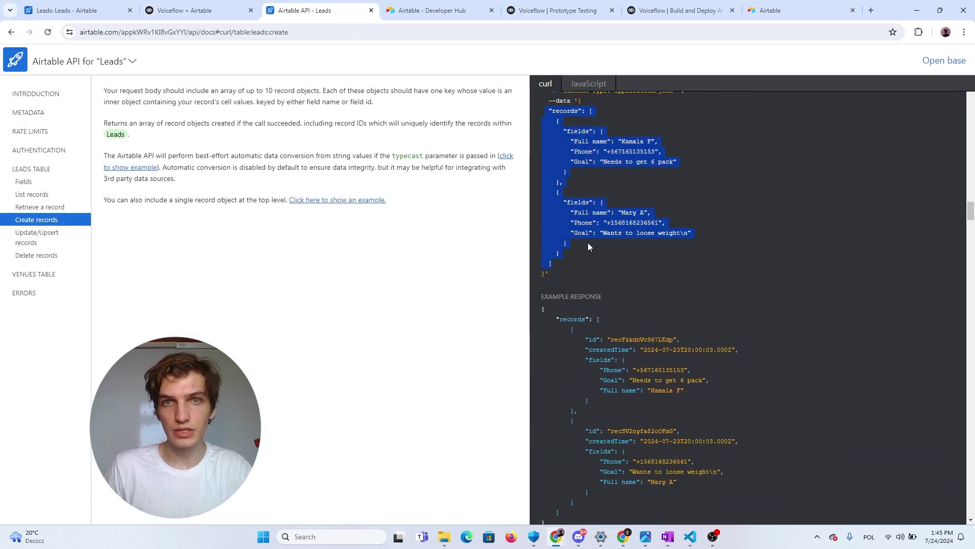
{"action": "scroll", "coordinate": [588, 247], "scroll_direction": "up", "scroll_amount": 2}
{"action": "left_click", "coordinate": [625, 241]}
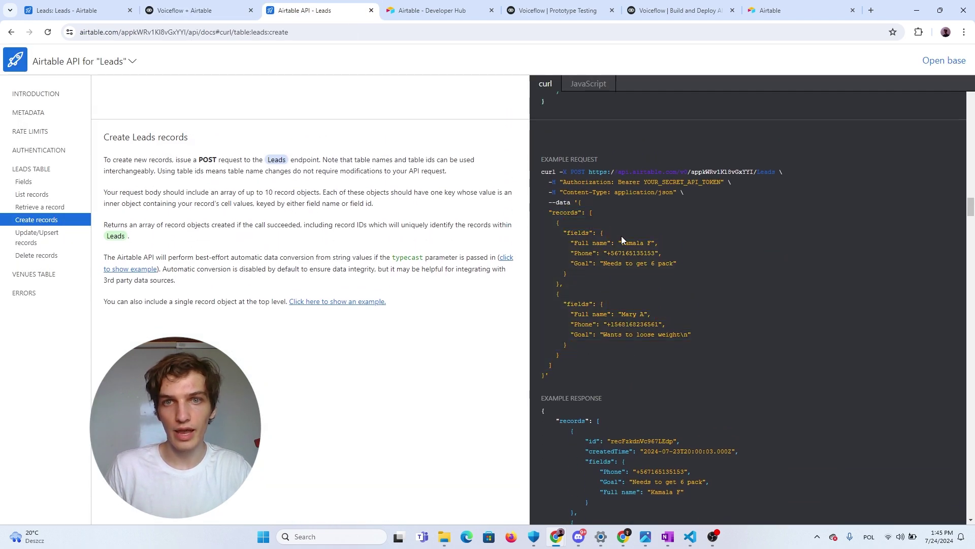
{"action": "double_click", "coordinate": [566, 214]}
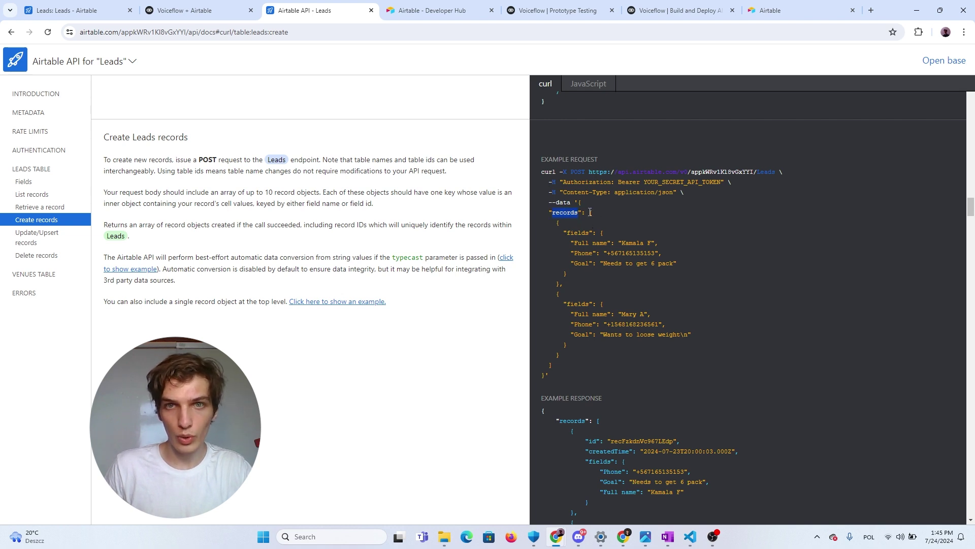
{"action": "left_click_drag", "start_coordinate": [589, 213], "coordinate": [581, 370]}
{"action": "left_click", "coordinate": [583, 364]}
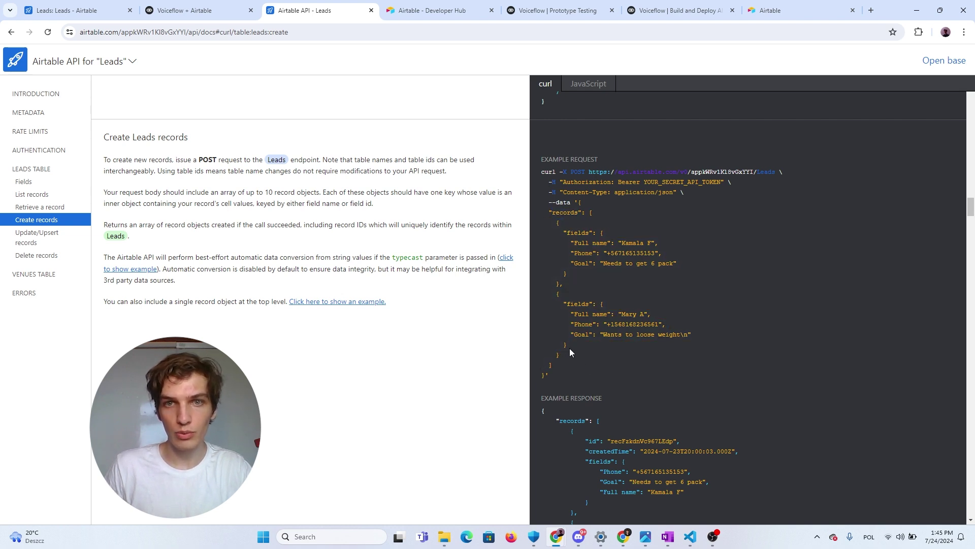
{"action": "left_click_drag", "start_coordinate": [554, 227], "coordinate": [581, 280]}
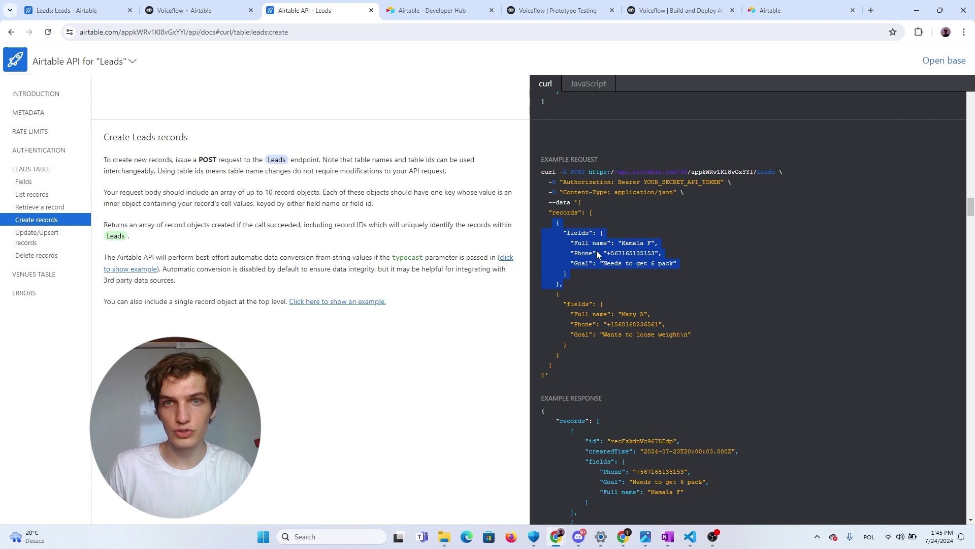
{"action": "left_click", "coordinate": [577, 242]}
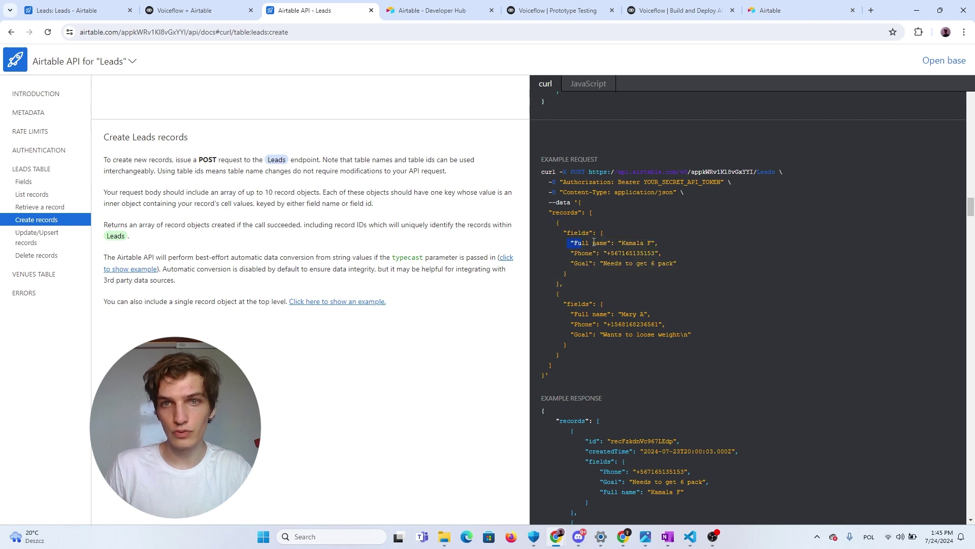
{"action": "left_click_drag", "start_coordinate": [593, 242], "coordinate": [663, 244]}
{"action": "left_click_drag", "start_coordinate": [568, 253], "coordinate": [691, 258]}
{"action": "left_click", "coordinate": [569, 264]}
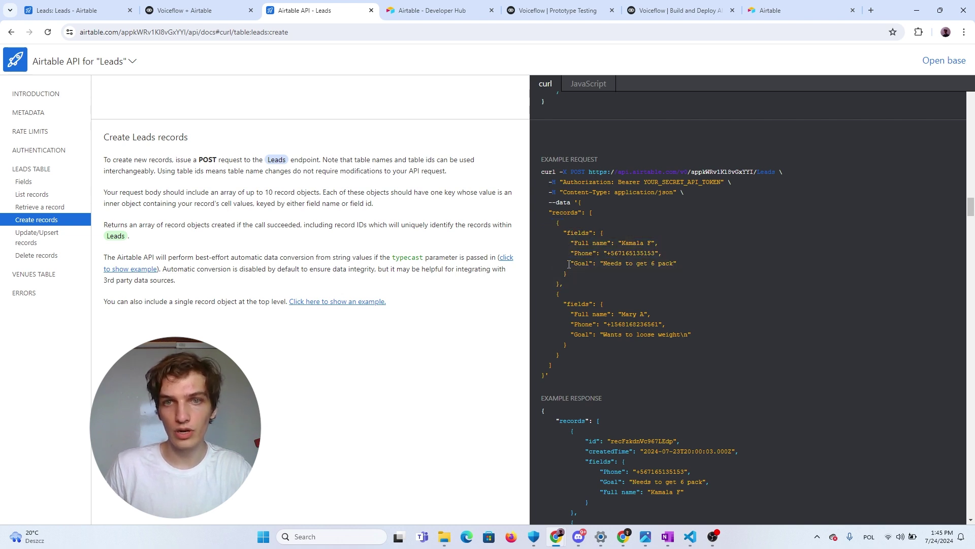
{"action": "left_click_drag", "start_coordinate": [569, 264], "coordinate": [718, 265]}
{"action": "double_click", "coordinate": [567, 314]}
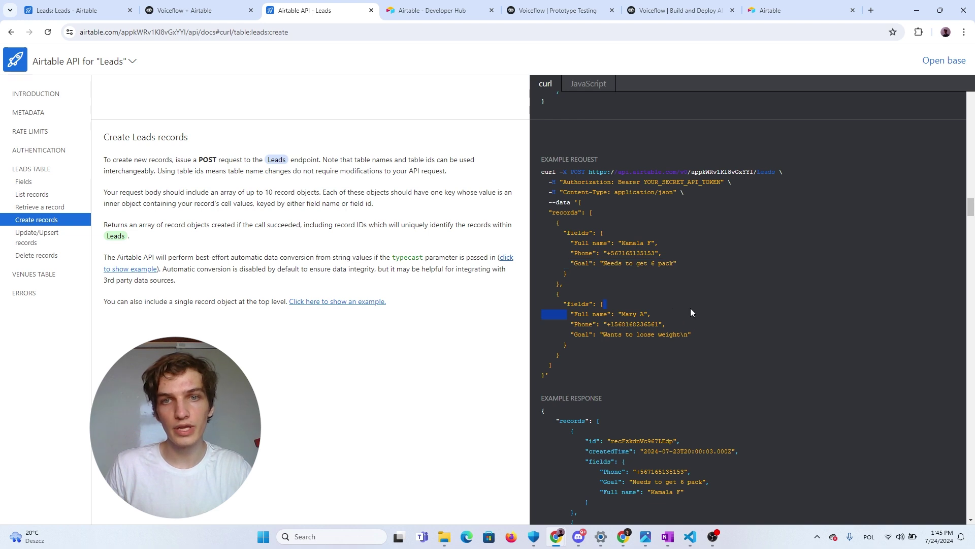
Review the raw JSON body mapping Full name, Phone and Goal to {Name}, {phone} and {goal}
{"action": "left_click", "coordinate": [185, 10]}
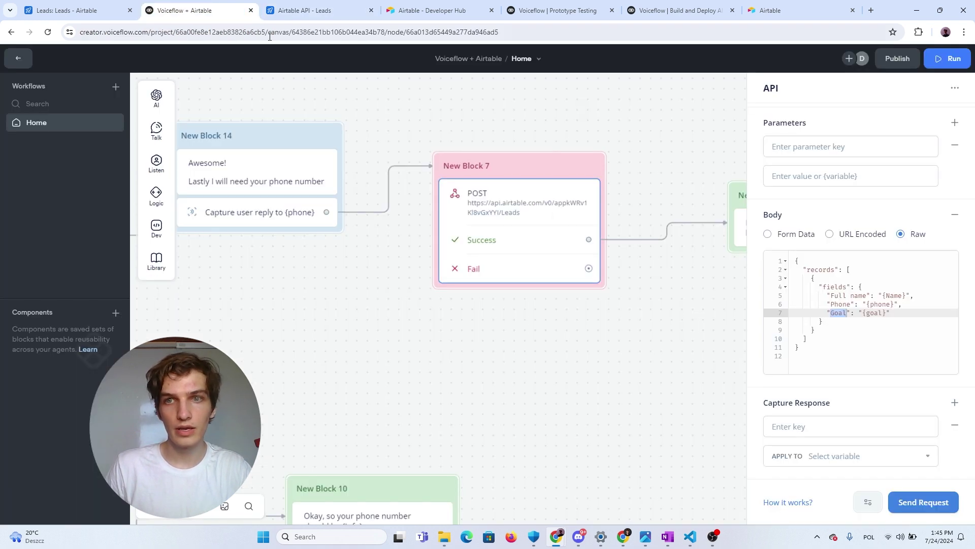
{"action": "left_click", "coordinate": [866, 339]}
{"action": "scroll", "coordinate": [865, 348], "scroll_direction": "up", "scroll_amount": 2}
{"action": "scroll", "coordinate": [828, 317], "scroll_direction": "down", "scroll_amount": 2}
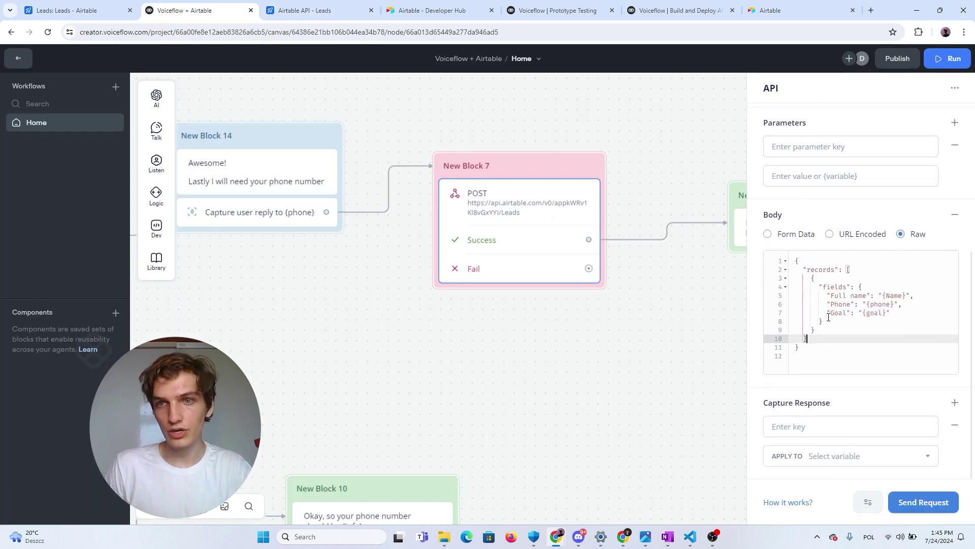
{"action": "left_click_drag", "start_coordinate": [808, 348], "coordinate": [796, 251]}
{"action": "left_click", "coordinate": [831, 340]}
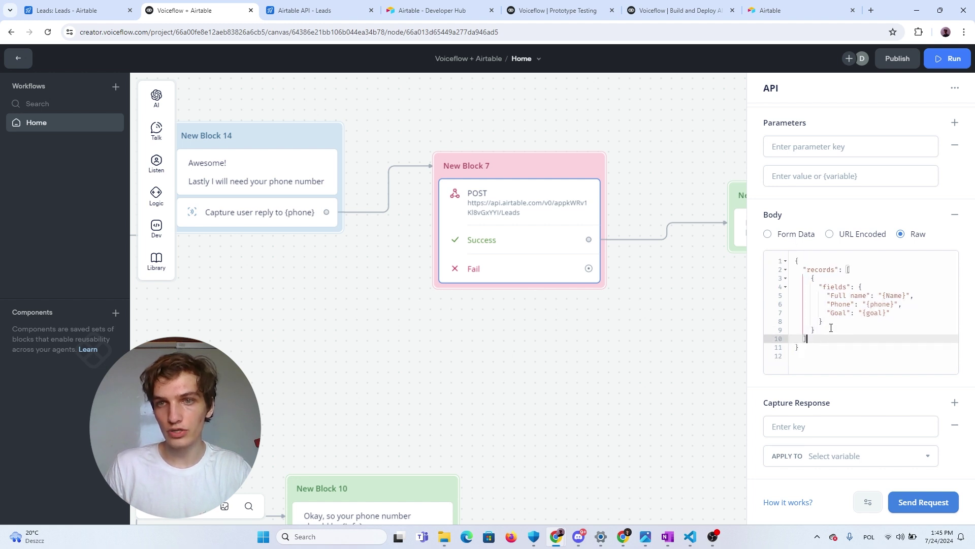
{"action": "left_click_drag", "start_coordinate": [826, 331], "coordinate": [780, 273]}
{"action": "left_click", "coordinate": [854, 315]}
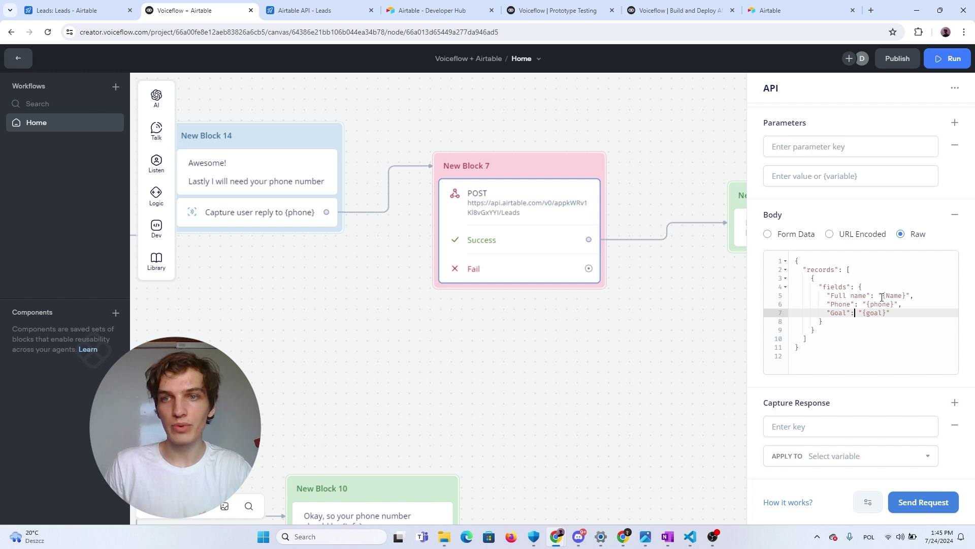
{"action": "left_click", "coordinate": [839, 304]}
{"action": "double_click", "coordinate": [882, 307]}
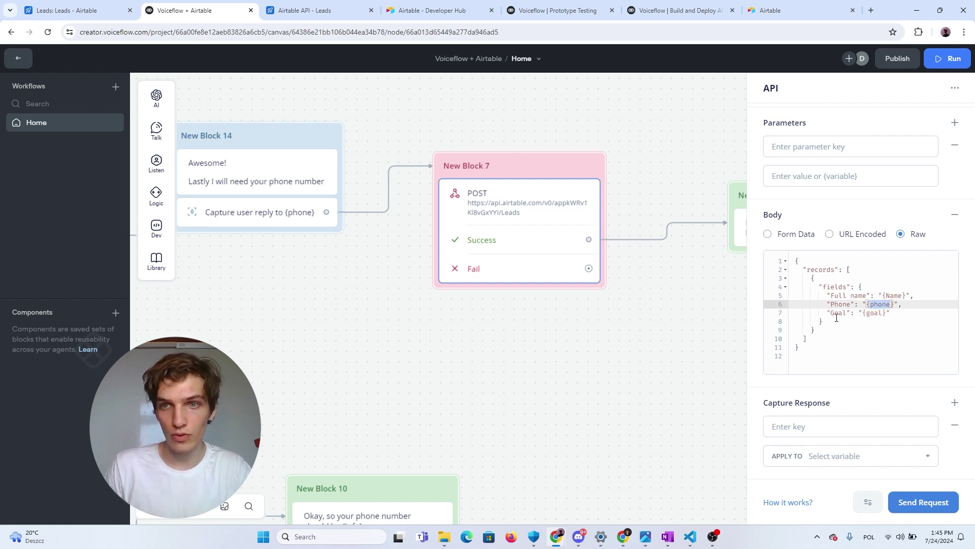
{"action": "left_click", "coordinate": [838, 313]}
{"action": "double_click", "coordinate": [840, 313]}
{"action": "left_click", "coordinate": [871, 313]}
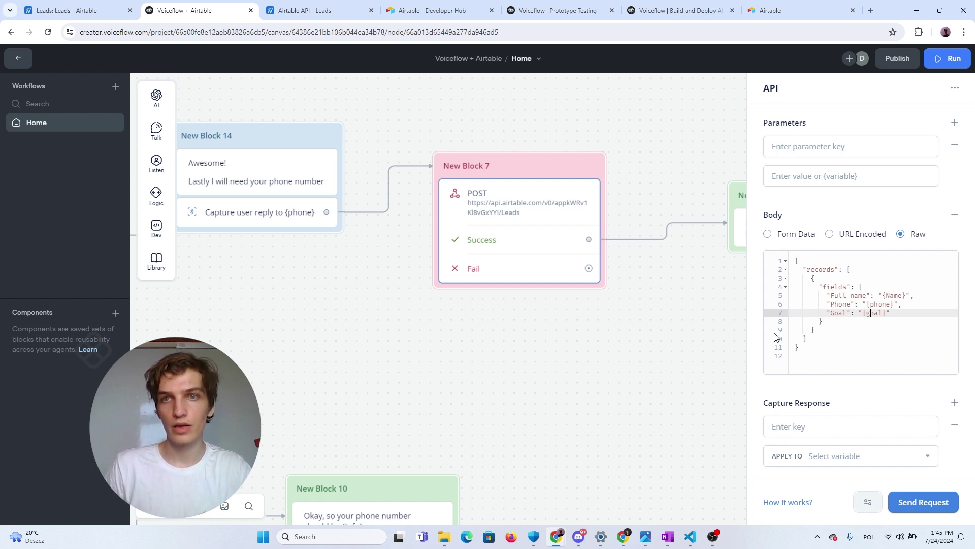
{"action": "scroll", "coordinate": [793, 328], "scroll_direction": "up", "scroll_amount": 3}
{"action": "scroll", "coordinate": [795, 322], "scroll_direction": "down", "scroll_amount": 1}
{"action": "scroll", "coordinate": [798, 323], "scroll_direction": "up", "scroll_amount": 3}
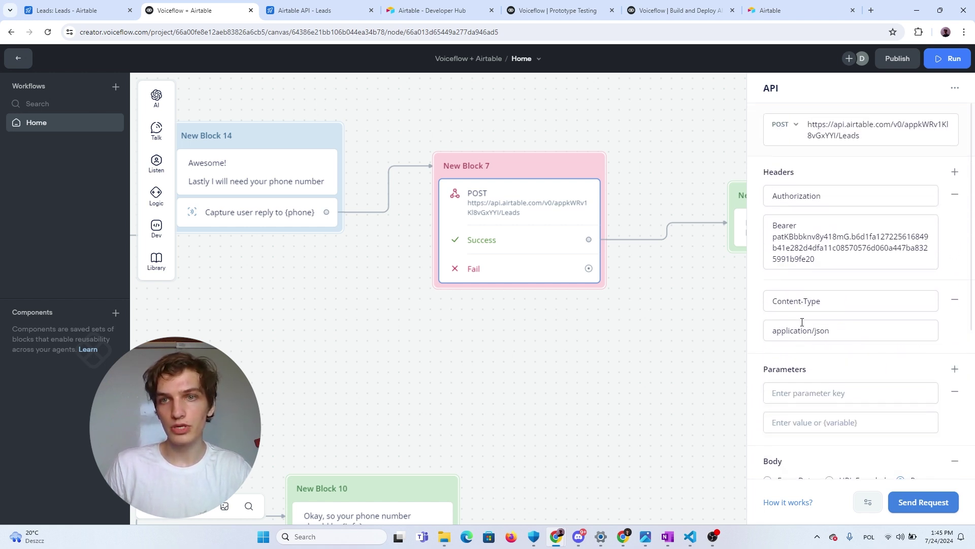
{"action": "scroll", "coordinate": [802, 324], "scroll_direction": "down", "scroll_amount": 2}
{"action": "scroll", "coordinate": [801, 324], "scroll_direction": "up", "scroll_amount": 2}
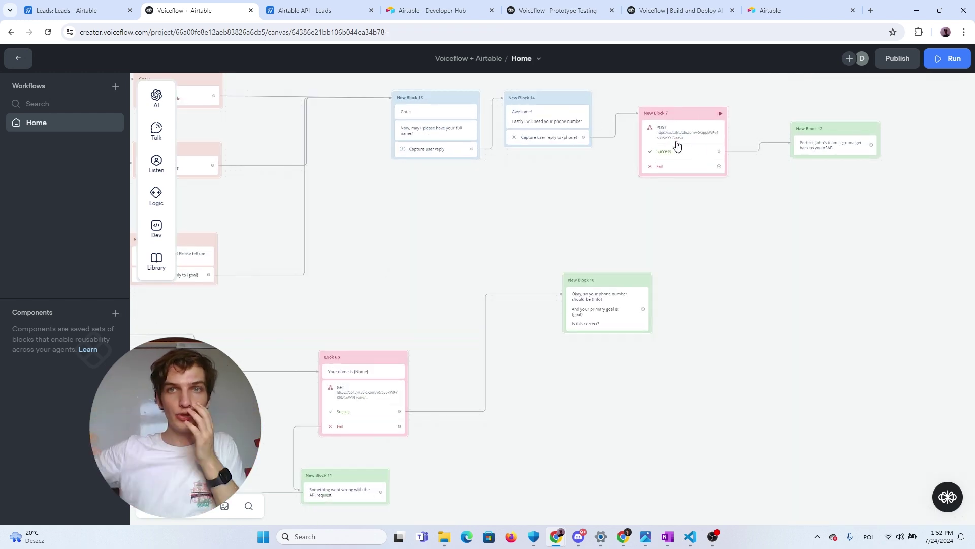
Open the Look up block's GET request settings to review its URL and captured response
{"action": "scroll", "coordinate": [439, 335], "scroll_direction": "up", "scroll_amount": 2}
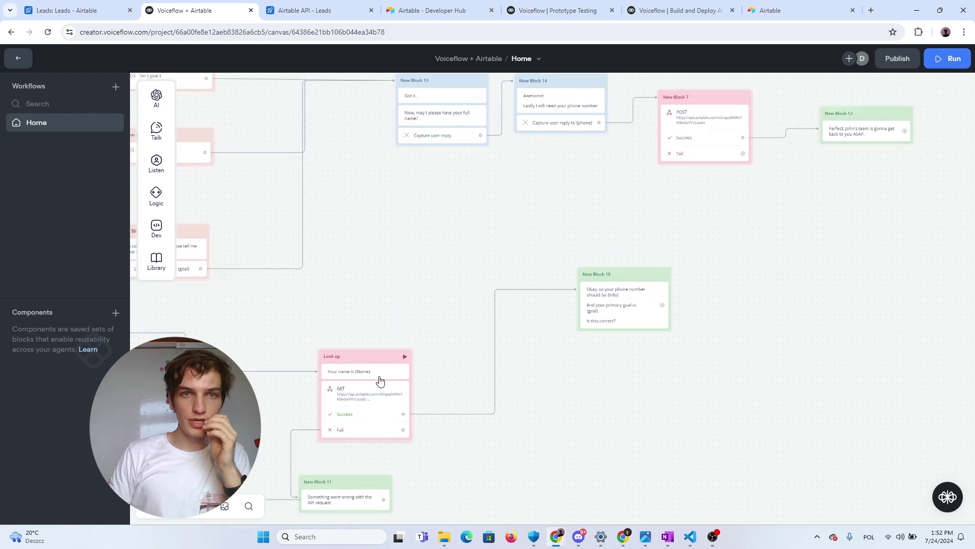
{"action": "left_click", "coordinate": [374, 370]}
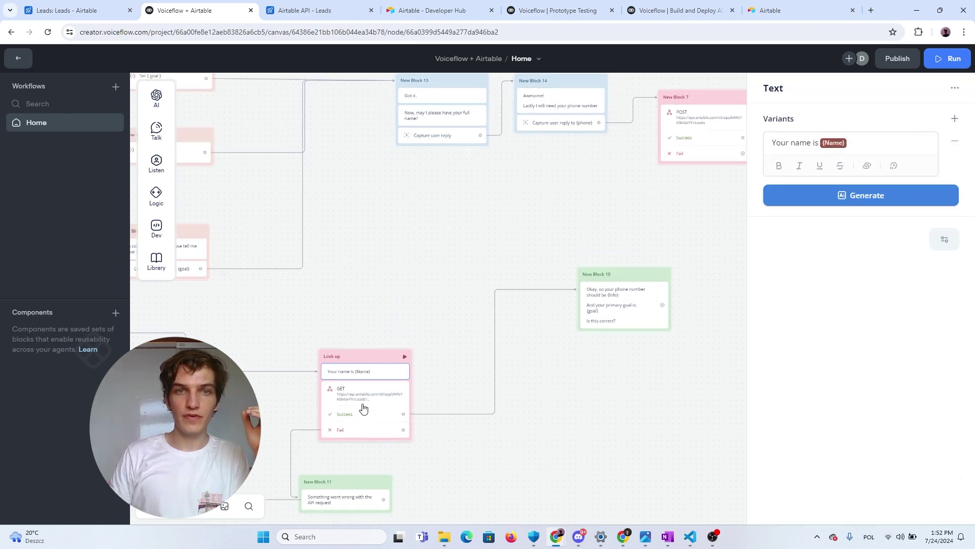
{"action": "left_click", "coordinate": [363, 406]}
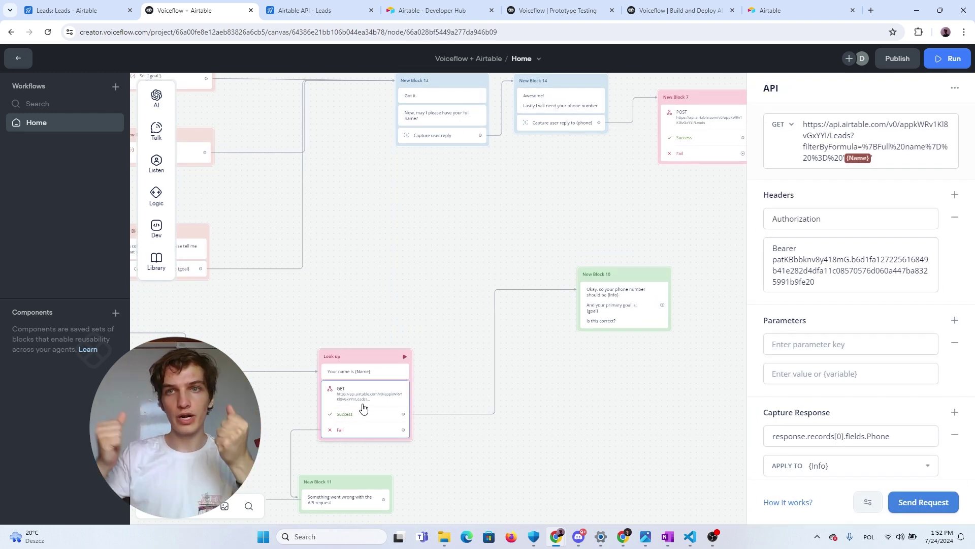
Examine the docs' Retrieve a Leads record example and its Authorization header
{"action": "left_click", "coordinate": [318, 10]}
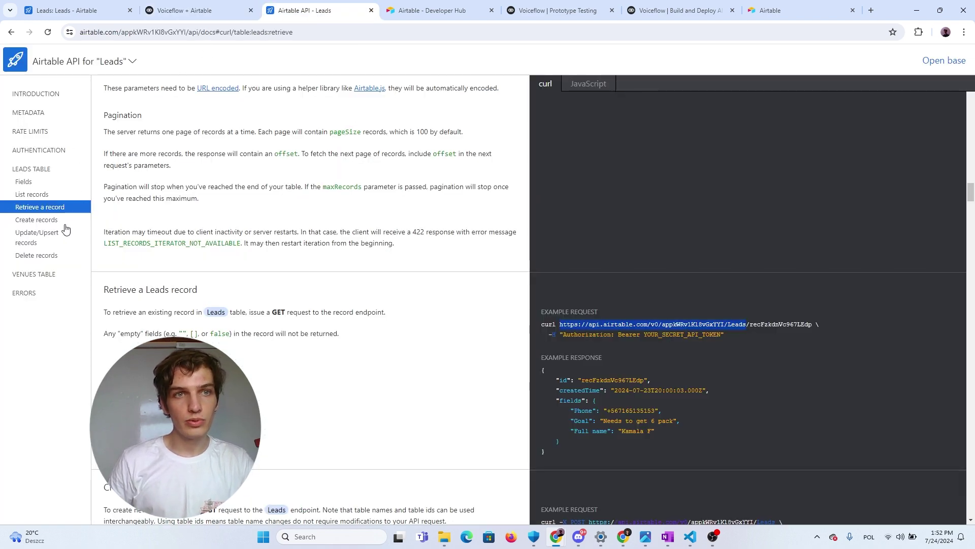
{"action": "left_click", "coordinate": [32, 208]}
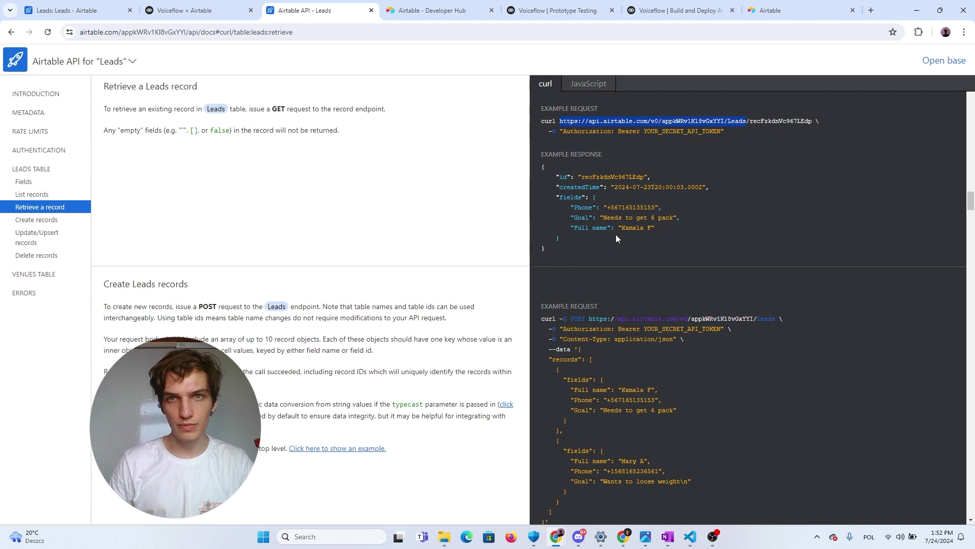
{"action": "scroll", "coordinate": [616, 234], "scroll_direction": "up", "scroll_amount": 1}
{"action": "left_click_drag", "start_coordinate": [542, 172], "coordinate": [564, 299]}
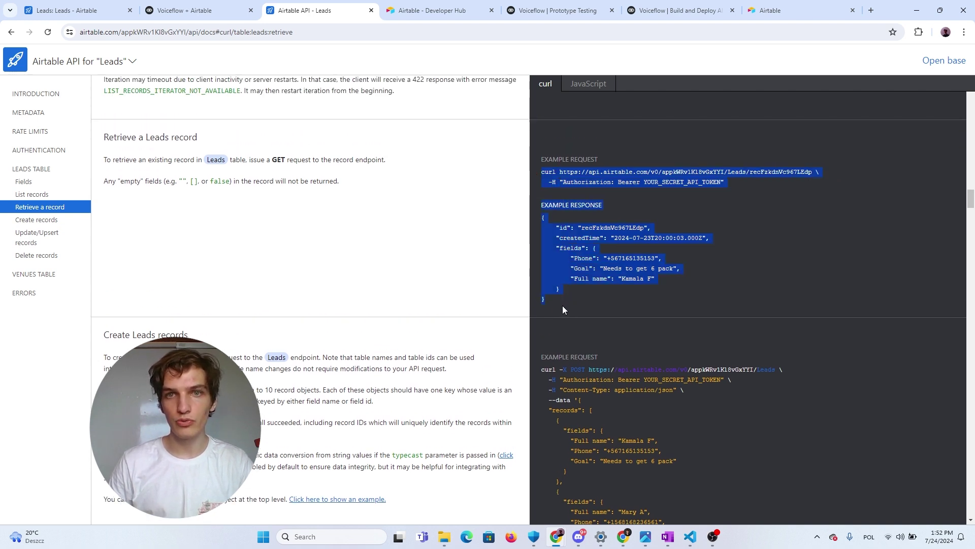
{"action": "left_click", "coordinate": [564, 308]}
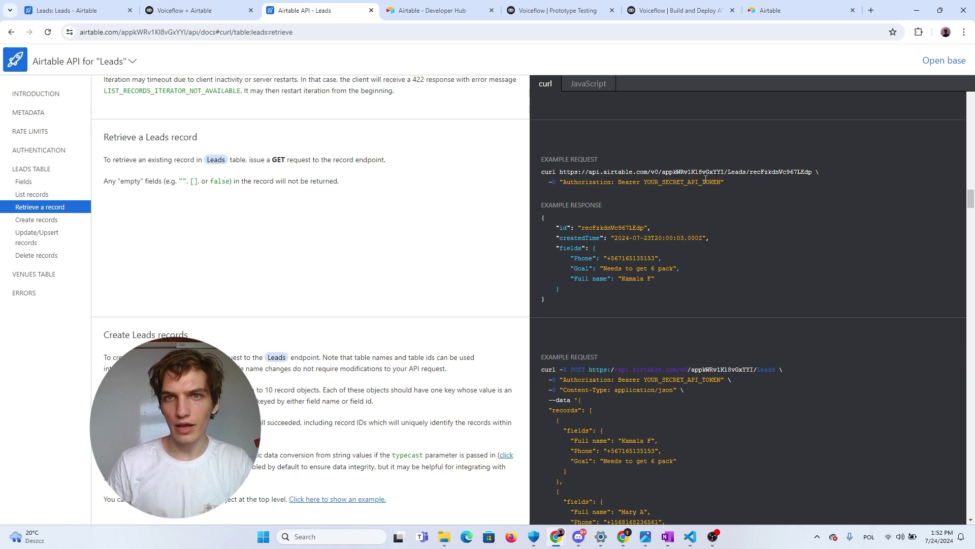
{"action": "left_click_drag", "start_coordinate": [704, 183], "coordinate": [565, 182]}
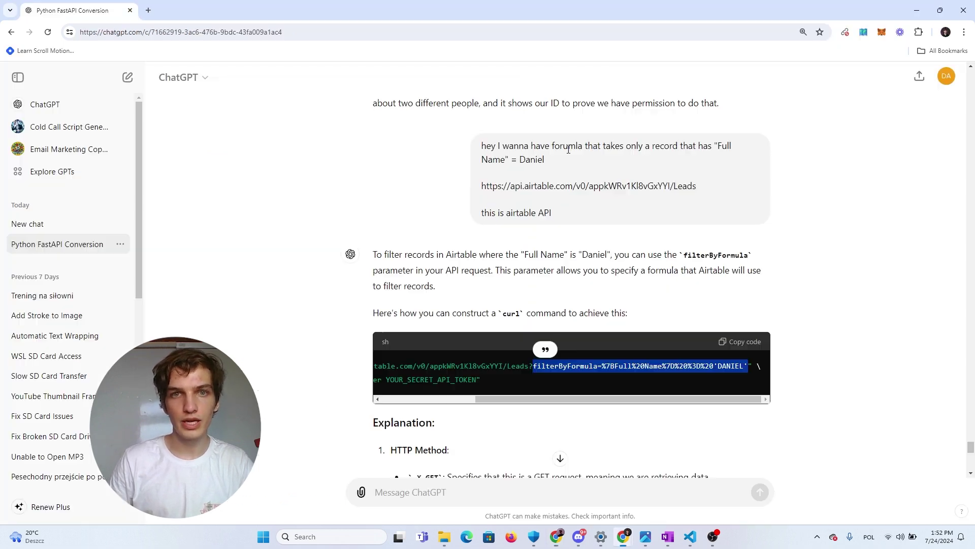
Read through ChatGPT's suggested curl command that filters Leads by Full name
{"action": "key", "text": "alt+Tab"}
{"action": "scroll", "coordinate": [408, 259], "scroll_direction": "down", "scroll_amount": 8}
{"action": "scroll", "coordinate": [408, 259], "scroll_direction": "down", "scroll_amount": 5}
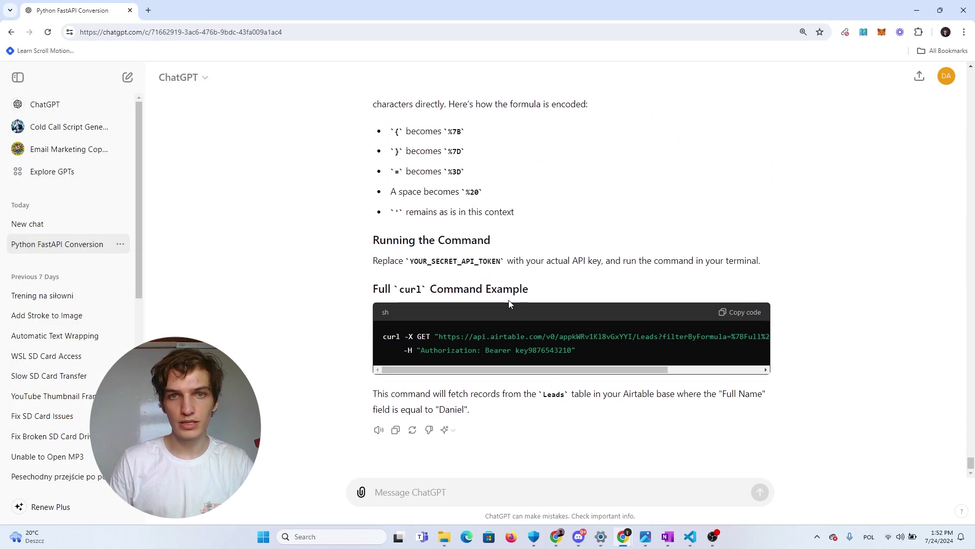
{"action": "scroll", "coordinate": [538, 307], "scroll_direction": "up", "scroll_amount": 14}
{"action": "left_click", "coordinate": [685, 247]}
{"action": "scroll", "coordinate": [568, 235], "scroll_direction": "up", "scroll_amount": 1}
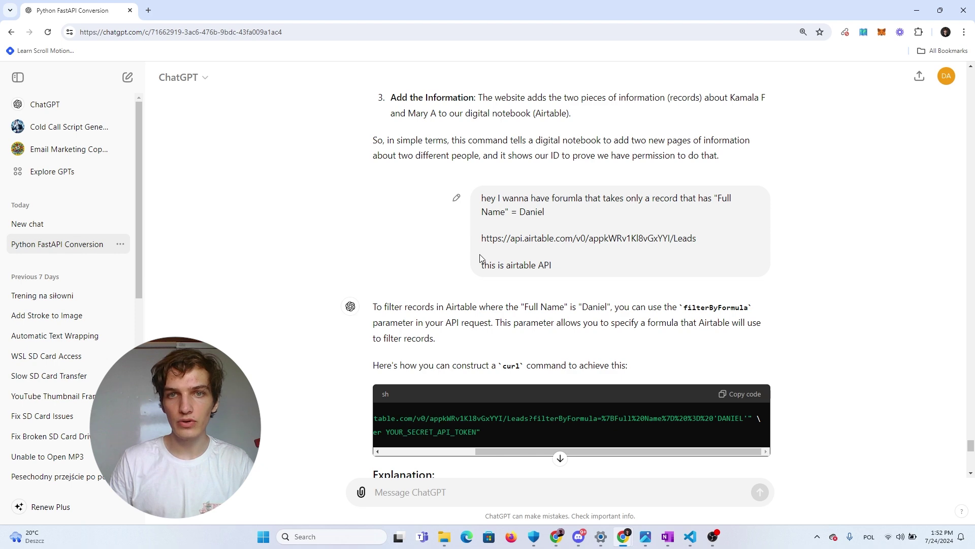
{"action": "left_click_drag", "start_coordinate": [486, 274], "coordinate": [580, 274]}
{"action": "left_click", "coordinate": [581, 275]}
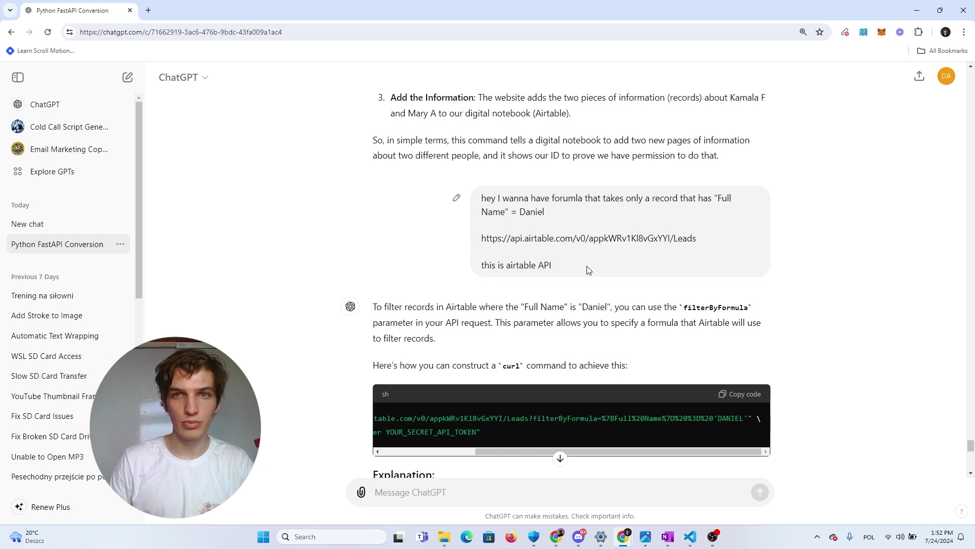
{"action": "scroll", "coordinate": [607, 274], "scroll_direction": "down", "scroll_amount": 5}
{"action": "scroll", "coordinate": [610, 259], "scroll_direction": "up", "scroll_amount": 1}
{"action": "scroll", "coordinate": [611, 254], "scroll_direction": "up", "scroll_amount": 2}
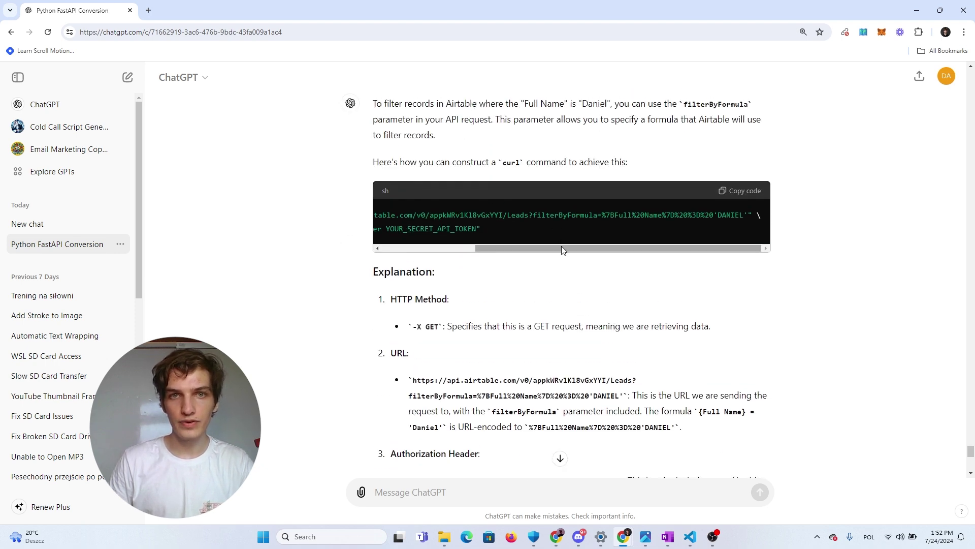
{"action": "left_click_drag", "start_coordinate": [561, 248], "coordinate": [450, 251]}
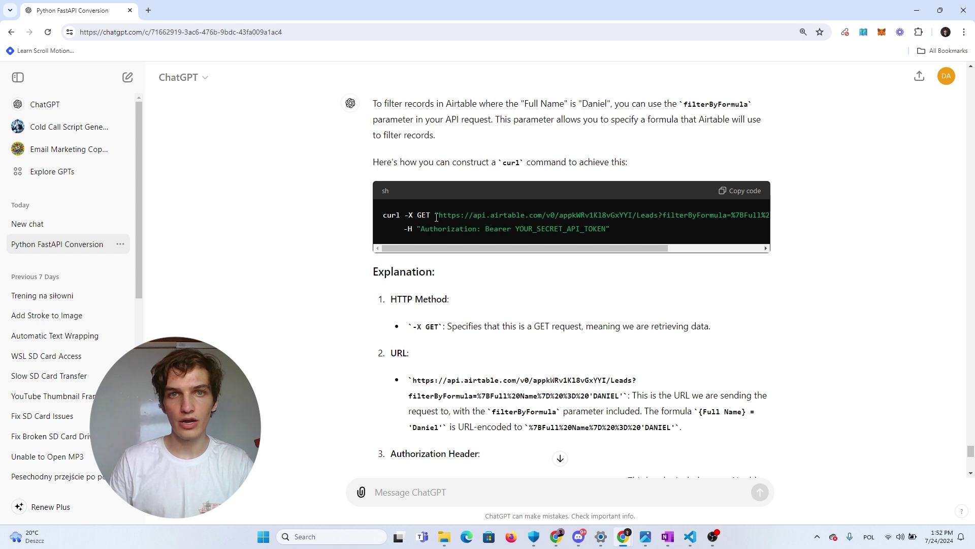
{"action": "left_click_drag", "start_coordinate": [386, 215], "coordinate": [628, 225]}
{"action": "left_click", "coordinate": [629, 225]}
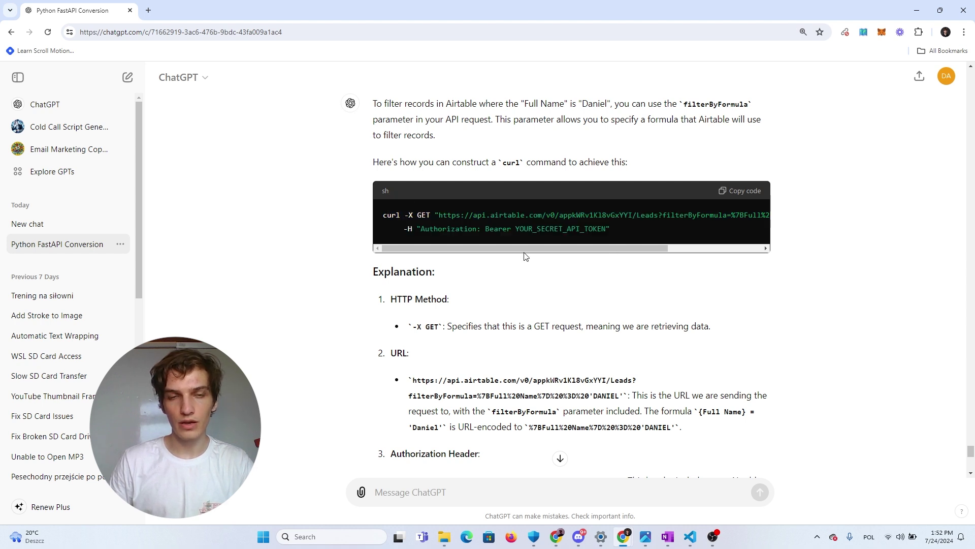
Copy the curl command's filtered request URL and return to the Airtable docs
{"action": "left_click_drag", "start_coordinate": [444, 248], "coordinate": [725, 249]}
{"action": "scroll", "coordinate": [580, 236], "scroll_direction": "left", "scroll_amount": 3}
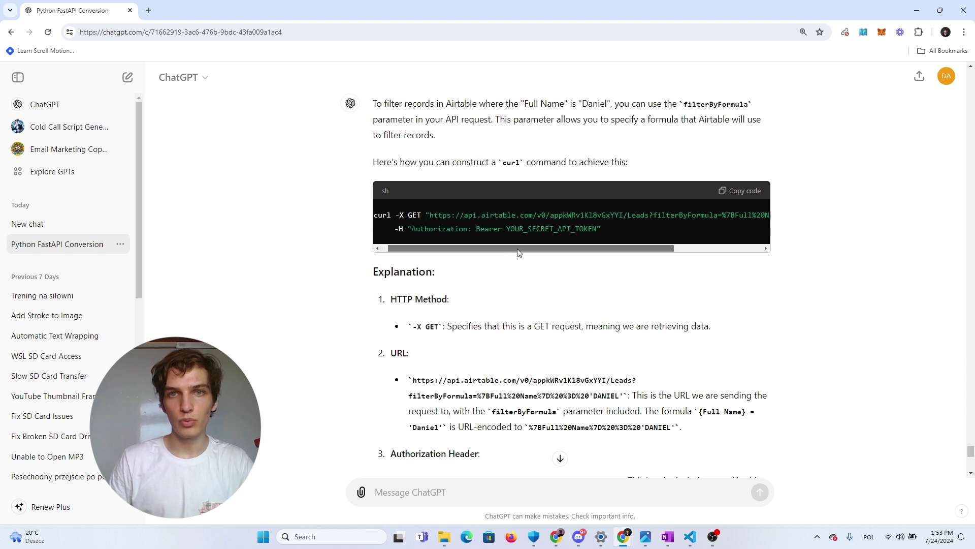
{"action": "scroll", "coordinate": [546, 248], "scroll_direction": "right", "scroll_amount": 3}
{"action": "scroll", "coordinate": [546, 248], "scroll_direction": "left", "scroll_amount": 3}
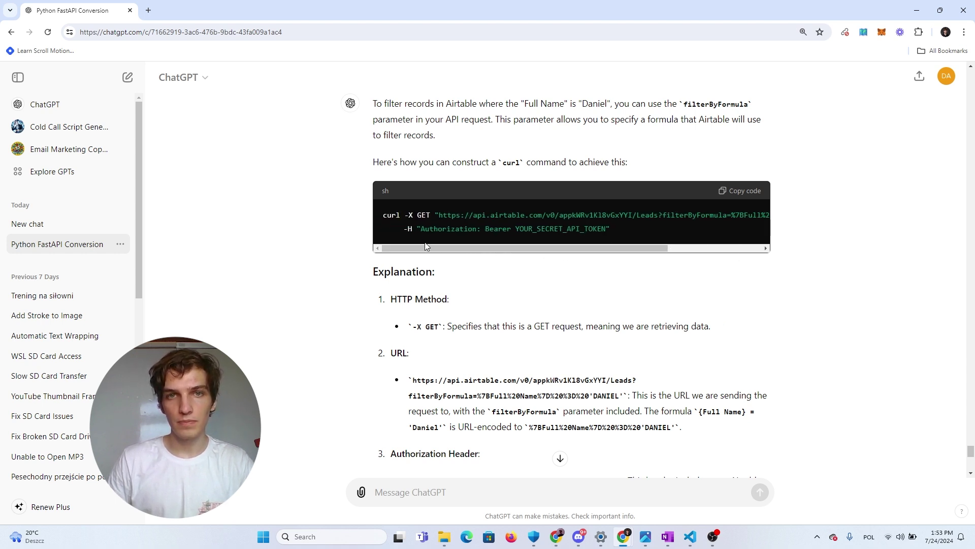
{"action": "double_click", "coordinate": [425, 215]}
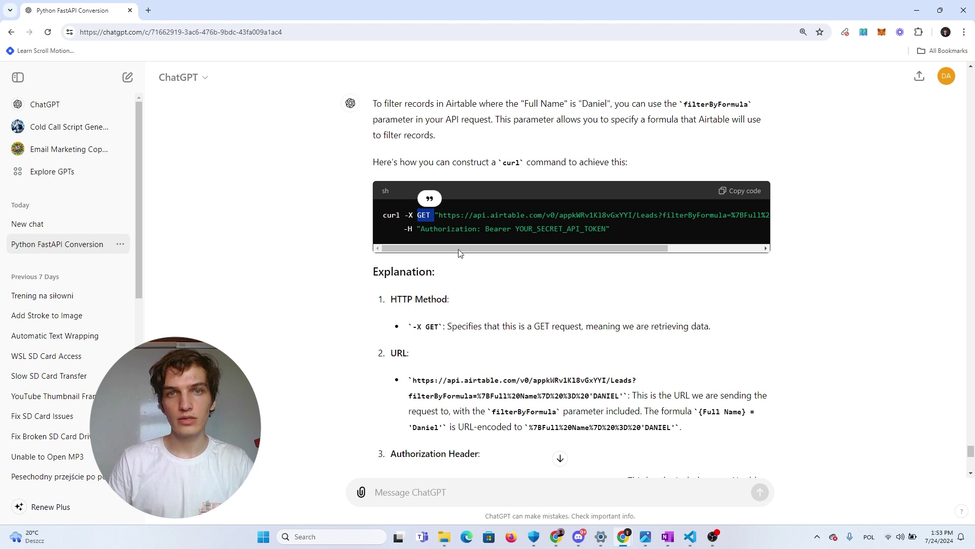
{"action": "left_click_drag", "start_coordinate": [439, 215], "coordinate": [790, 219]}
{"action": "left_click_drag", "start_coordinate": [571, 249], "coordinate": [701, 254]}
{"action": "left_click", "coordinate": [509, 231]}
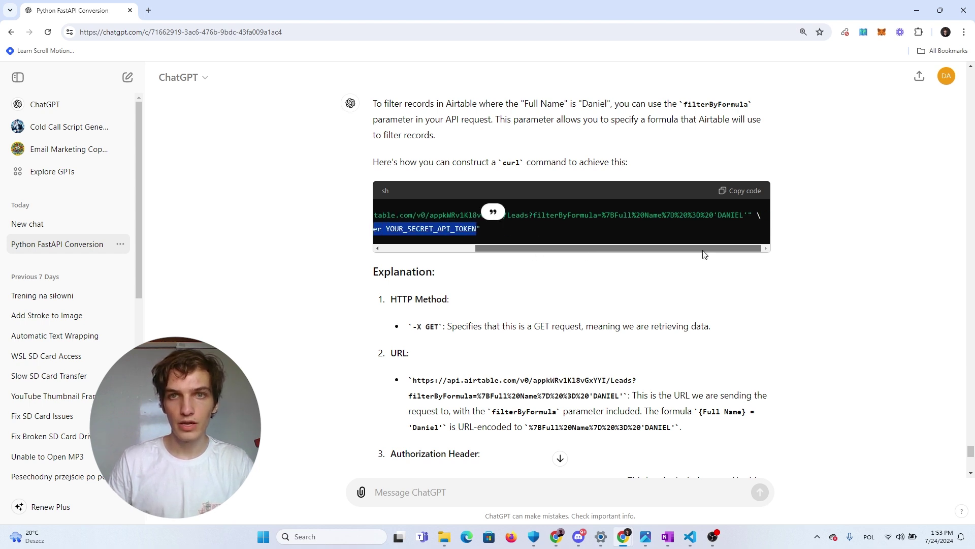
{"action": "left_click", "coordinate": [726, 218]}
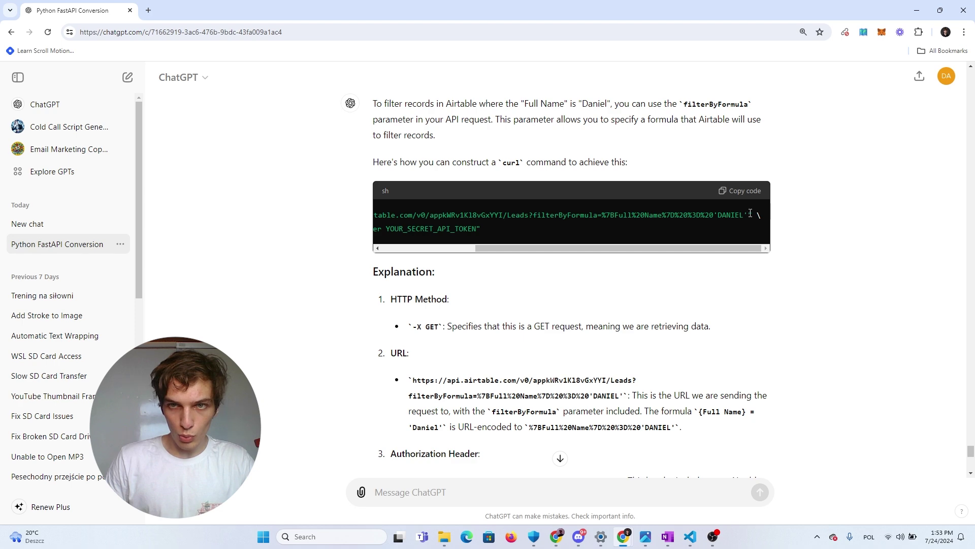
{"action": "left_click_drag", "start_coordinate": [750, 213], "coordinate": [440, 214]}
{"action": "key", "text": "ctrl+c"}
{"action": "key", "text": "alt+Tab"}
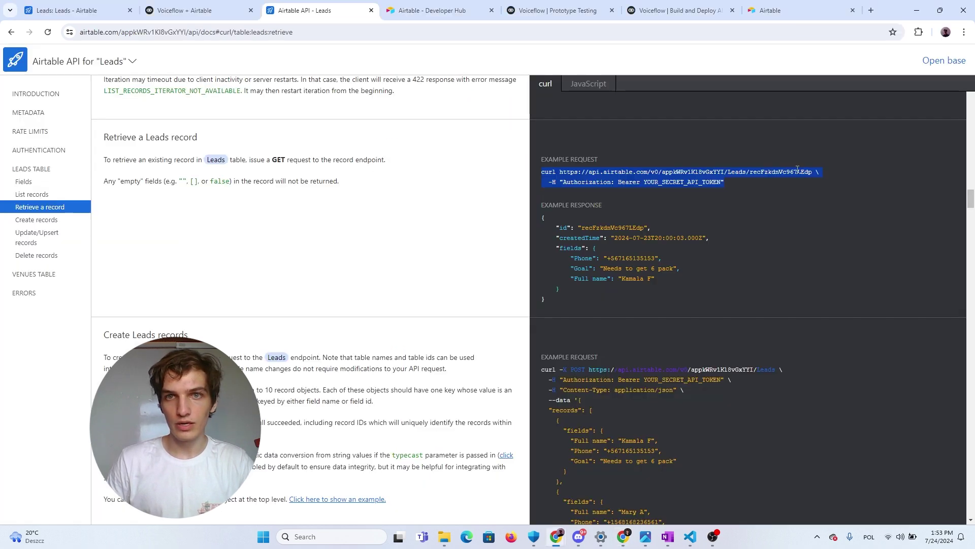
Paste the filterByFormula URL into the lookup's GET URL, swapping the fixed name for {Name}
{"action": "left_click", "coordinate": [191, 9]}
{"action": "left_click", "coordinate": [886, 152]}
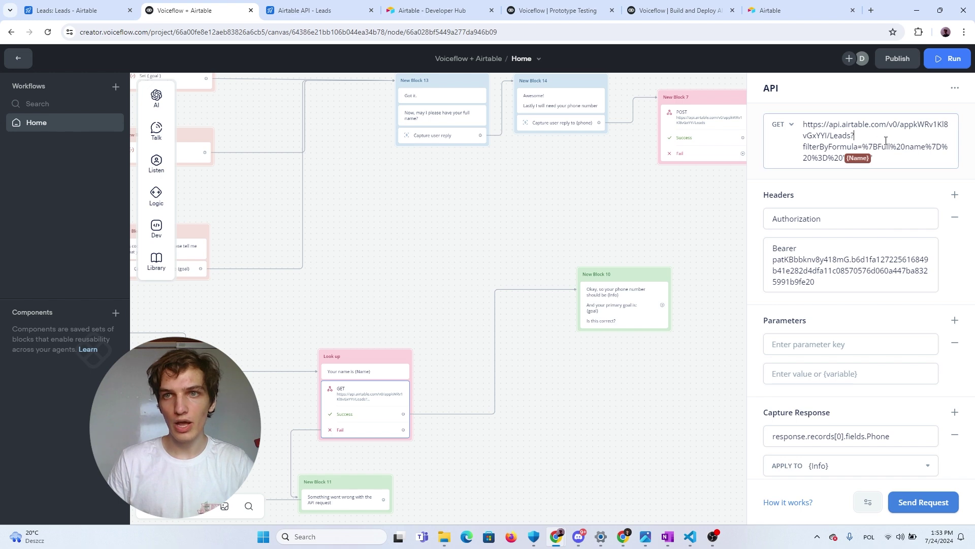
{"action": "key", "text": "ctrl+a"}
{"action": "key", "text": "ctrl+v"}
{"action": "double_click", "coordinate": [860, 158]}
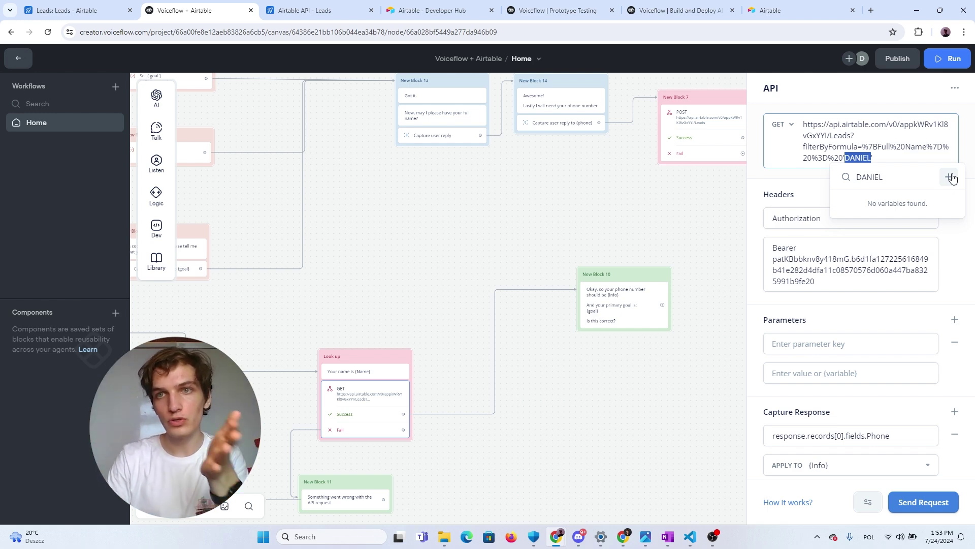
{"action": "key", "text": "BackSpace"}
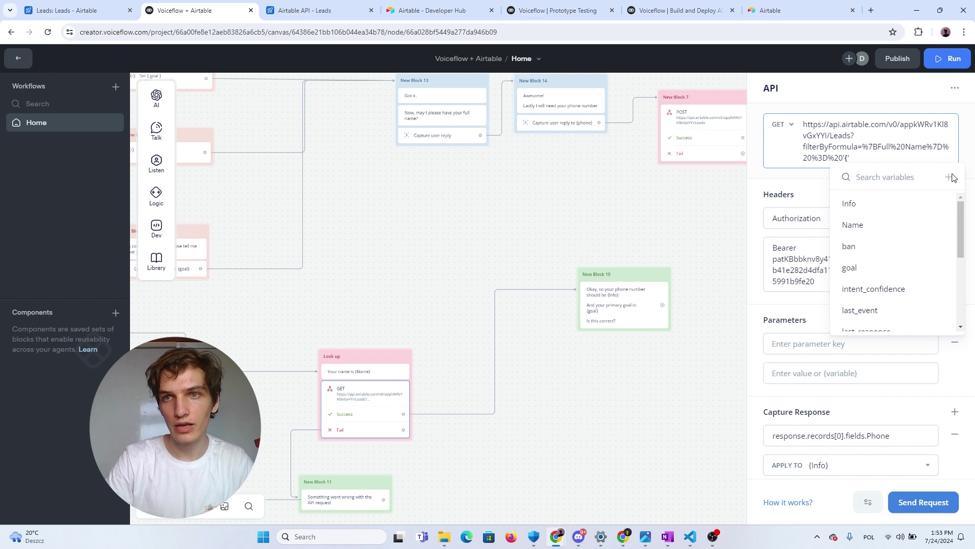
{"action": "type", "text": "name"}
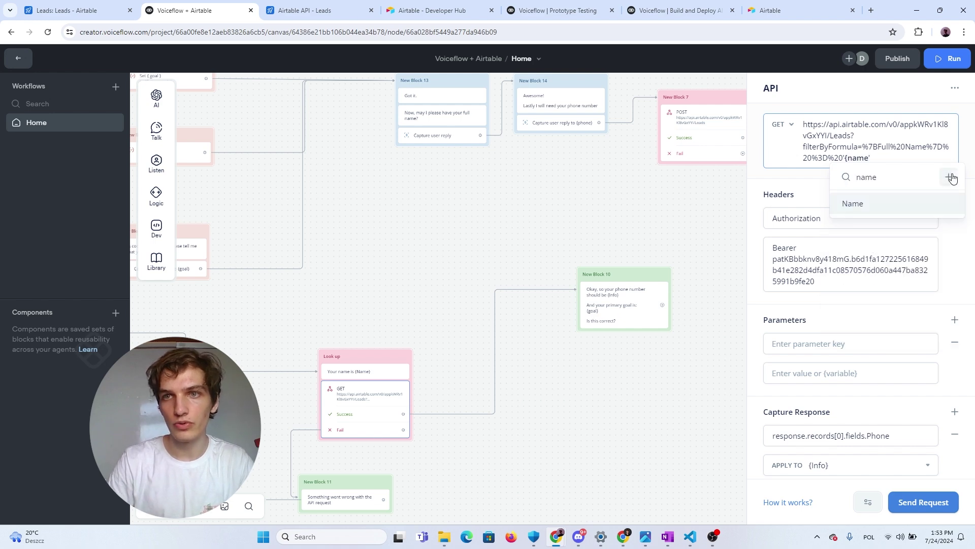
{"action": "key", "text": "Return"}
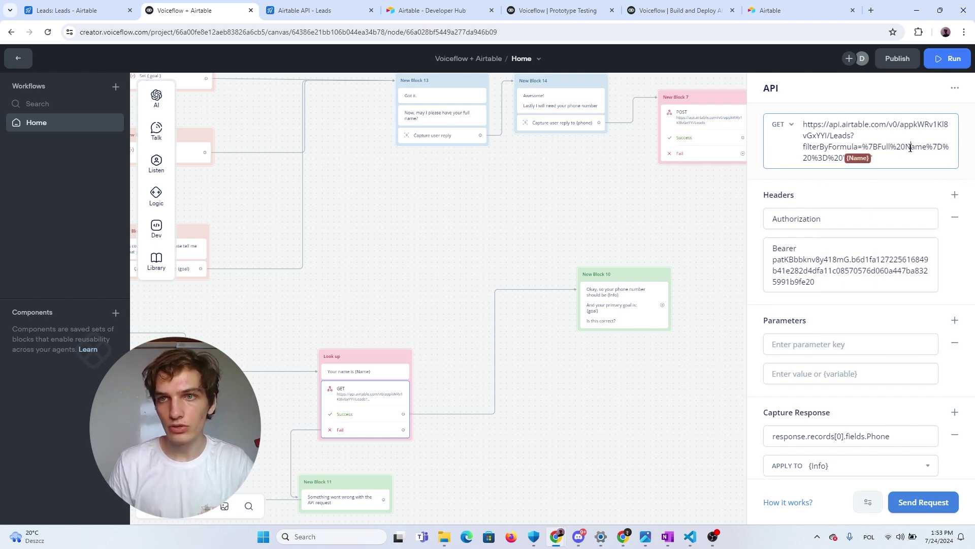
{"action": "key", "text": "BackSpace"}
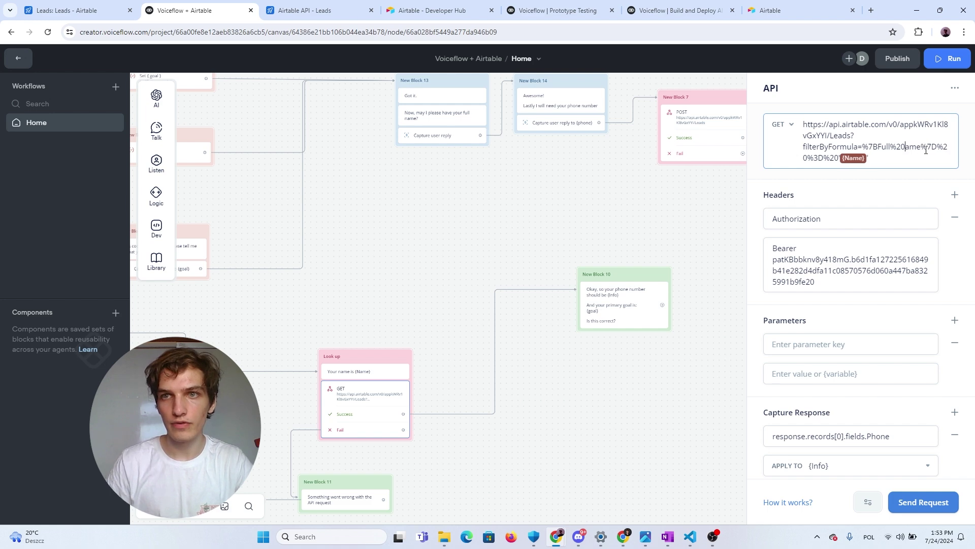
{"action": "type", "text": "n"}
Check the URL's filterByFormula and encoded Full name parts against the Airtable docs
{"action": "left_click", "coordinate": [304, 10]}
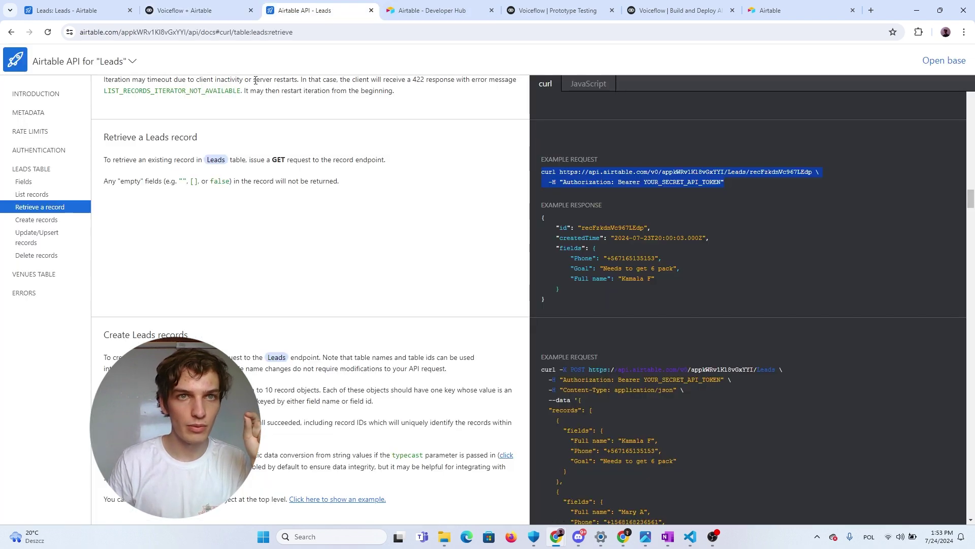
{"action": "left_click", "coordinate": [193, 11]}
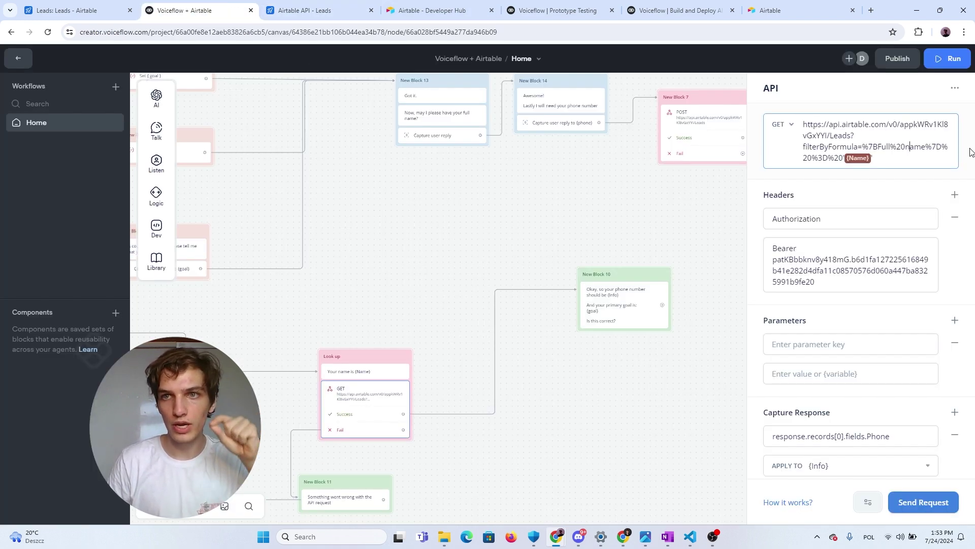
{"action": "scroll", "coordinate": [803, 147], "scroll_direction": "down", "scroll_amount": 2}
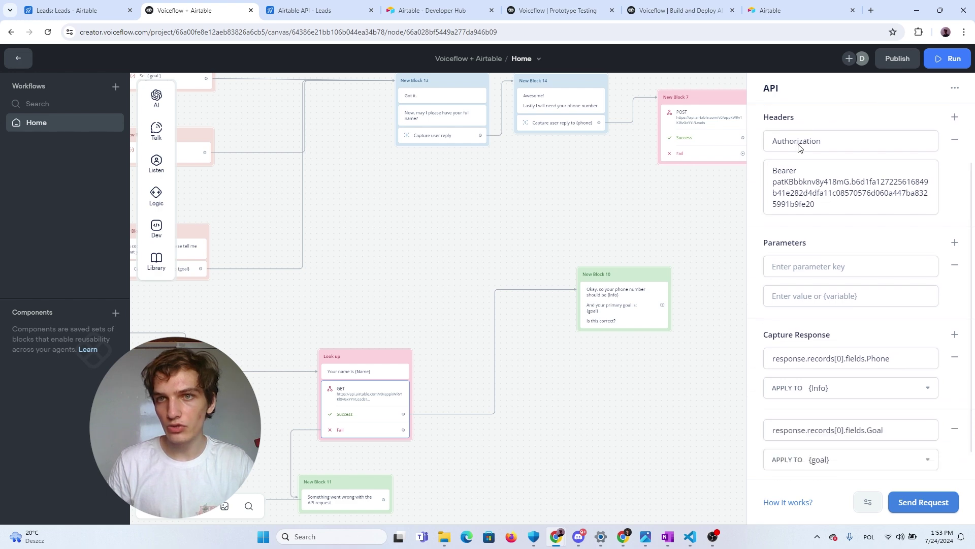
{"action": "scroll", "coordinate": [833, 152], "scroll_direction": "up", "scroll_amount": 2}
{"action": "double_click", "coordinate": [820, 148]}
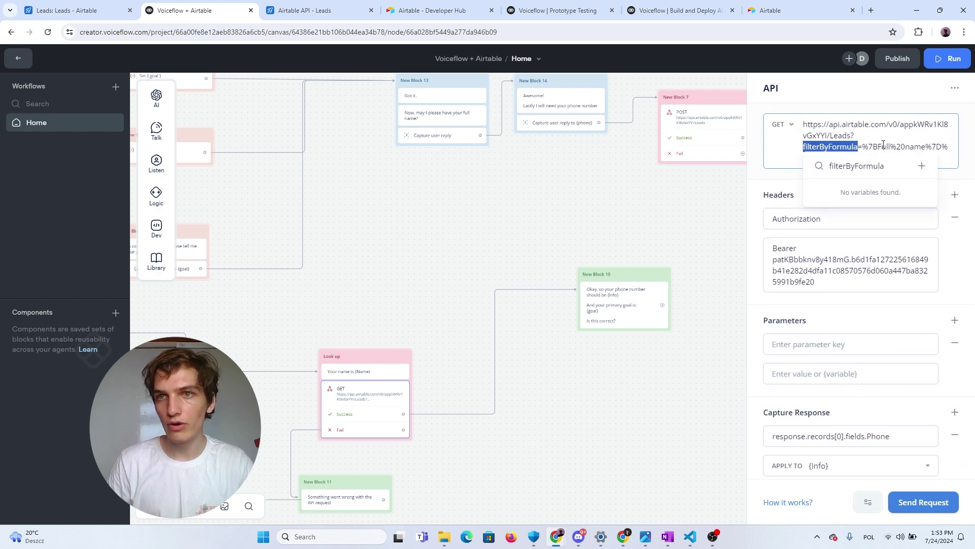
{"action": "double_click", "coordinate": [883, 147]}
{"action": "double_click", "coordinate": [928, 147]}
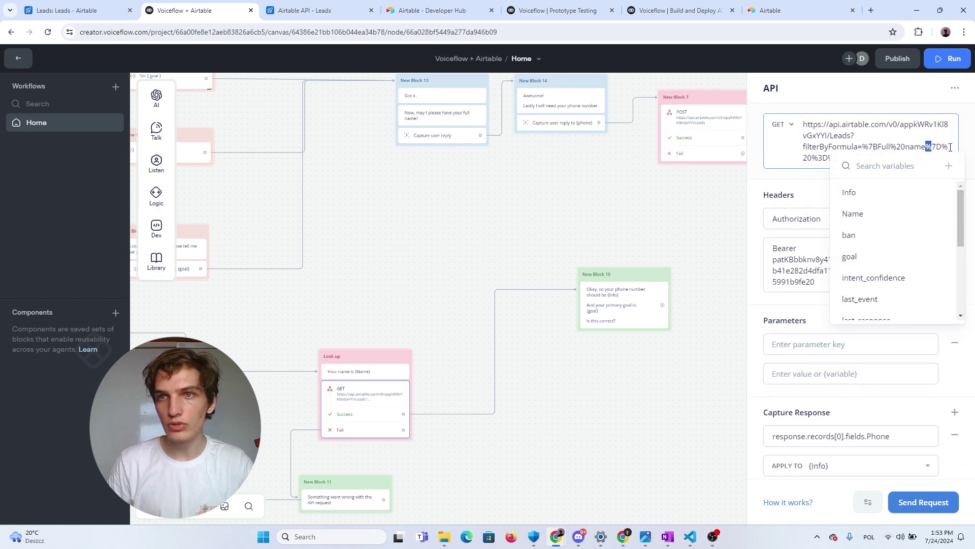
{"action": "left_click", "coordinate": [920, 158]}
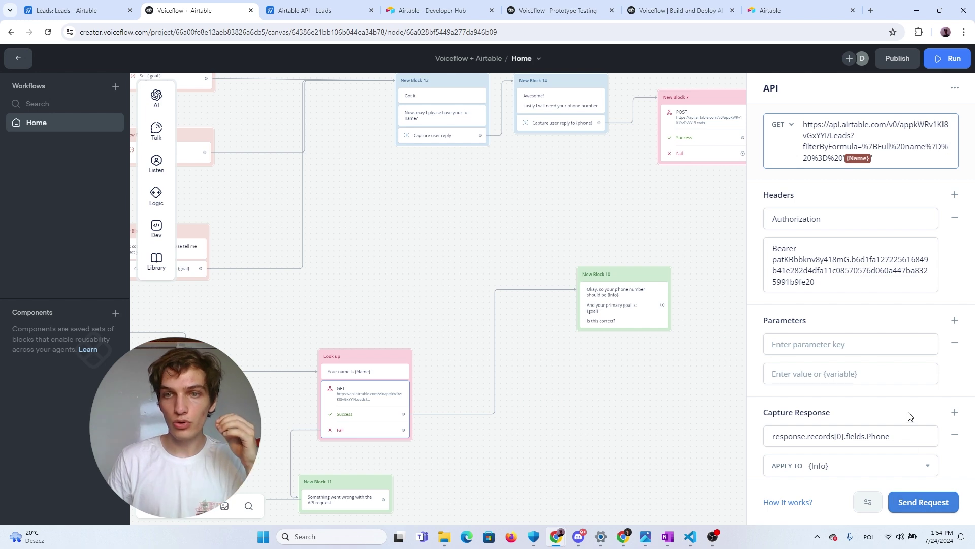
{"action": "scroll", "coordinate": [909, 413], "scroll_direction": "down", "scroll_amount": 1}
{"action": "scroll", "coordinate": [908, 413], "scroll_direction": "up", "scroll_amount": 1}
{"action": "left_click", "coordinate": [923, 502]}
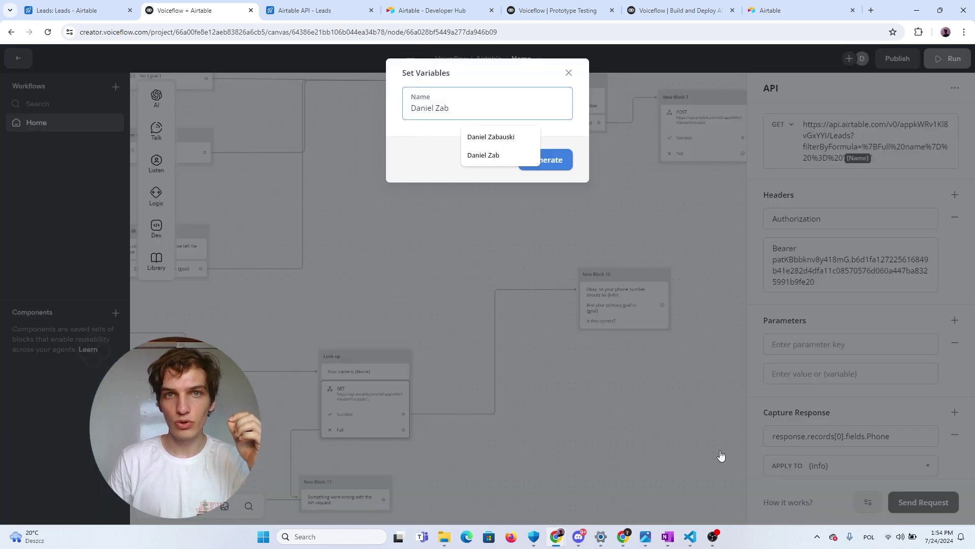
{"action": "left_click", "coordinate": [568, 114]}
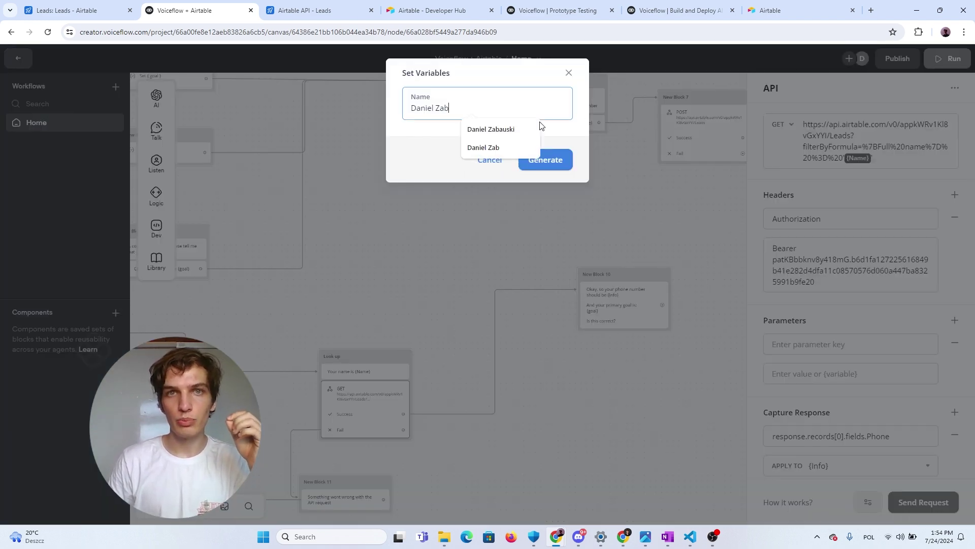
{"action": "left_click", "coordinate": [561, 165]}
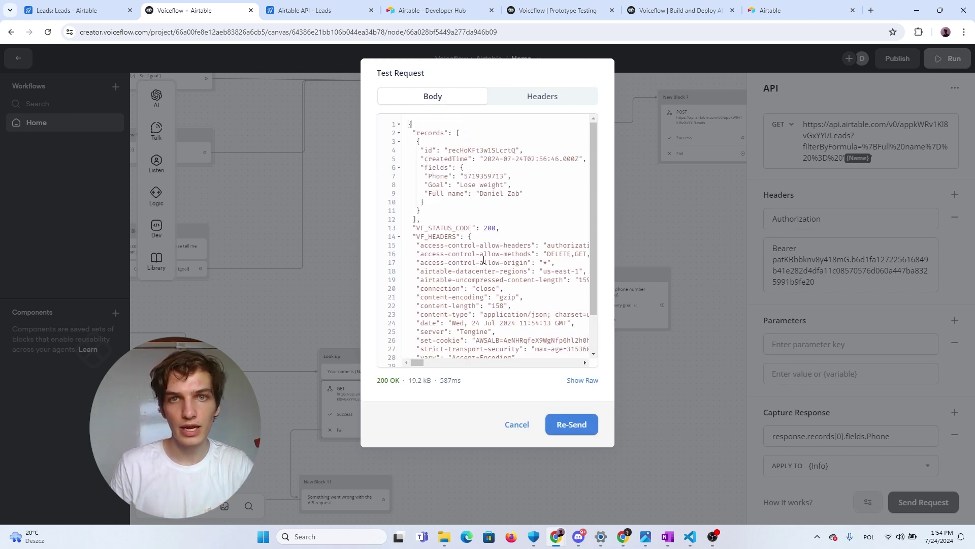
{"action": "left_click", "coordinate": [492, 229]}
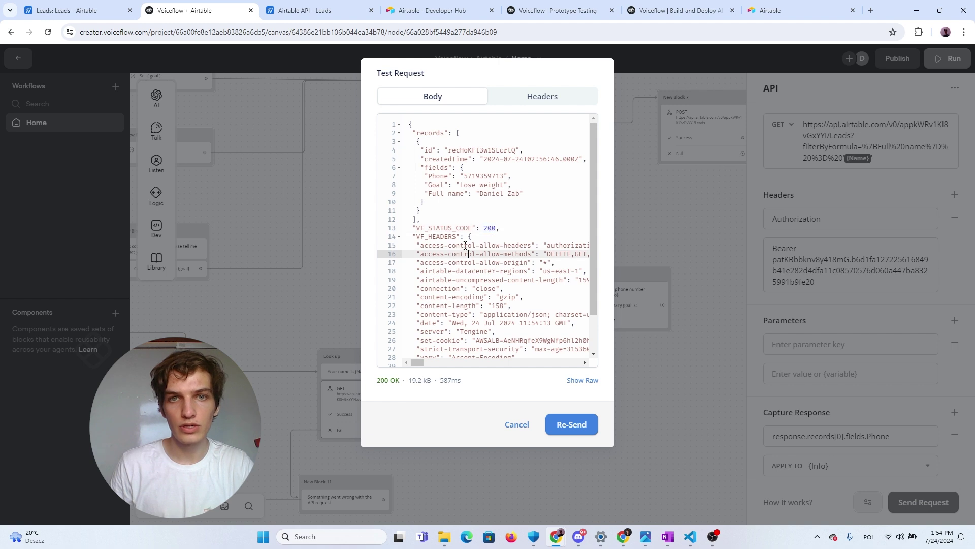
{"action": "left_click", "coordinate": [491, 253]}
{"action": "double_click", "coordinate": [491, 229]}
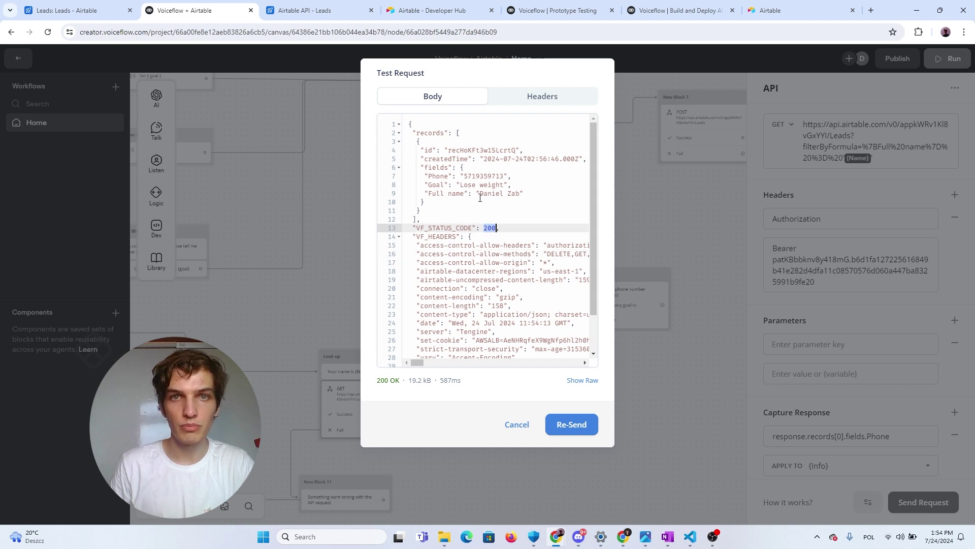
{"action": "left_click_drag", "start_coordinate": [425, 202], "coordinate": [409, 168]}
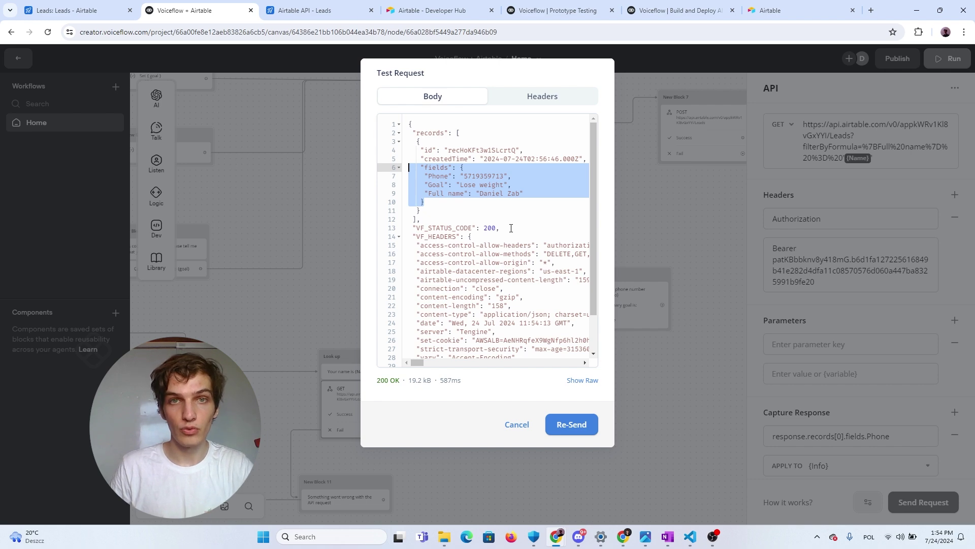
{"action": "left_click", "coordinate": [454, 209]}
{"action": "left_click_drag", "start_coordinate": [413, 133], "coordinate": [444, 212]}
{"action": "left_click", "coordinate": [451, 206]}
{"action": "left_click_drag", "start_coordinate": [418, 174], "coordinate": [487, 195]}
{"action": "left_click", "coordinate": [447, 202]}
{"action": "left_click_drag", "start_coordinate": [423, 176], "coordinate": [531, 195]}
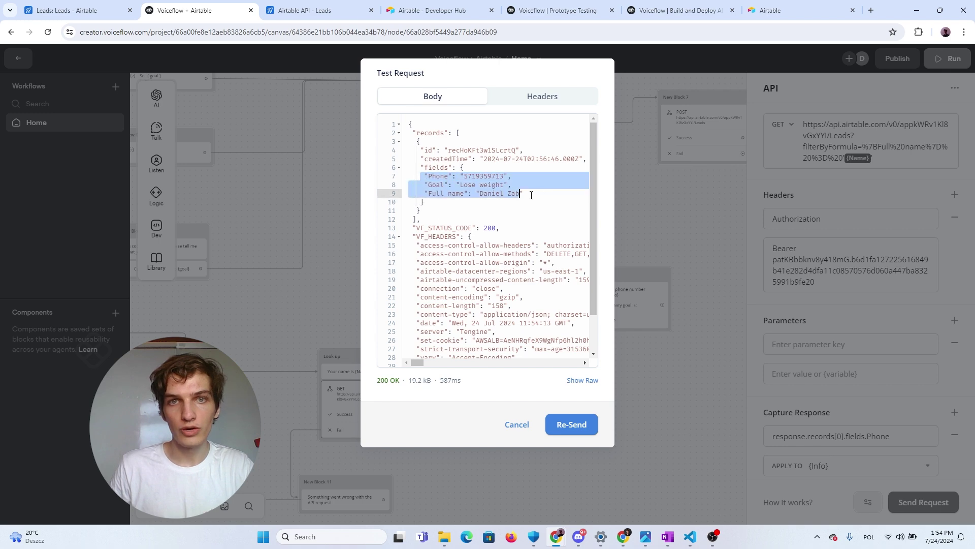
{"action": "left_click", "coordinate": [444, 186]}
{"action": "double_click", "coordinate": [437, 177]}
{"action": "double_click", "coordinate": [480, 176]}
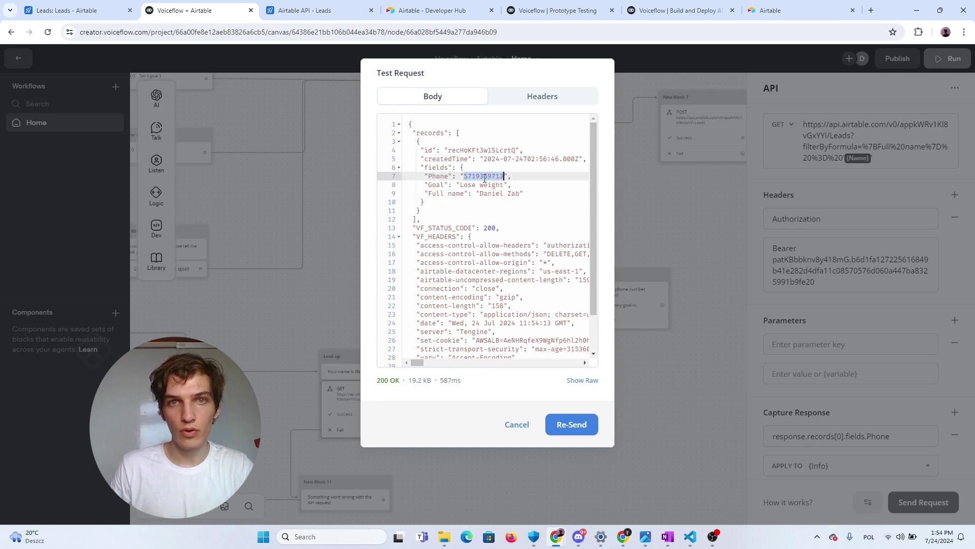
{"action": "left_click", "coordinate": [440, 184]}
{"action": "double_click", "coordinate": [458, 195]}
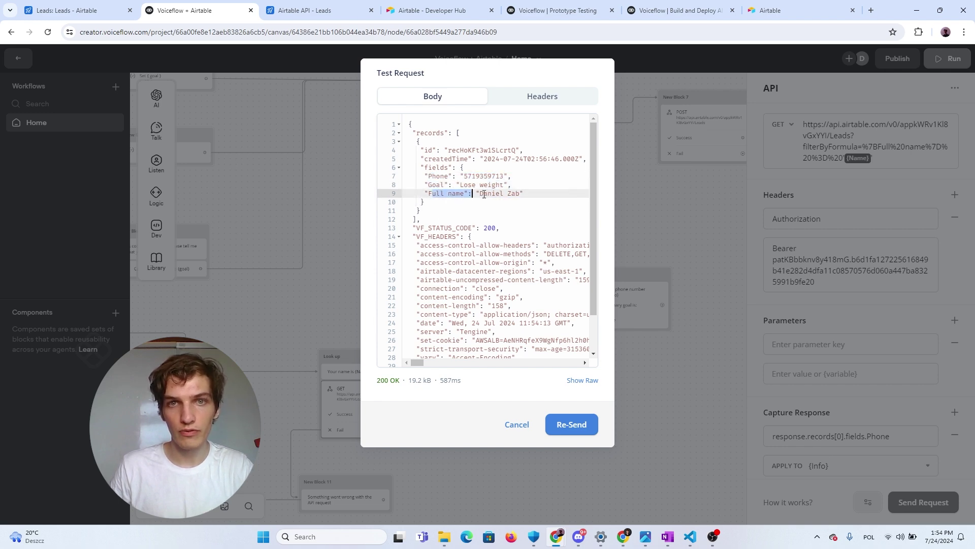
{"action": "left_click", "coordinate": [492, 195]}
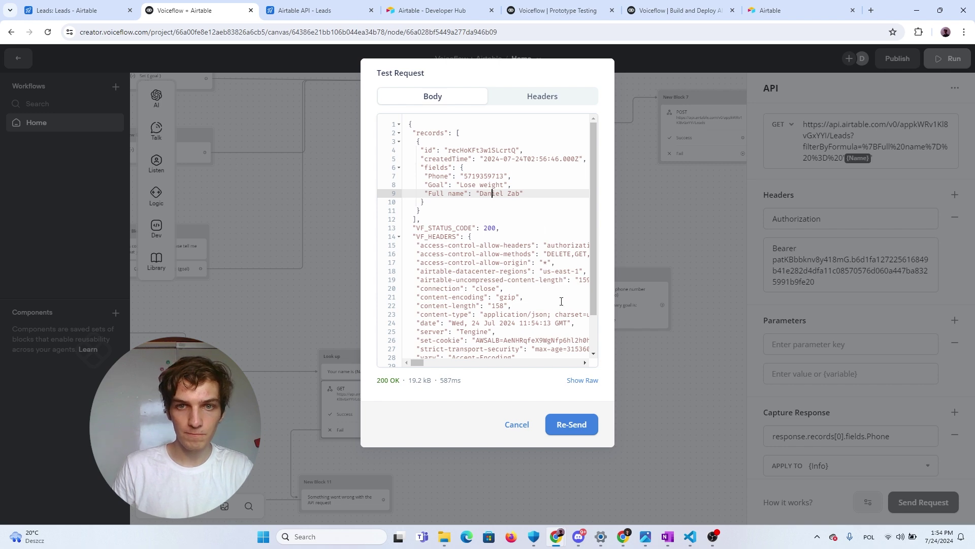
Inspect the authorization token and the response.records[0].fields.Phone capture path
{"action": "scroll", "coordinate": [873, 313], "scroll_direction": "down", "scroll_amount": 2}
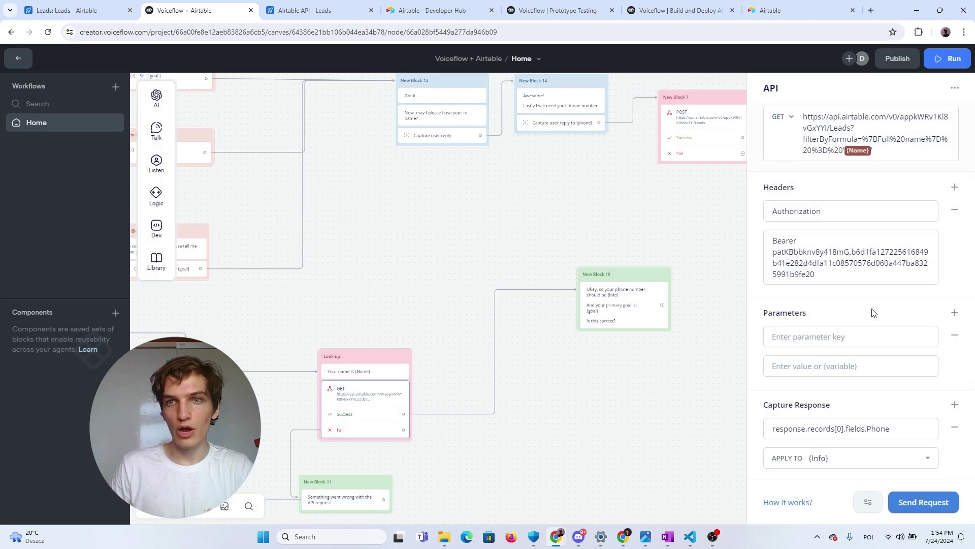
{"action": "scroll", "coordinate": [873, 313], "scroll_direction": "up", "scroll_amount": 2}
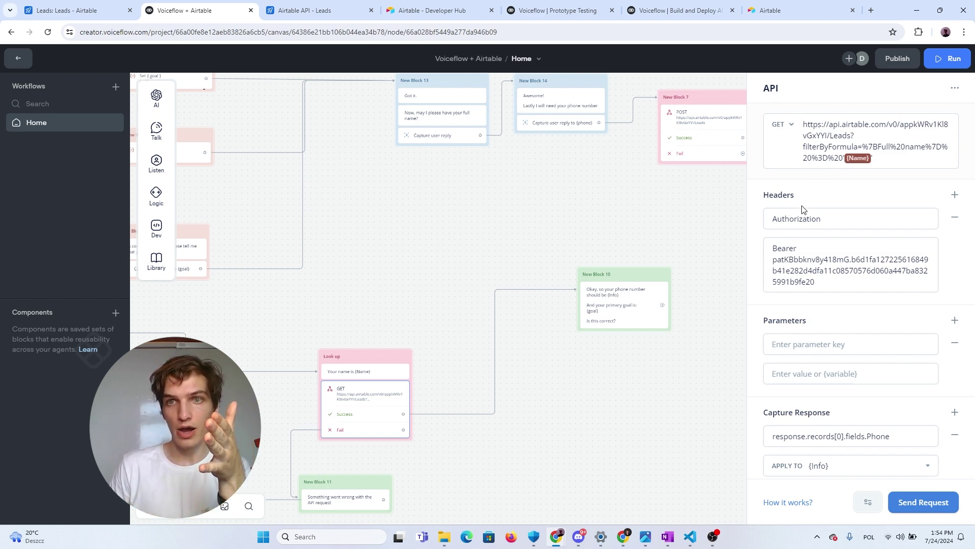
{"action": "scroll", "coordinate": [815, 188], "scroll_direction": "down", "scroll_amount": 2}
{"action": "scroll", "coordinate": [818, 183], "scroll_direction": "up", "scroll_amount": 2}
{"action": "left_click", "coordinate": [842, 284]}
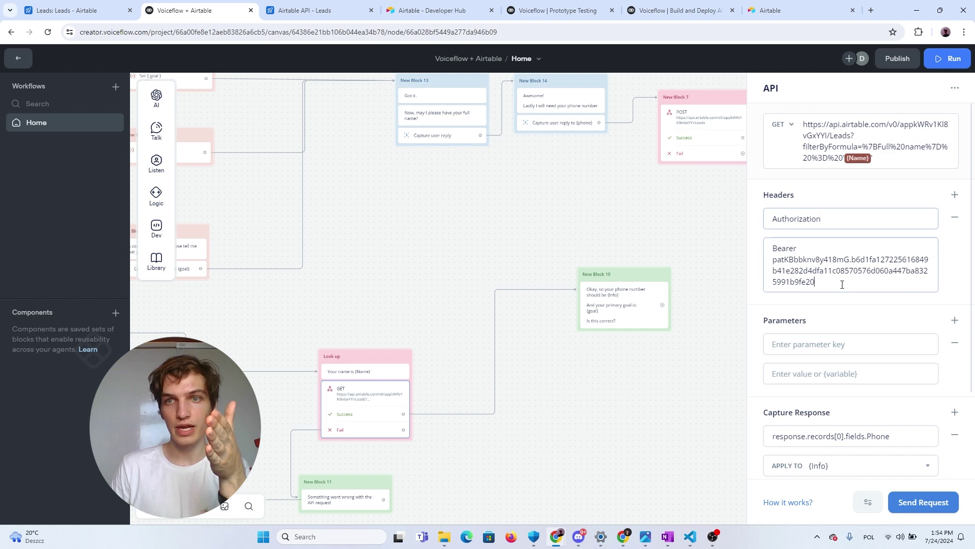
{"action": "scroll", "coordinate": [821, 317], "scroll_direction": "down", "scroll_amount": 2}
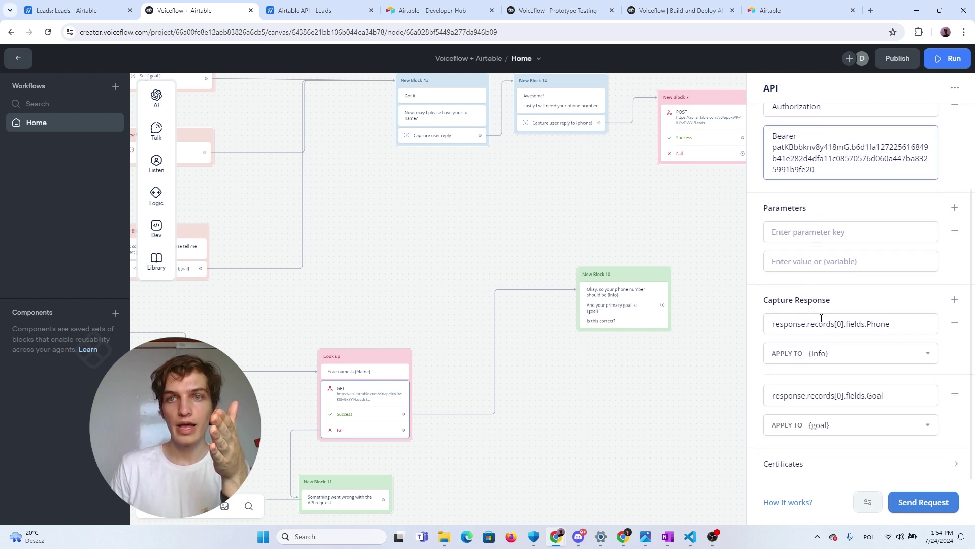
{"action": "left_click", "coordinate": [902, 326]}
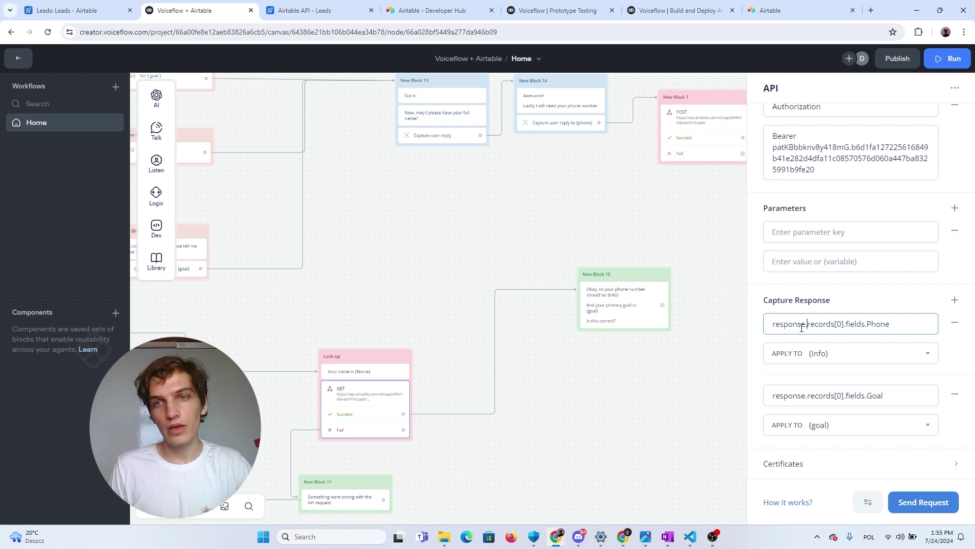
Start another lookup test, then dismiss its Set Variables dialog
{"action": "double_click", "coordinate": [800, 325]}
{"action": "left_click", "coordinate": [866, 315]}
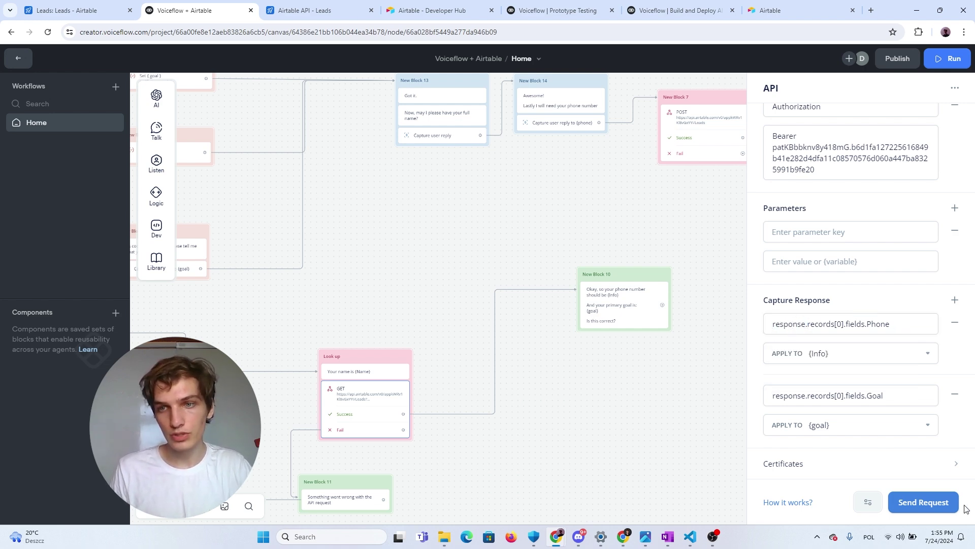
{"action": "left_click", "coordinate": [945, 503]}
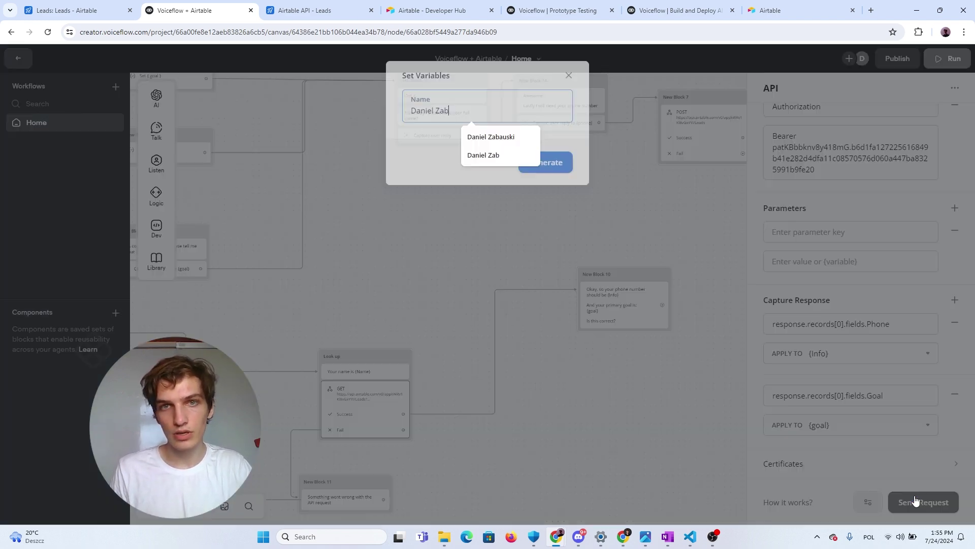
{"action": "left_click", "coordinate": [568, 72]}
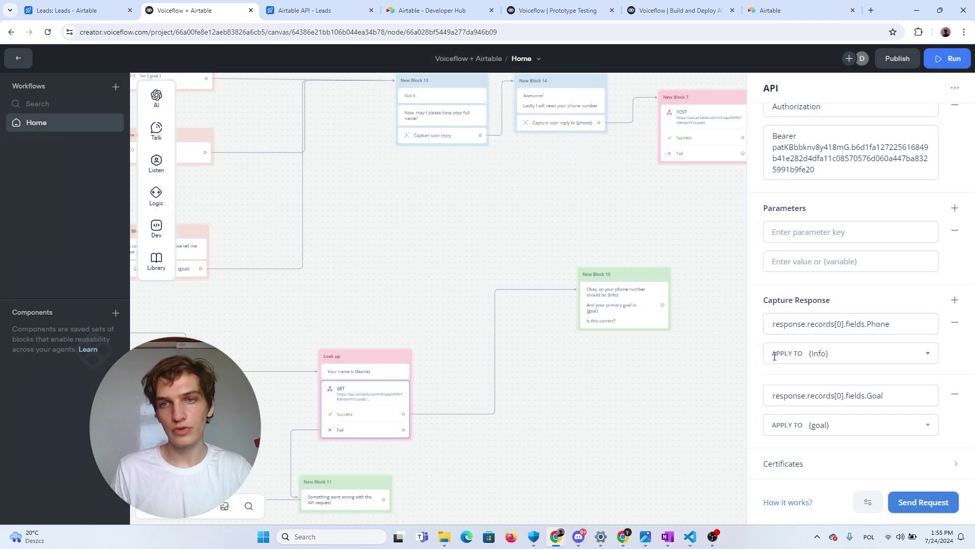
{"action": "double_click", "coordinate": [787, 325]}
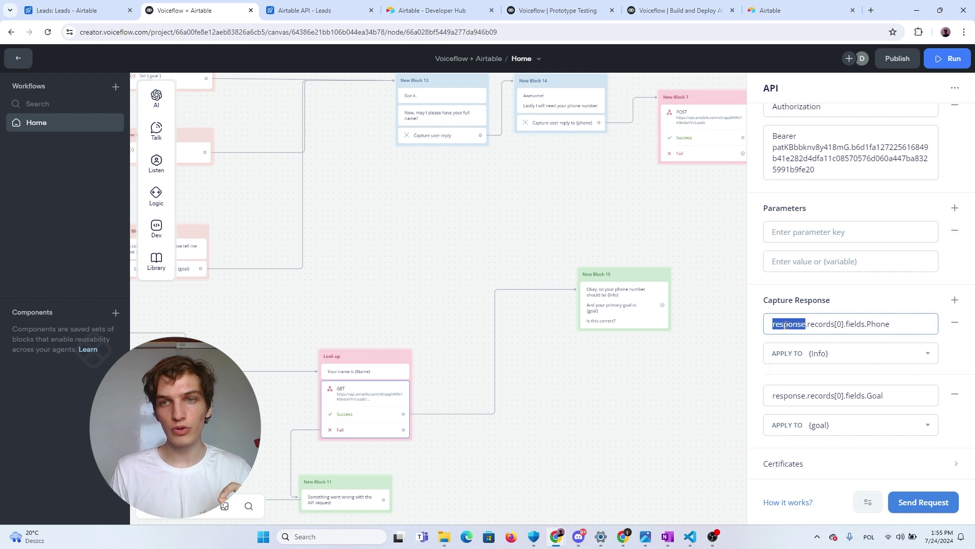
{"action": "left_click", "coordinate": [808, 324]}
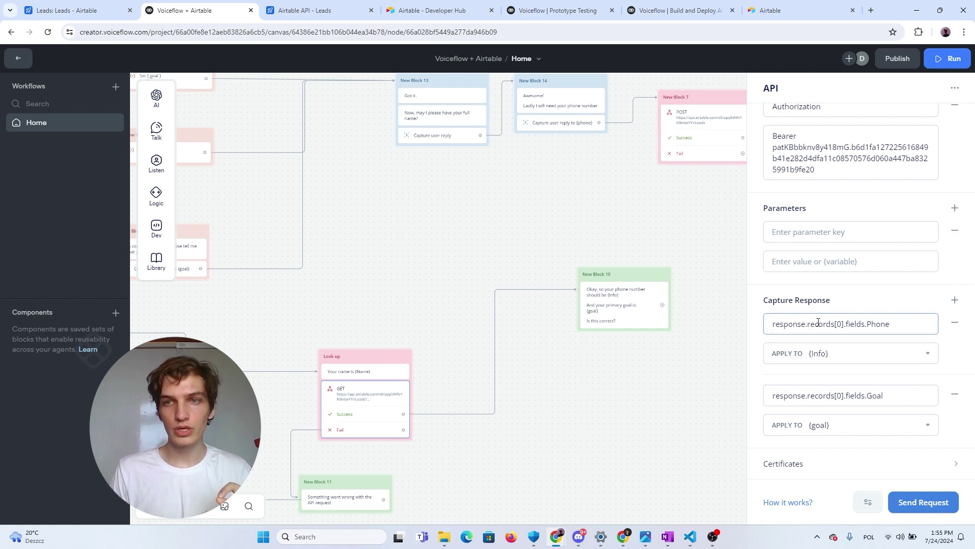
{"action": "double_click", "coordinate": [818, 324]}
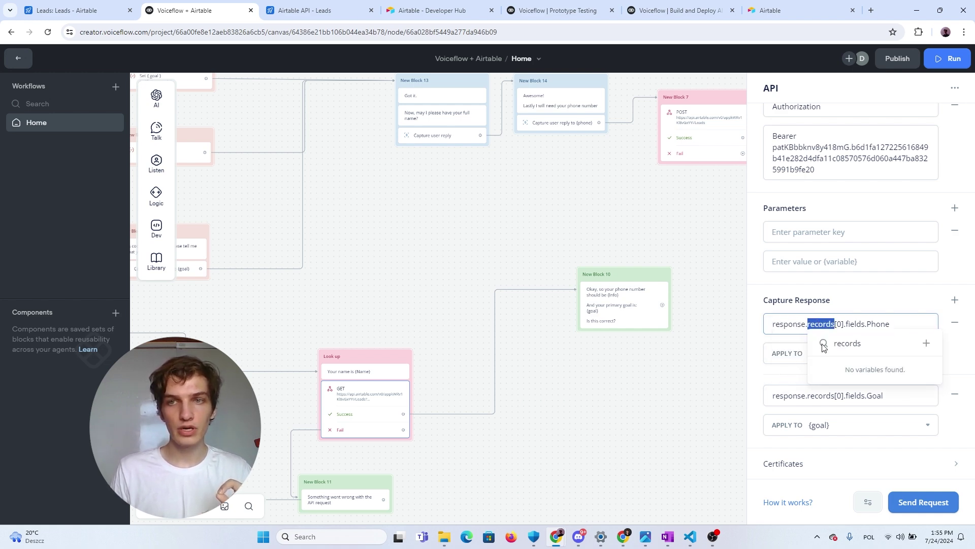
{"action": "left_click", "coordinate": [822, 326]}
{"action": "double_click", "coordinate": [822, 325]}
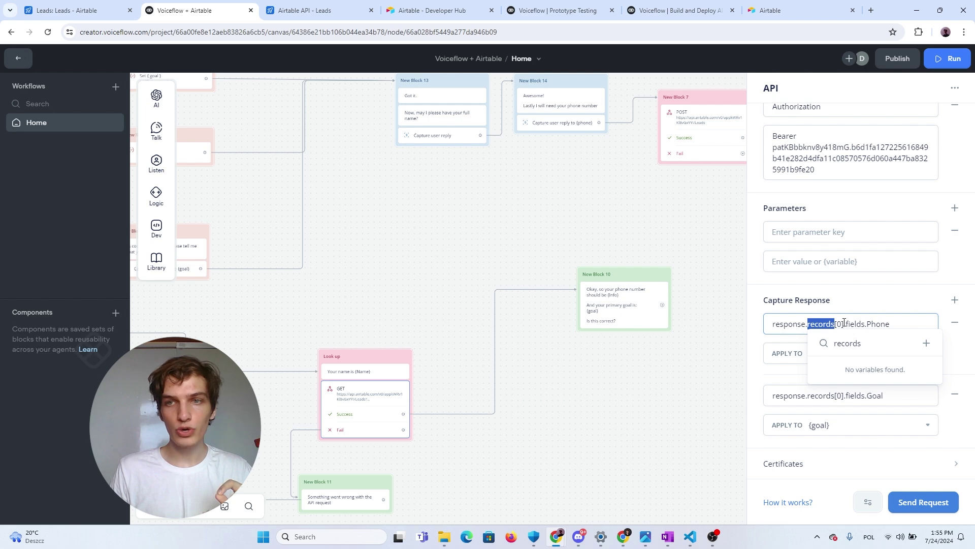
{"action": "double_click", "coordinate": [839, 323]}
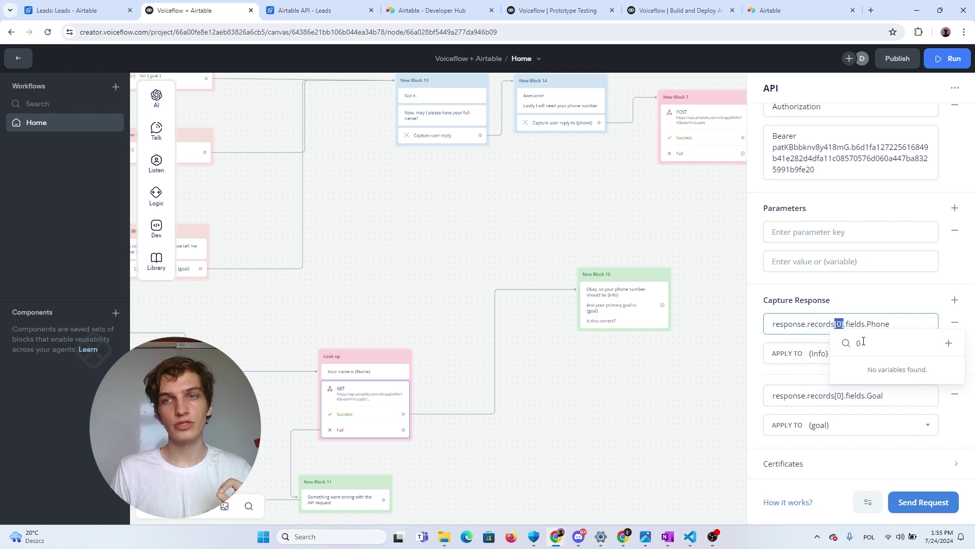
{"action": "left_click", "coordinate": [858, 334]}
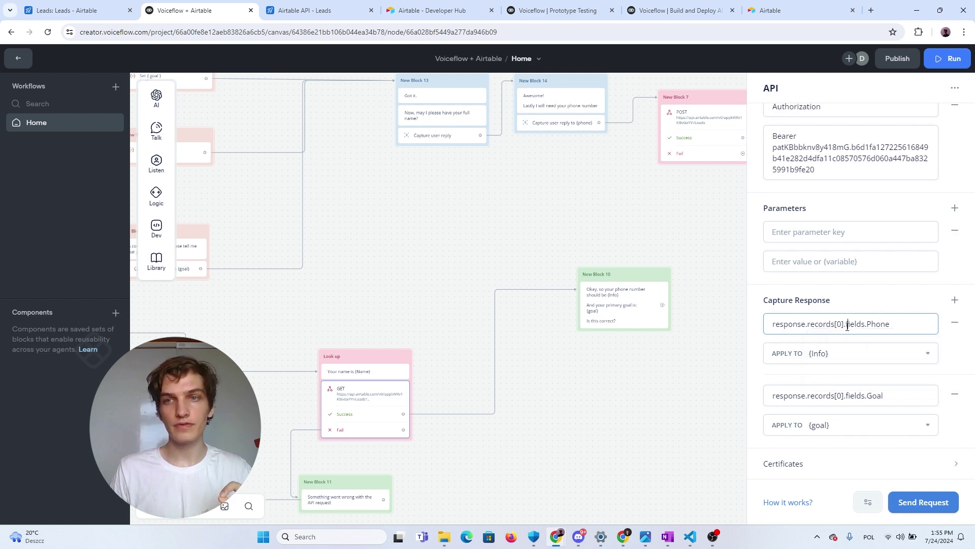
{"action": "left_click_drag", "start_coordinate": [846, 325], "coordinate": [834, 326]}
{"action": "left_click", "coordinate": [857, 325]}
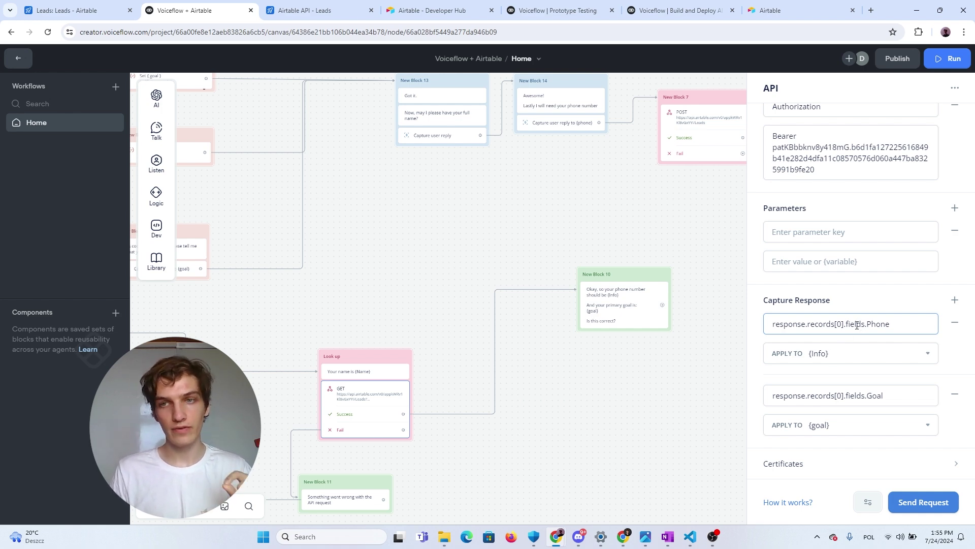
{"action": "double_click", "coordinate": [856, 324]}
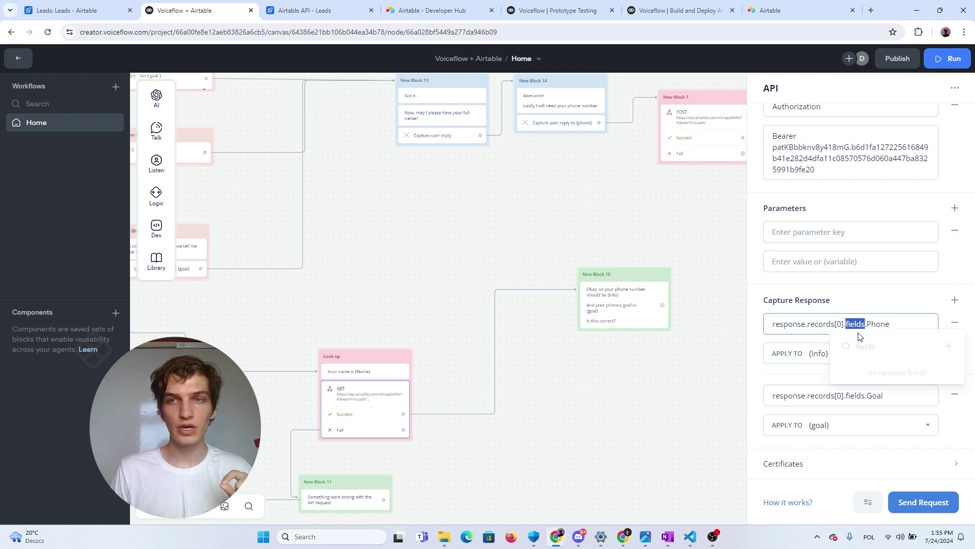
{"action": "double_click", "coordinate": [884, 324]}
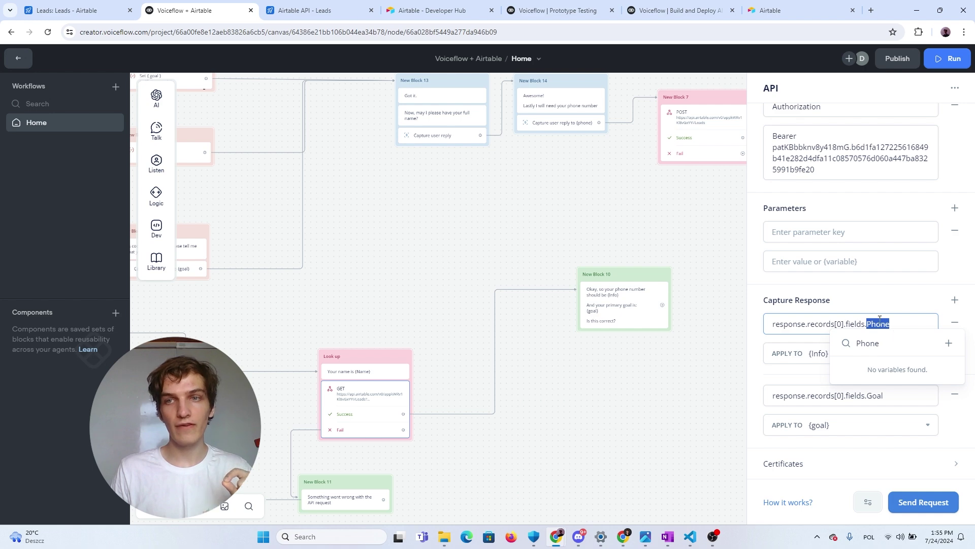
{"action": "left_click", "coordinate": [923, 501]}
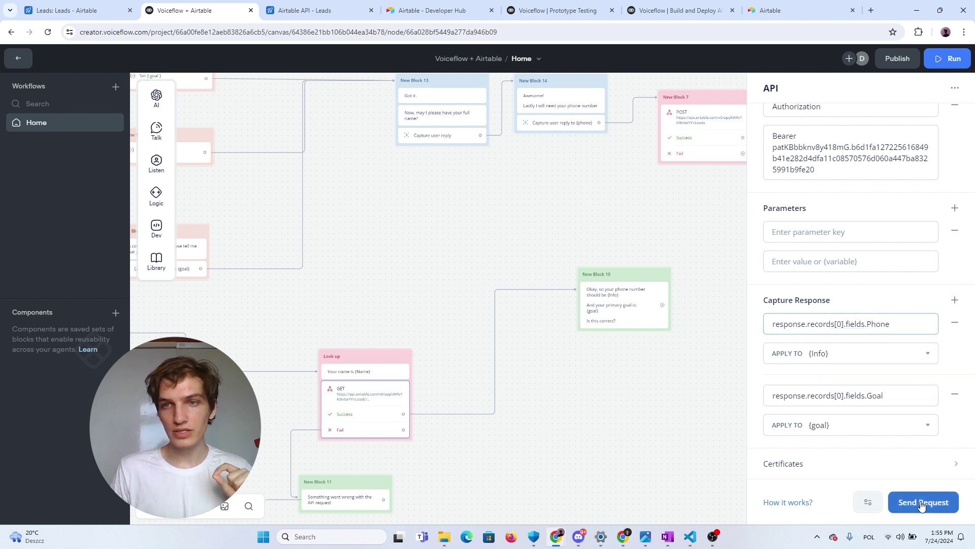
Send the lookup test and inspect the returned record's Phone, Goal and Full name
{"action": "left_click", "coordinate": [560, 161]}
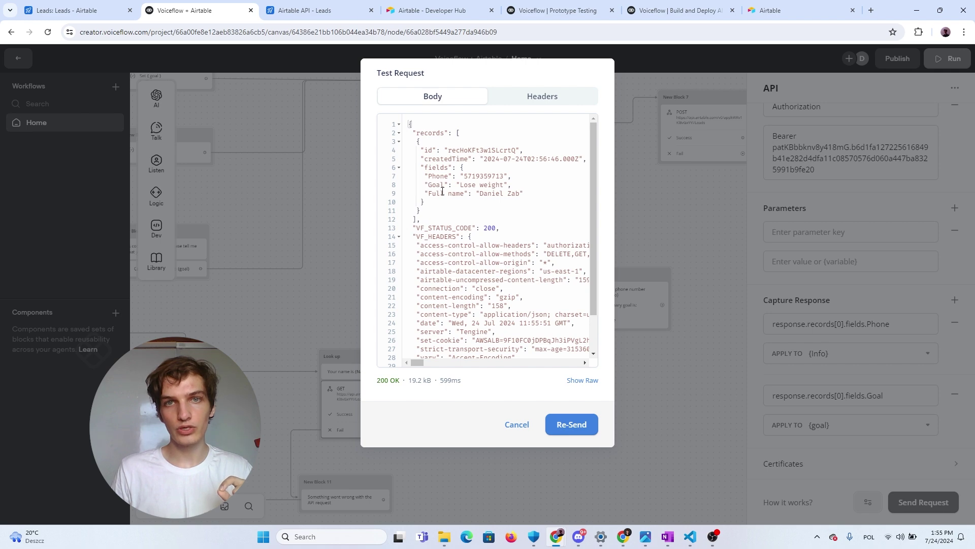
{"action": "scroll", "coordinate": [456, 227], "scroll_direction": "down", "scroll_amount": 1}
{"action": "scroll", "coordinate": [437, 223], "scroll_direction": "up", "scroll_amount": 1}
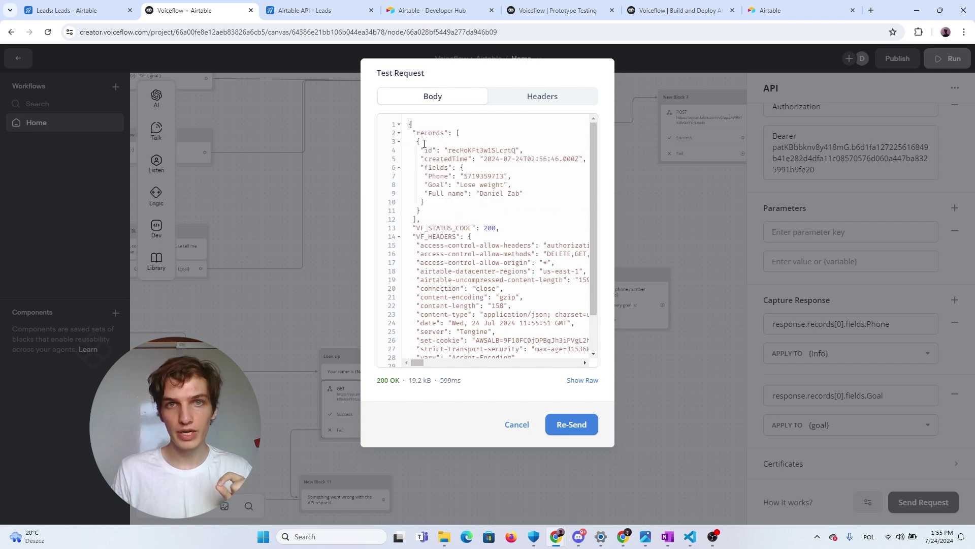
{"action": "left_click_drag", "start_coordinate": [410, 123], "coordinate": [464, 364]}
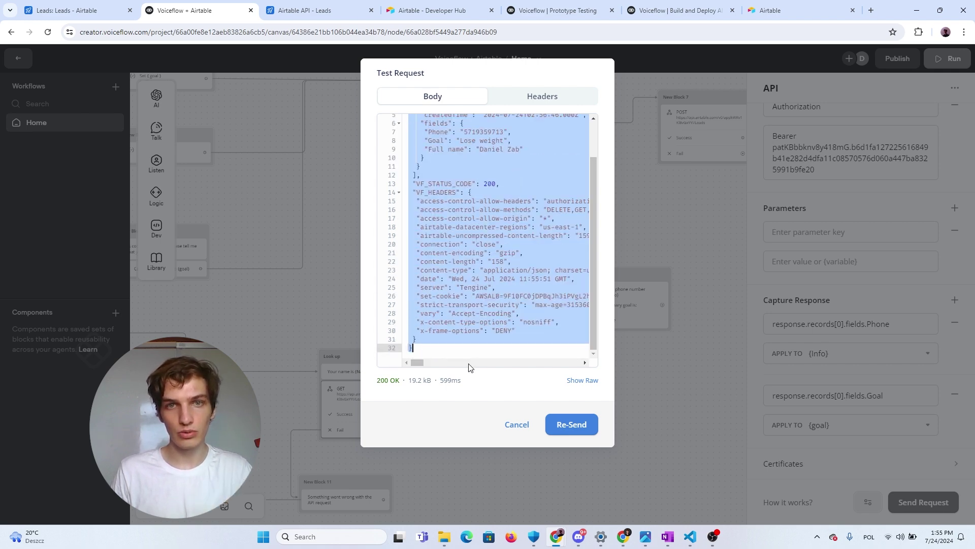
{"action": "scroll", "coordinate": [478, 310], "scroll_direction": "up", "scroll_amount": 2}
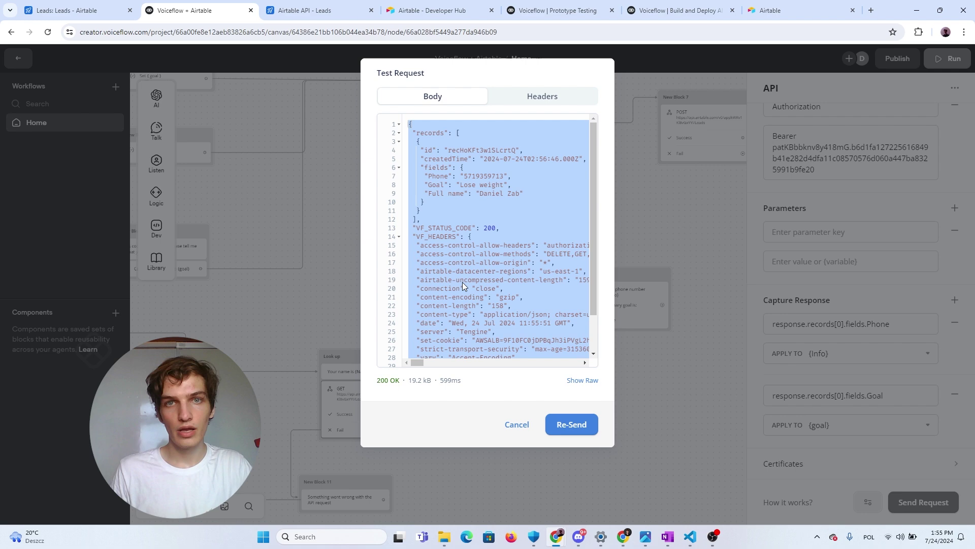
{"action": "left_click", "coordinate": [428, 193]}
{"action": "left_click_drag", "start_coordinate": [415, 138], "coordinate": [488, 227]}
{"action": "left_click", "coordinate": [413, 236]}
{"action": "scroll", "coordinate": [487, 226], "scroll_direction": "down", "scroll_amount": 2}
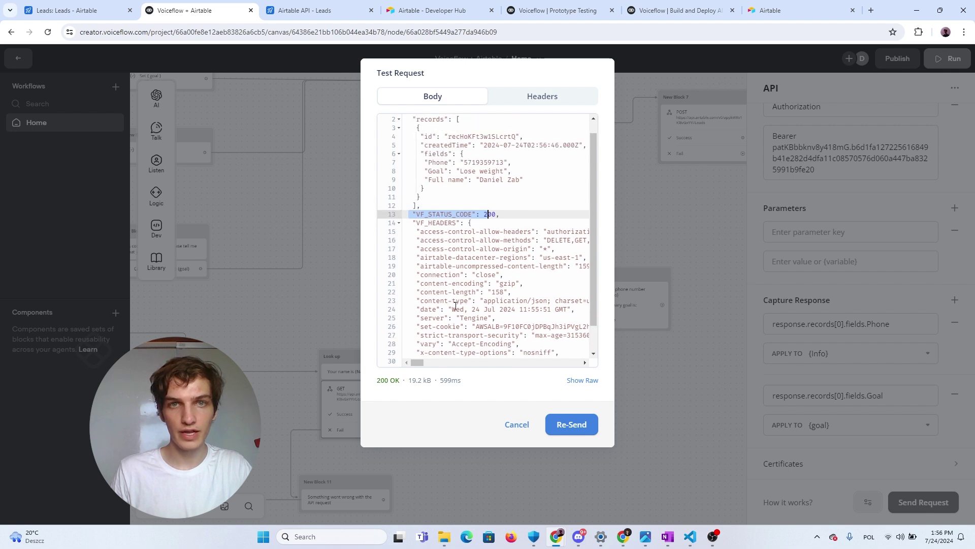
{"action": "scroll", "coordinate": [487, 226], "scroll_direction": "up", "scroll_amount": 2}
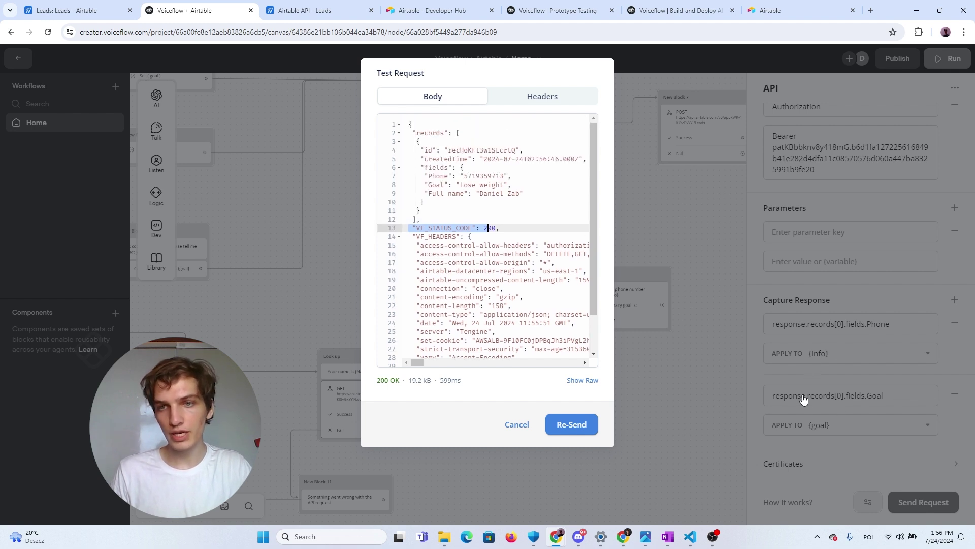
{"action": "left_click", "coordinate": [510, 194]}
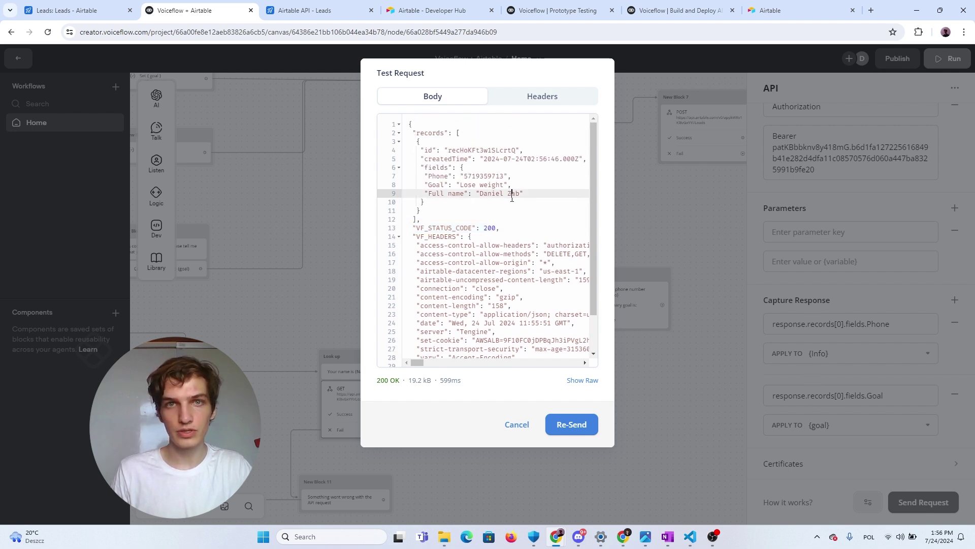
Trace the records[0].fields.Phone path through the JSON response
{"action": "left_click_drag", "start_coordinate": [409, 122], "coordinate": [456, 357]}
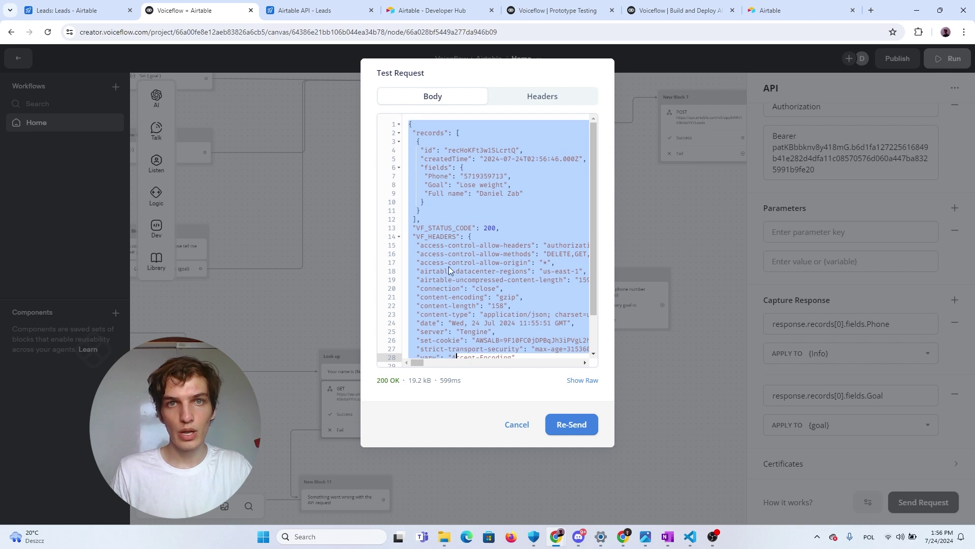
{"action": "left_click", "coordinate": [429, 132]}
{"action": "double_click", "coordinate": [429, 132]}
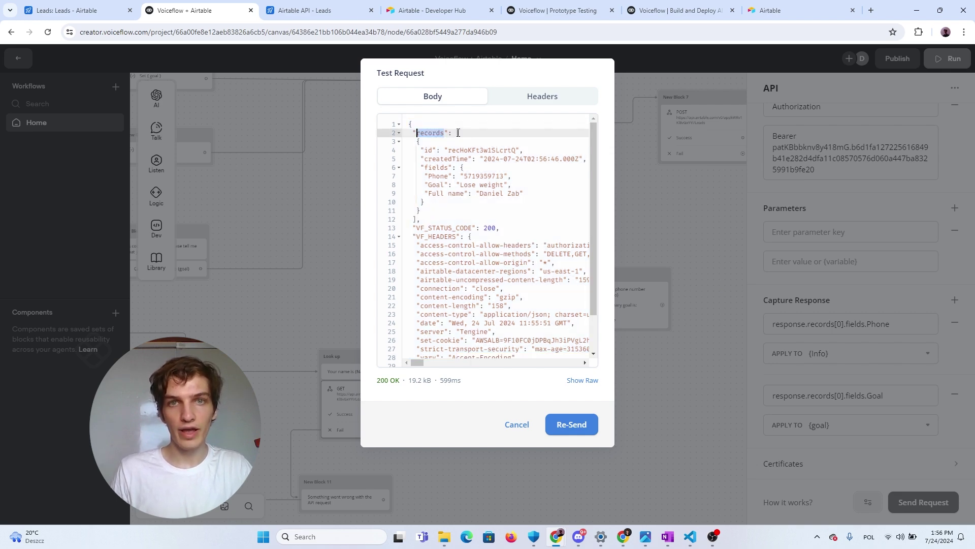
{"action": "left_click_drag", "start_coordinate": [457, 133], "coordinate": [417, 219]}
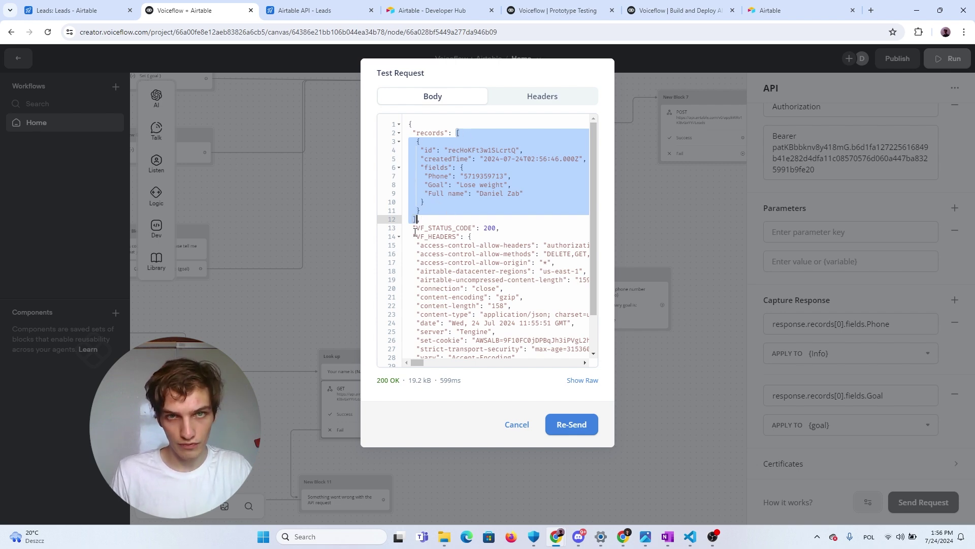
{"action": "left_click", "coordinate": [425, 200]}
{"action": "left_click_drag", "start_coordinate": [418, 142], "coordinate": [434, 206]}
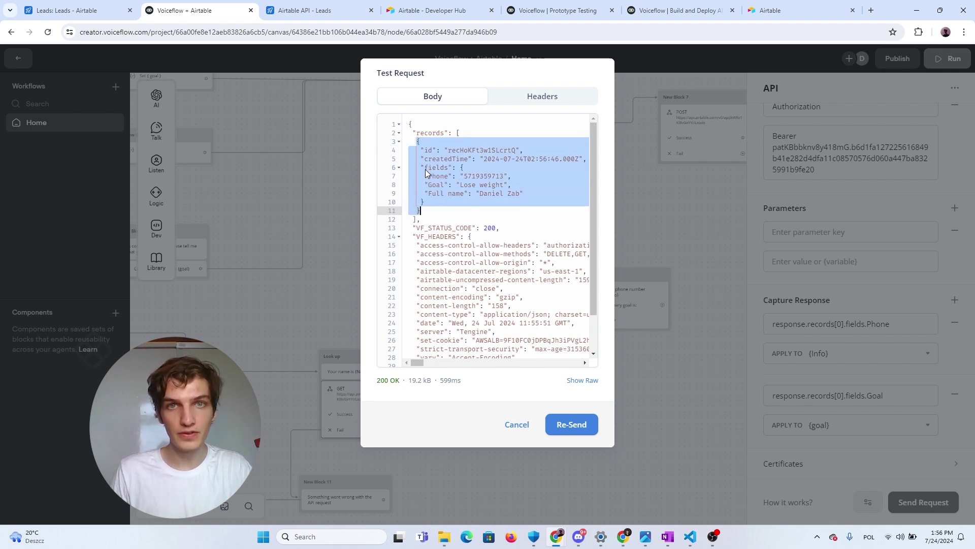
{"action": "left_click_drag", "start_coordinate": [421, 167], "coordinate": [456, 202]}
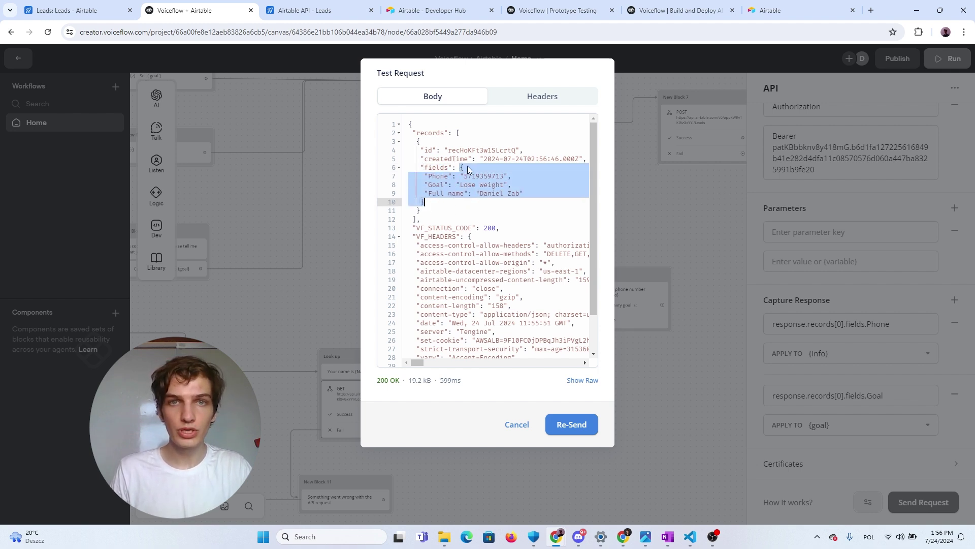
{"action": "left_click_drag", "start_coordinate": [424, 177], "coordinate": [505, 176]}
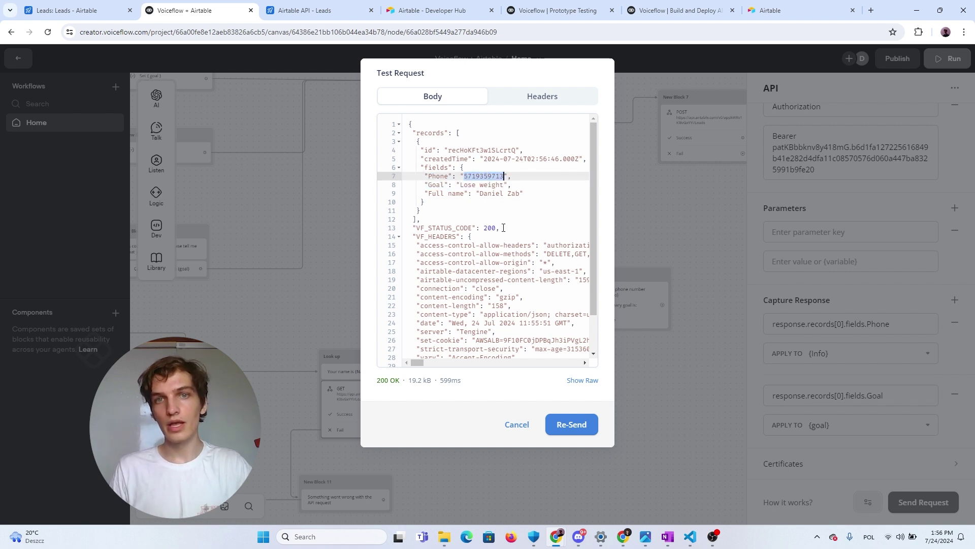
Copy the entire JSON test response
{"action": "left_click", "coordinate": [420, 210]}
{"action": "key", "text": "ctrl+a"}
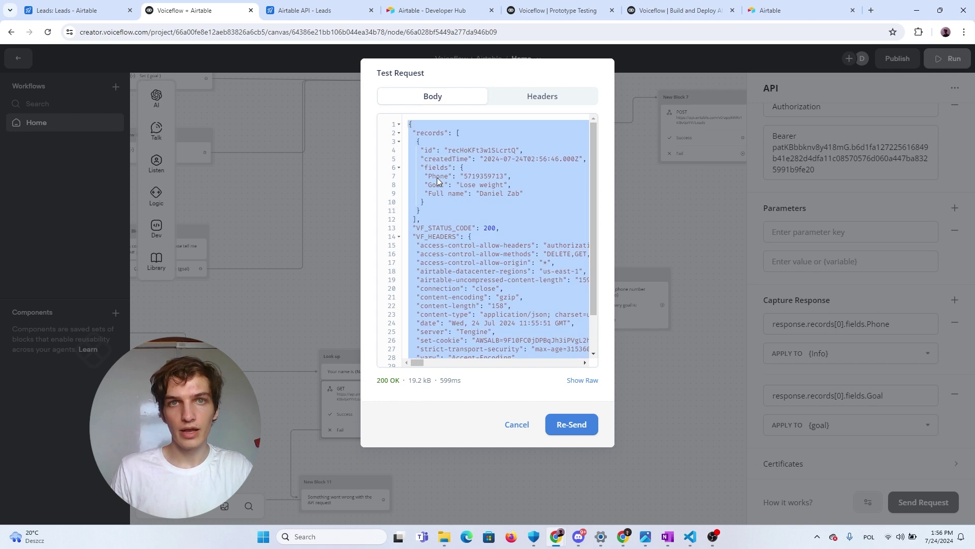
{"action": "key", "text": "ctrl+c"}
{"action": "key", "text": "alt+Tab"}
Paste the JSON into ChatGPT and ask how to get the phone number from the response
{"action": "left_click", "coordinate": [433, 500]}
{"action": "key", "text": "ctrl+v"}
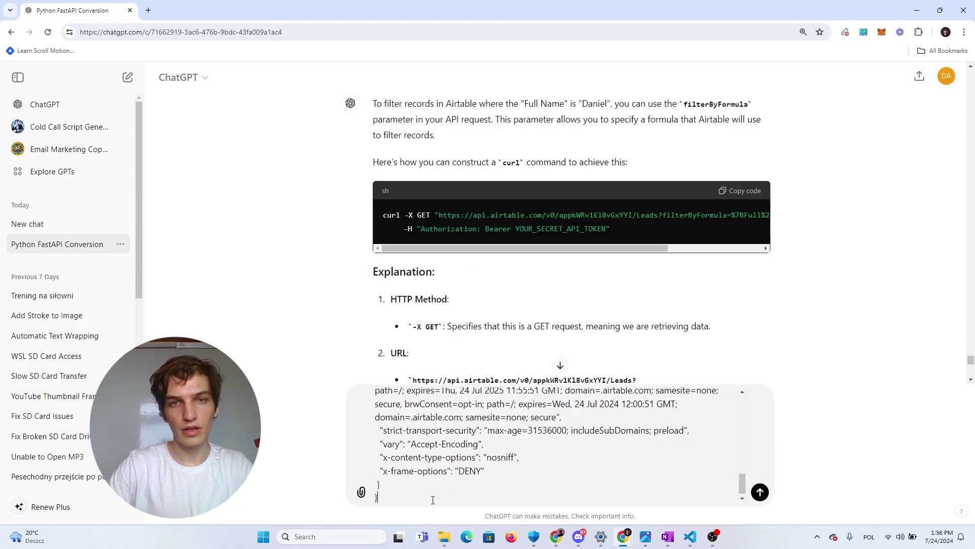
{"action": "key", "text": "shift+Return"}
{"action": "key", "text": "shift+Return"}
{"action": "type", "text": "I have"}
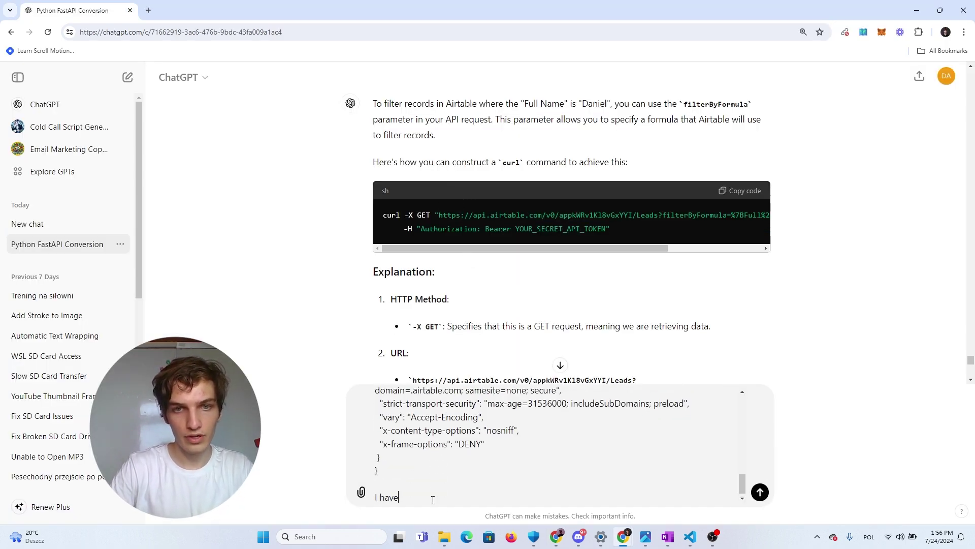
{"action": "type", "text": " such a JSON "}
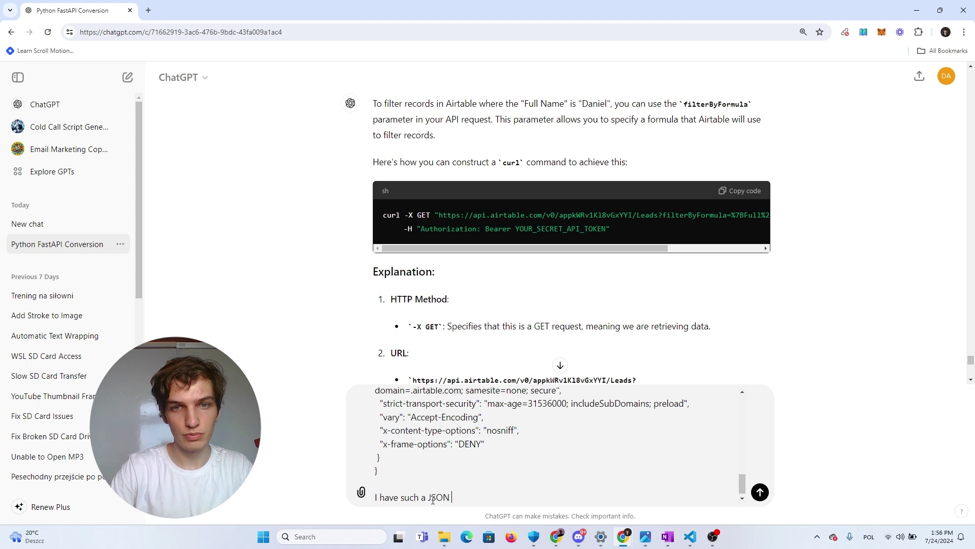
{"action": "type", "text": "response, assum"}
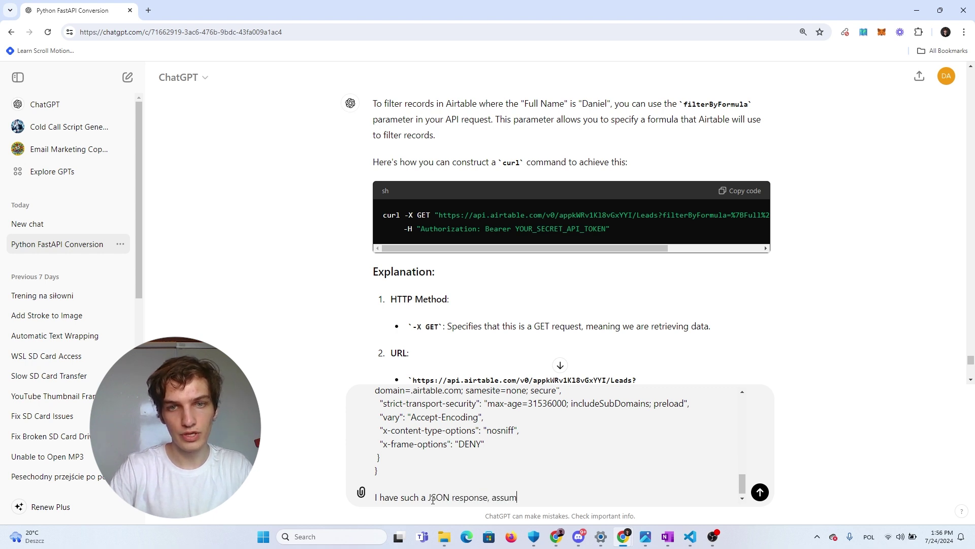
{"action": "type", "text": "e that ir's "}
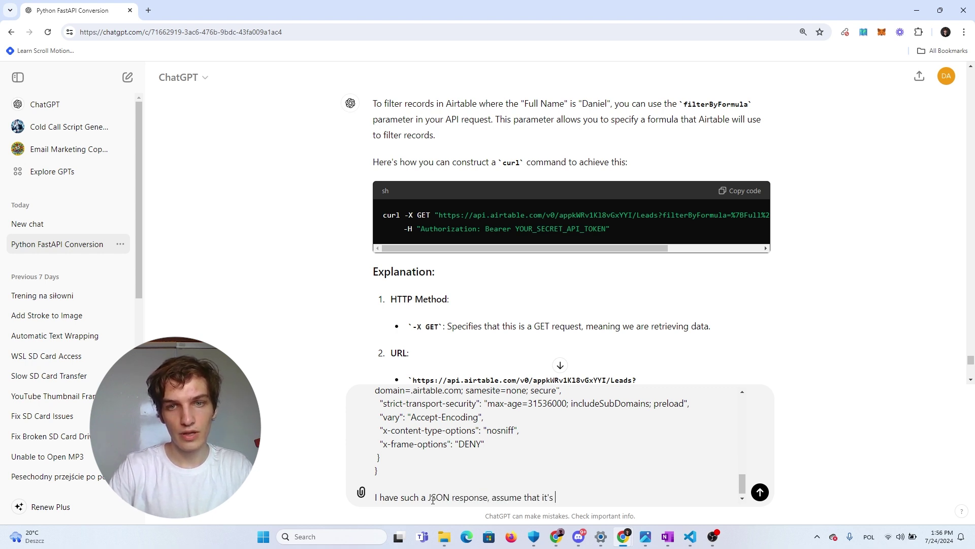
{"action": "type", "text": "kept in response"}
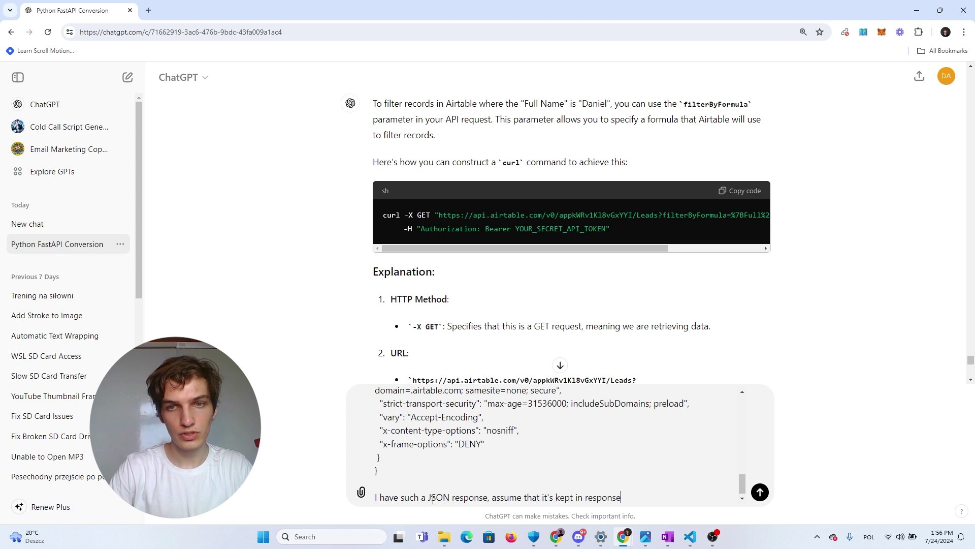
{"action": "key", "text": "shift+Return"}
{"action": "type", "text": "how can I ge"}
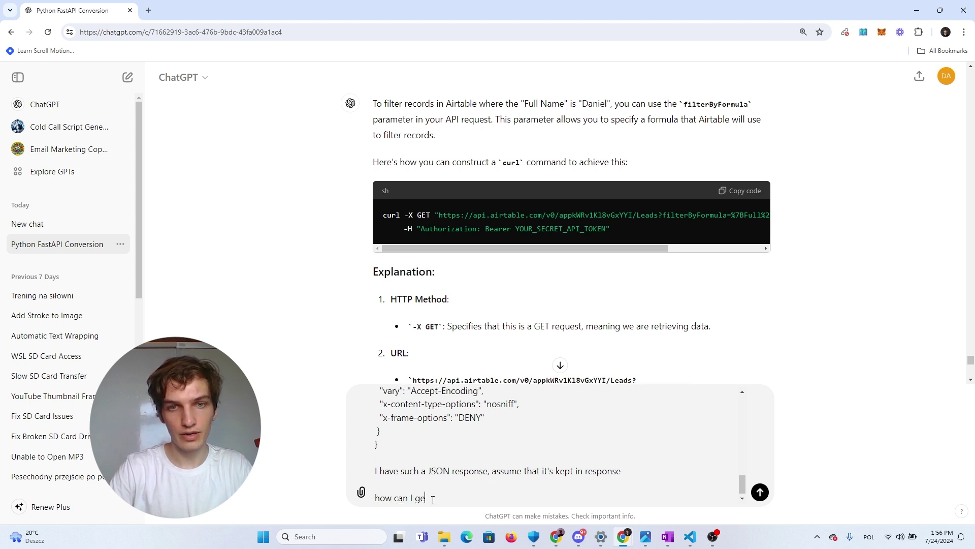
{"action": "type", "text": "t a phone number "}
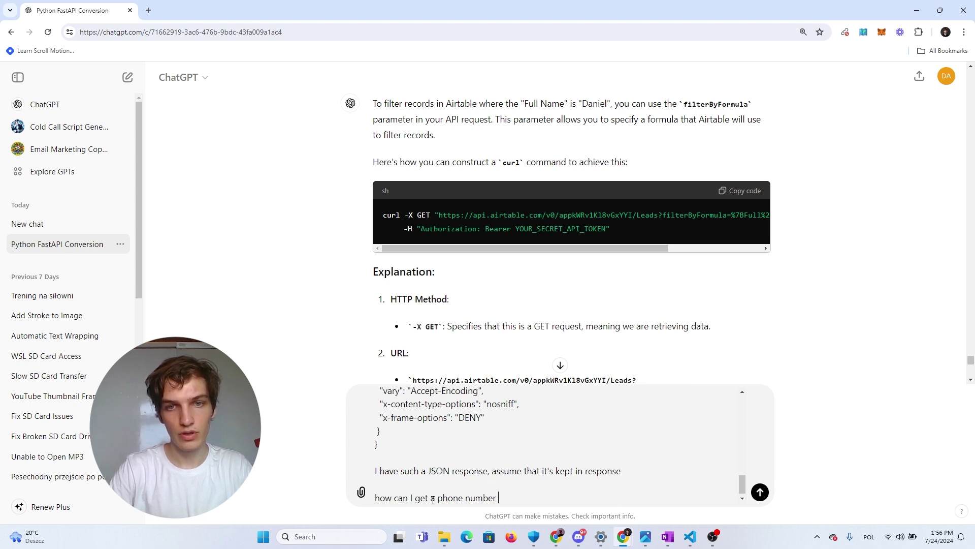
{"action": "type", "text": "from this response object"}
{"action": "key", "text": "Return"}
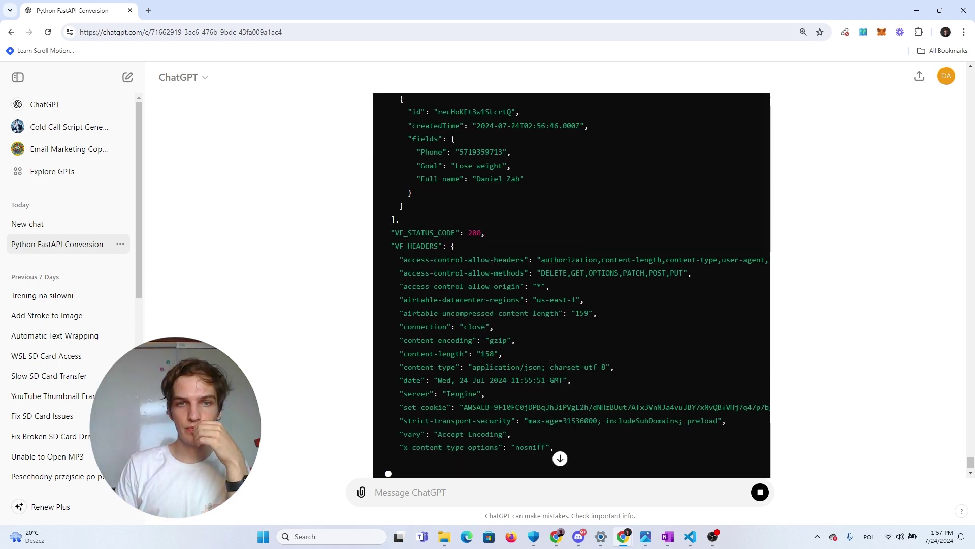
Select the response.records[0].fields.Phone access line in ChatGPT's answer
{"action": "scroll", "coordinate": [410, 346], "scroll_direction": "up", "scroll_amount": 15}
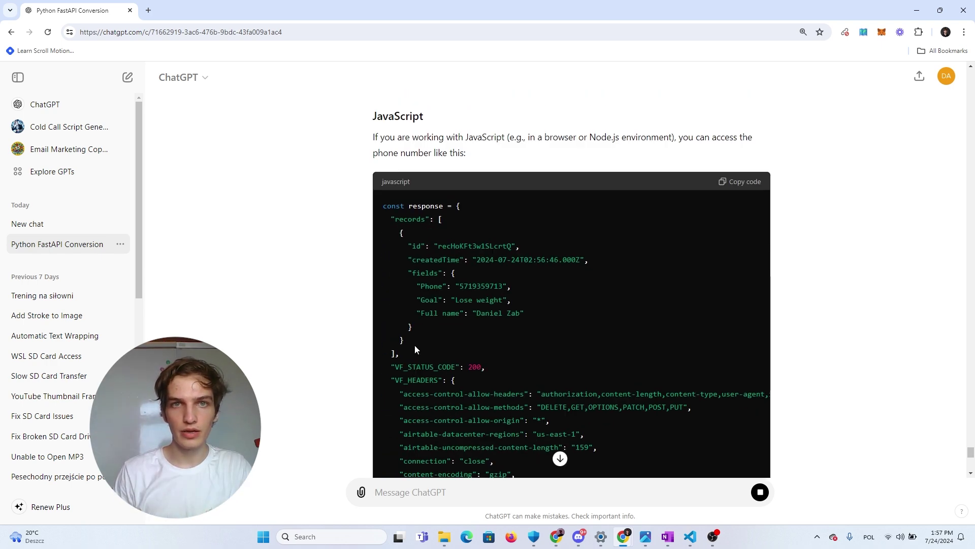
{"action": "double_click", "coordinate": [394, 266]}
{"action": "scroll", "coordinate": [394, 266], "scroll_direction": "down", "scroll_amount": 15}
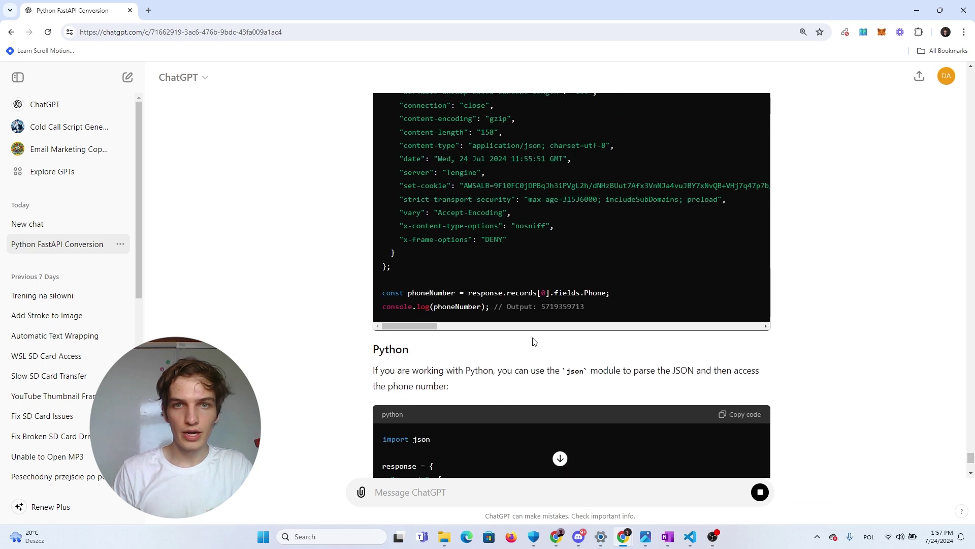
{"action": "scroll", "coordinate": [493, 376], "scroll_direction": "up", "scroll_amount": 3}
{"action": "left_click_drag", "start_coordinate": [471, 396], "coordinate": [603, 399]}
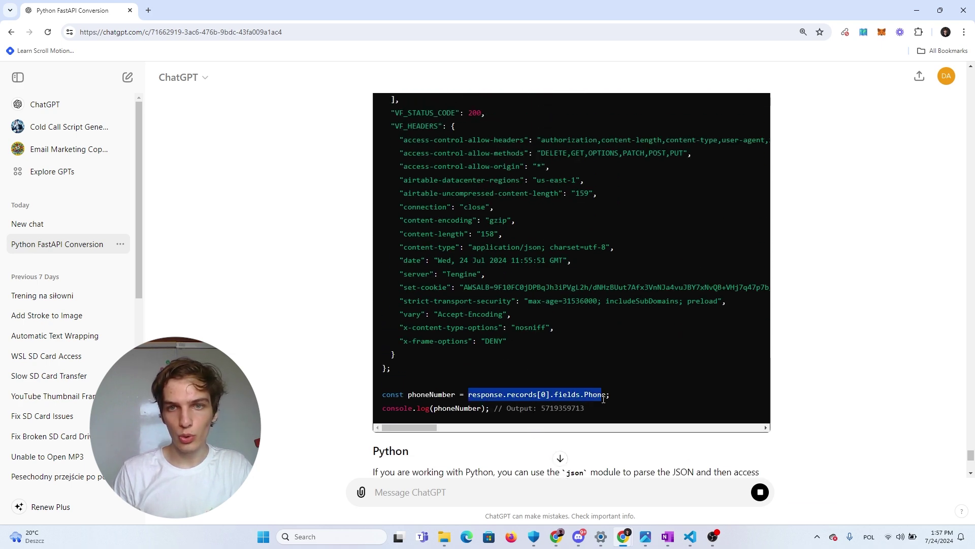
{"action": "key", "text": "alt+Tab"}
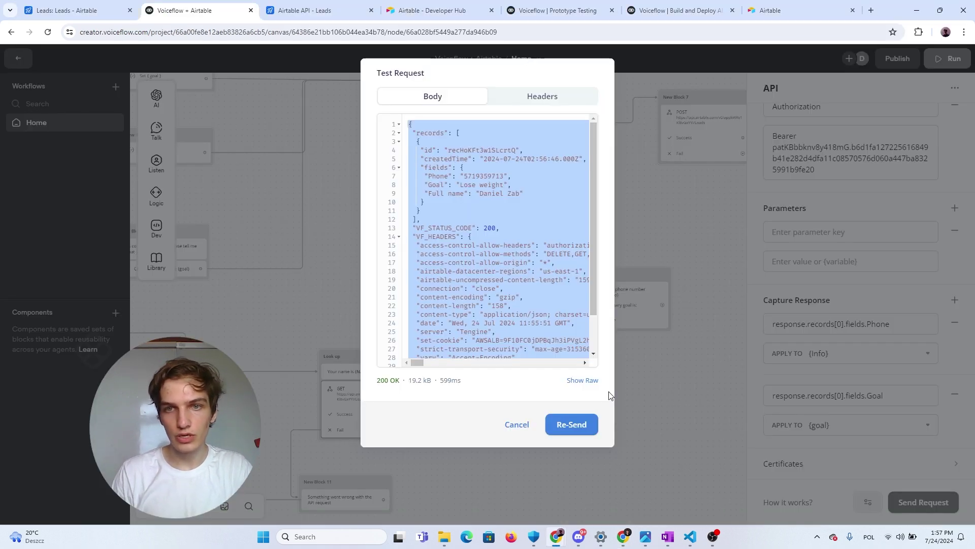
{"action": "left_click", "coordinate": [651, 386]}
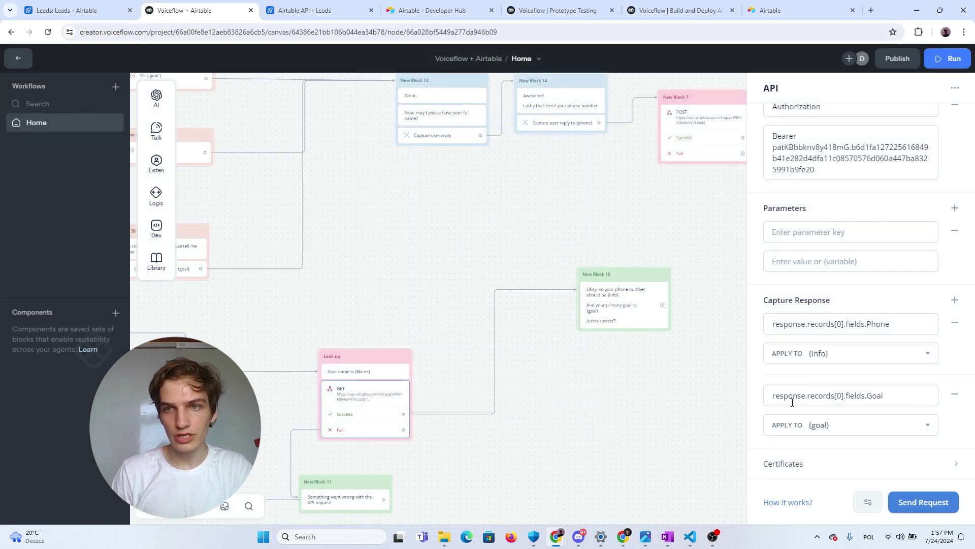
{"action": "triple_click", "coordinate": [901, 331]}
{"action": "key", "text": "alt+Tab"}
{"action": "double_click", "coordinate": [489, 398]}
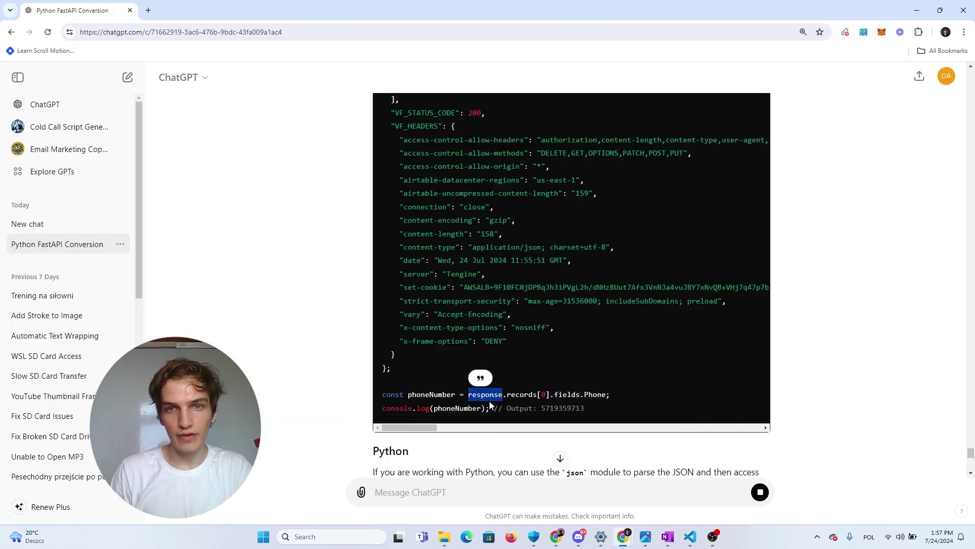
{"action": "key", "text": "alt+Tab"}
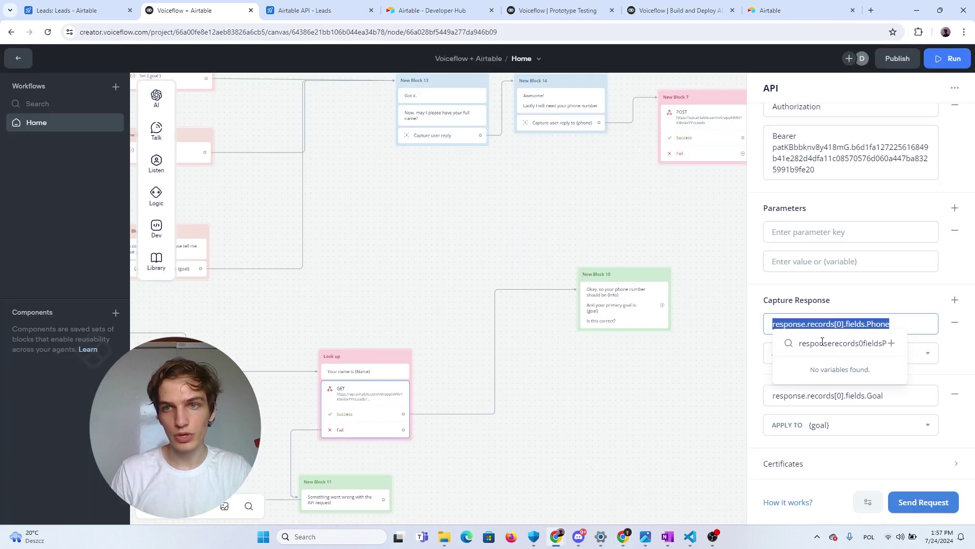
{"action": "left_click", "coordinate": [823, 325]}
{"action": "key", "text": "alt+Tab"}
{"action": "left_click", "coordinate": [542, 398]}
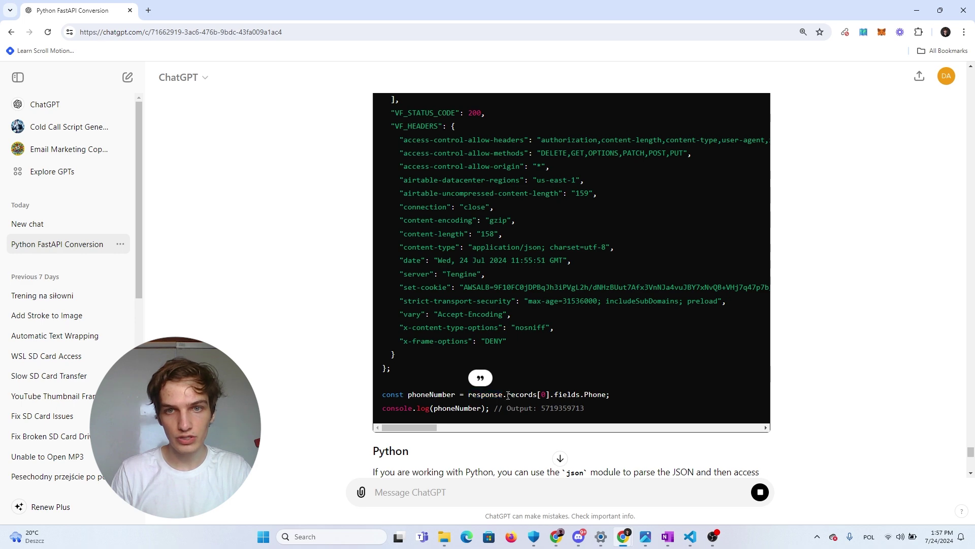
{"action": "triple_click", "coordinate": [541, 398]}
{"action": "key", "text": "alt+Tab"}
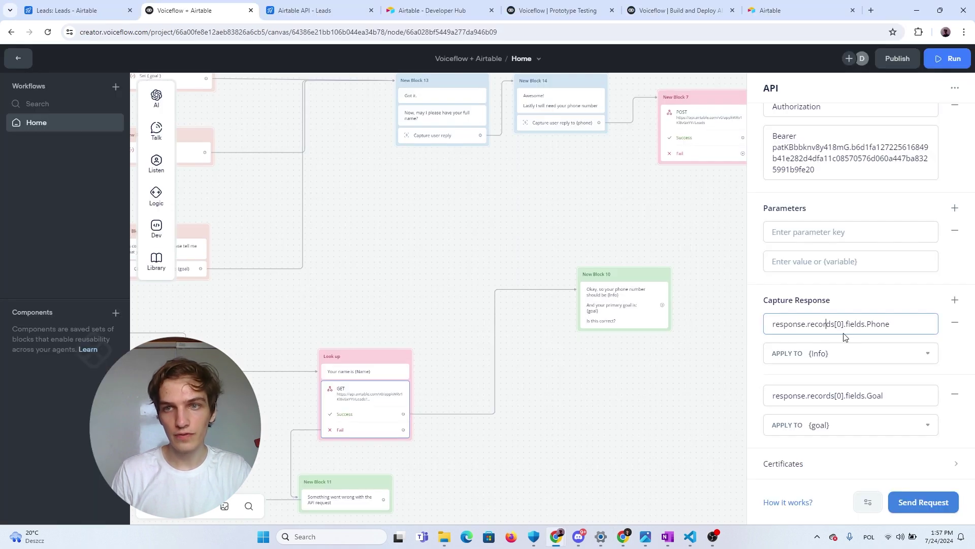
{"action": "key", "text": "alt+Tab"}
Review the pasted JSON response in the ChatGPT conversation
{"action": "scroll", "coordinate": [559, 408], "scroll_direction": "up", "scroll_amount": 7}
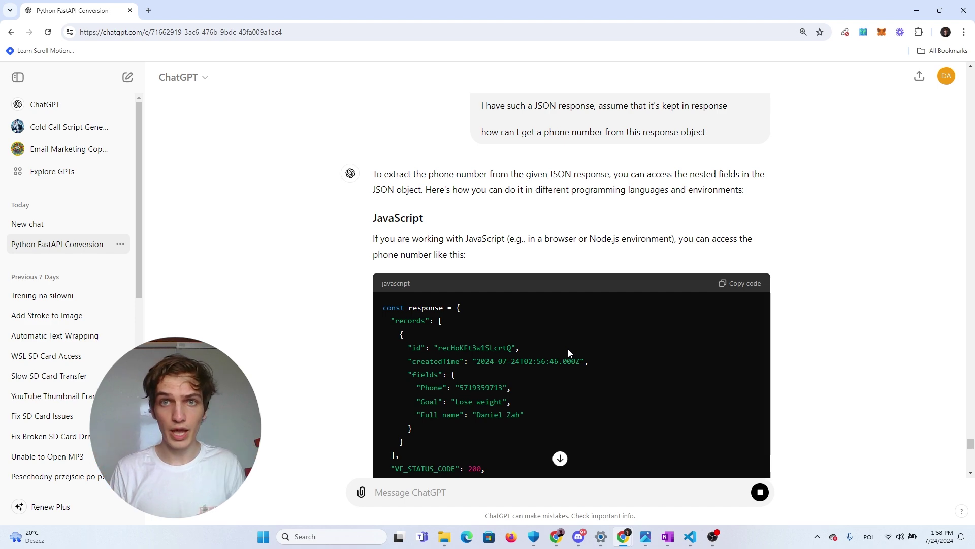
{"action": "scroll", "coordinate": [879, 376], "scroll_direction": "up", "scroll_amount": 4}
{"action": "scroll", "coordinate": [706, 356], "scroll_direction": "up", "scroll_amount": 3}
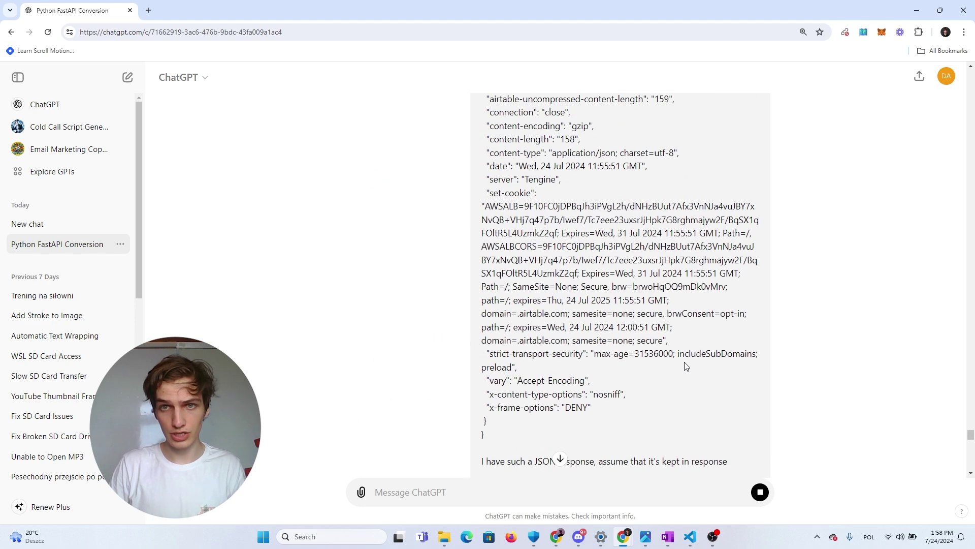
{"action": "left_click_drag", "start_coordinate": [501, 444], "coordinate": [462, 194]}
{"action": "left_click", "coordinate": [462, 194]}
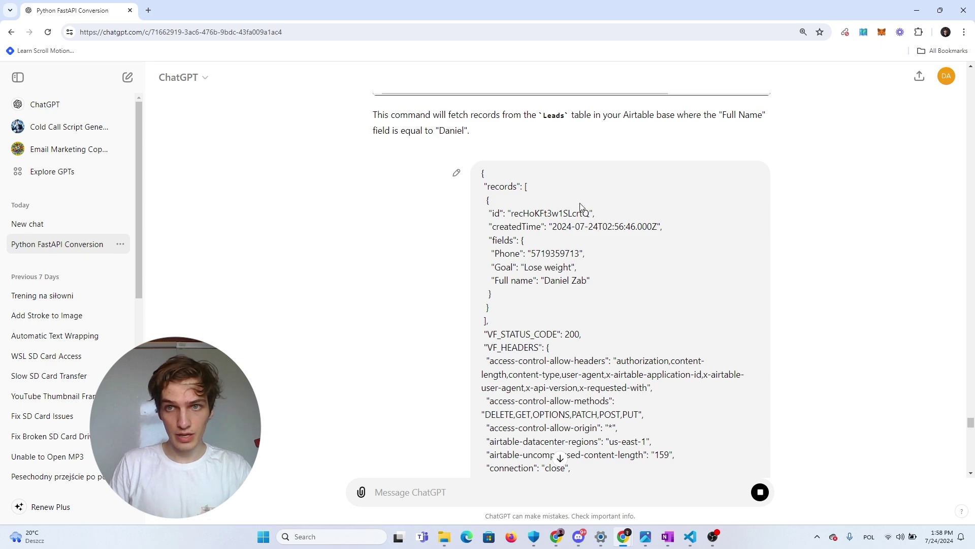
Re-run the GET lookup test with the test name and view the 200 OK response
{"action": "key", "text": "alt+Tab"}
{"action": "left_click", "coordinate": [923, 502]}
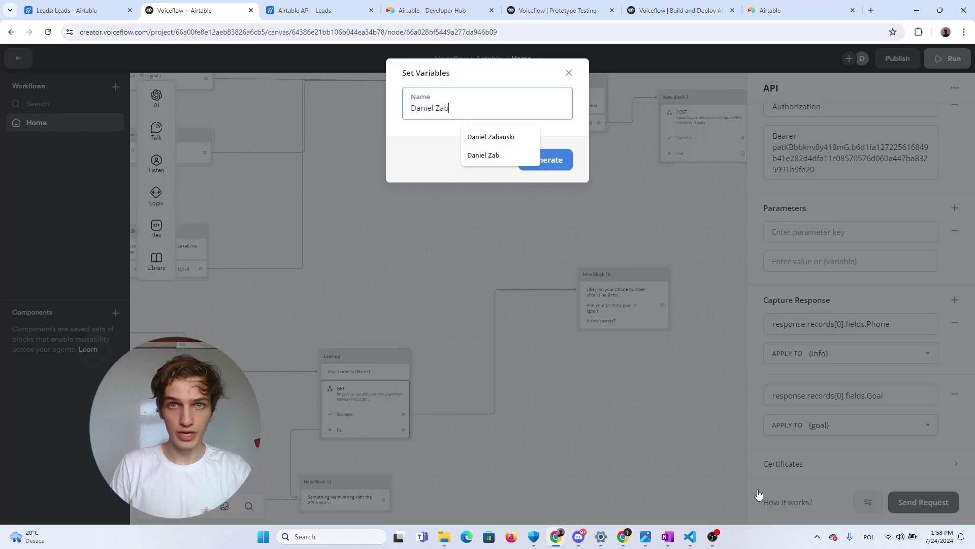
{"action": "left_click", "coordinate": [559, 161]}
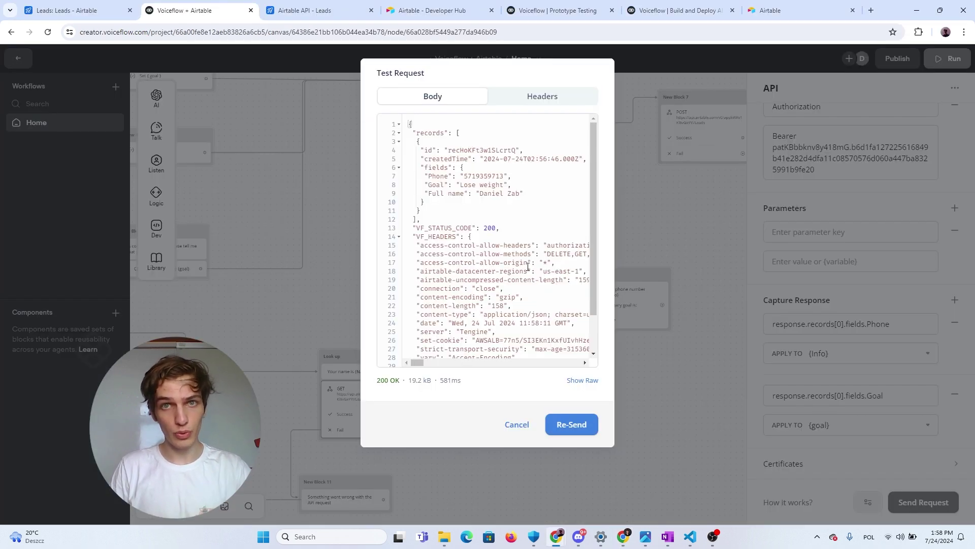
{"action": "scroll", "coordinate": [523, 248], "scroll_direction": "down", "scroll_amount": 3}
{"action": "key", "text": "alt+Tab"}
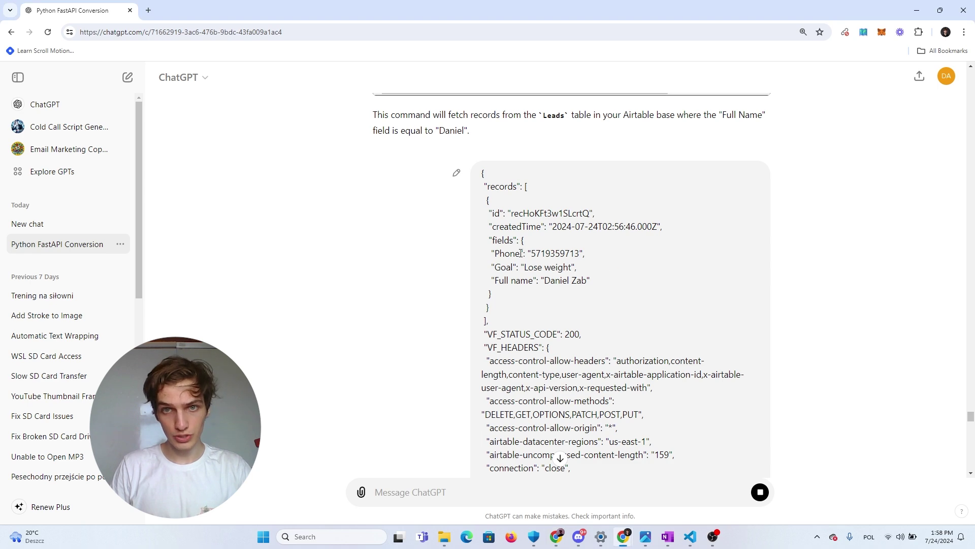
{"action": "scroll", "coordinate": [549, 243], "scroll_direction": "down", "scroll_amount": 10}
{"action": "scroll", "coordinate": [569, 262], "scroll_direction": "up", "scroll_amount": 4}
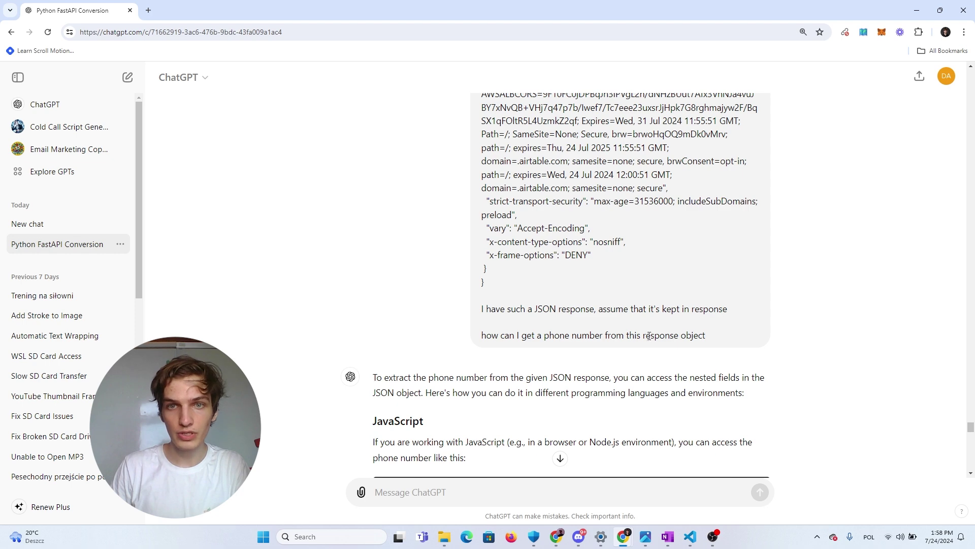
{"action": "scroll", "coordinate": [635, 347], "scroll_direction": "down", "scroll_amount": 3}
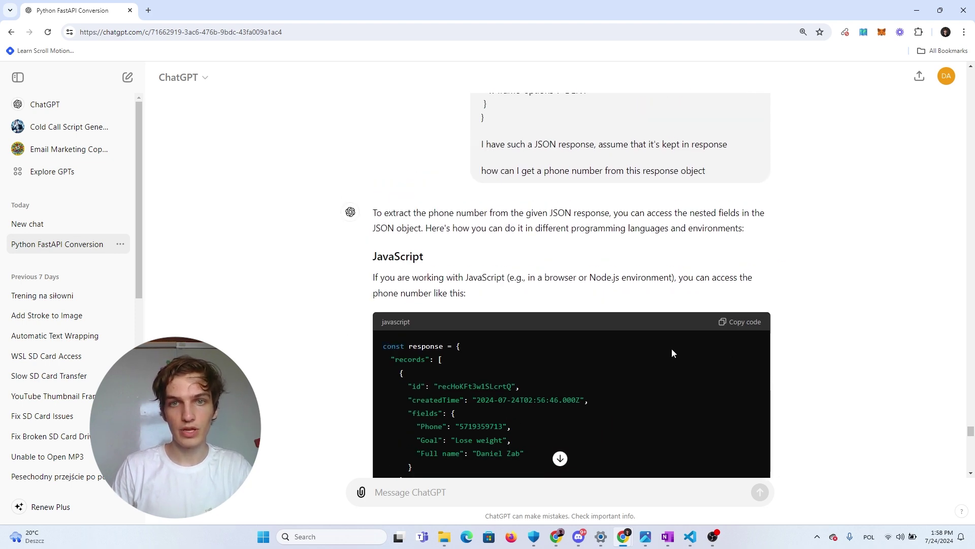
{"action": "scroll", "coordinate": [660, 348], "scroll_direction": "up", "scroll_amount": 4}
{"action": "scroll", "coordinate": [625, 354], "scroll_direction": "down", "scroll_amount": 3}
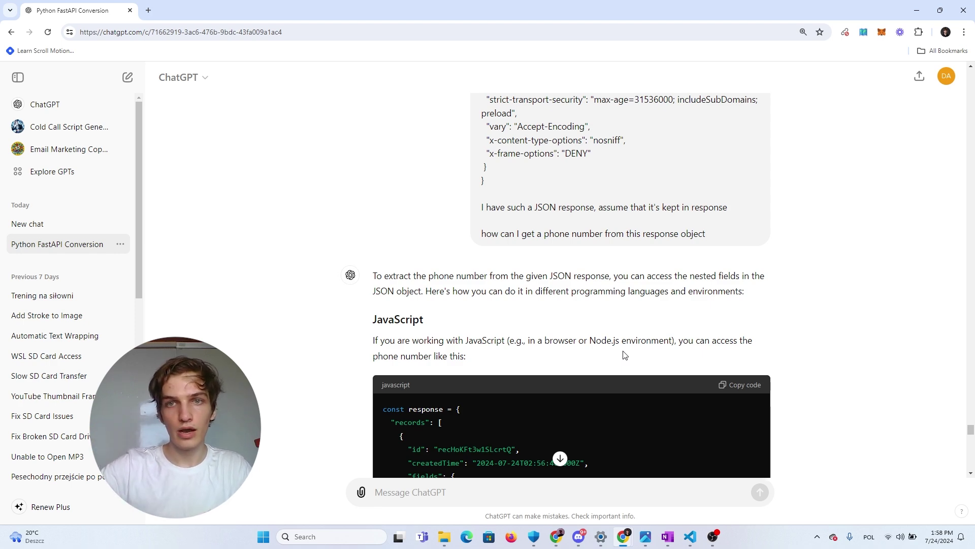
{"action": "scroll", "coordinate": [640, 330], "scroll_direction": "down", "scroll_amount": 13}
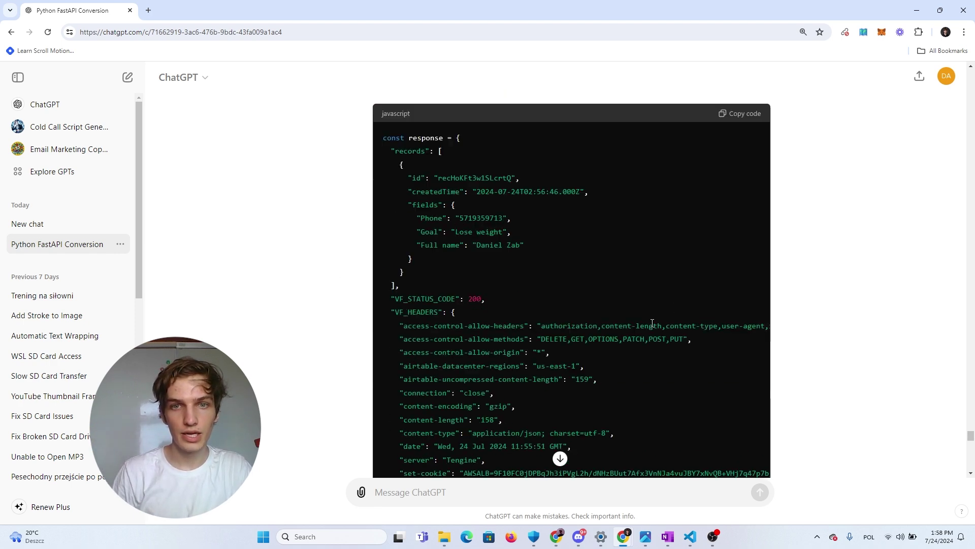
{"action": "scroll", "coordinate": [473, 321], "scroll_direction": "up", "scroll_amount": 2}
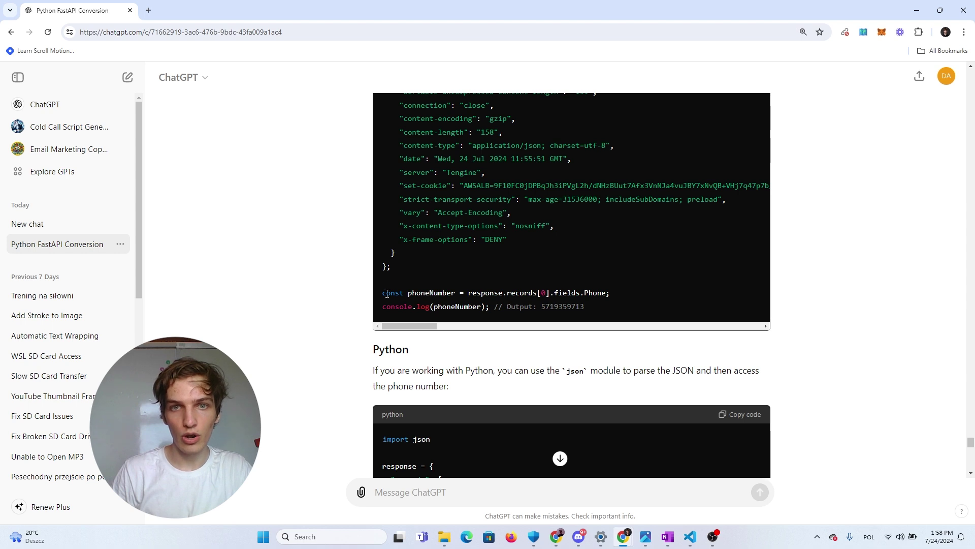
{"action": "left_click_drag", "start_coordinate": [468, 293], "coordinate": [611, 295]}
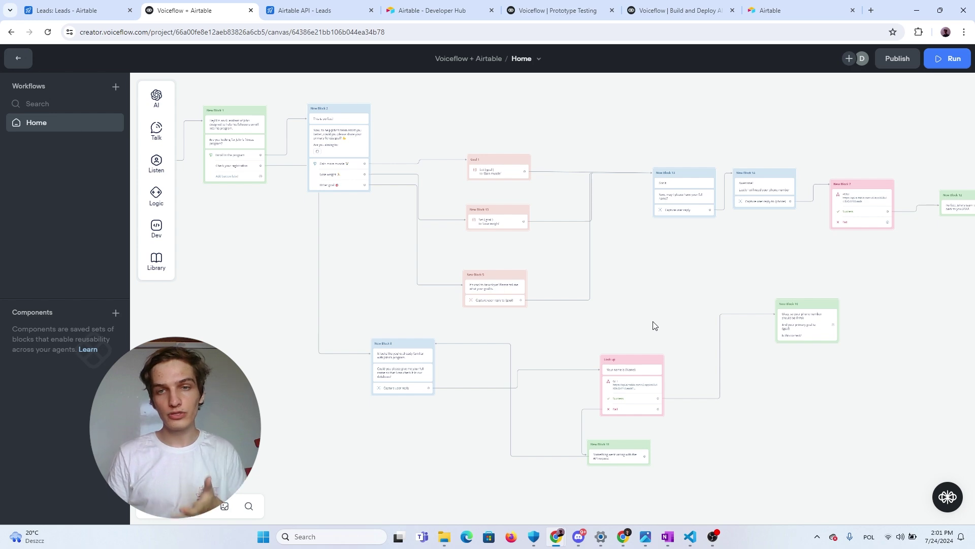
Zoom and pan the canvas to show the flow from Start through the POST and GET branches
{"action": "scroll", "coordinate": [660, 342], "scroll_direction": "up", "scroll_amount": 2}
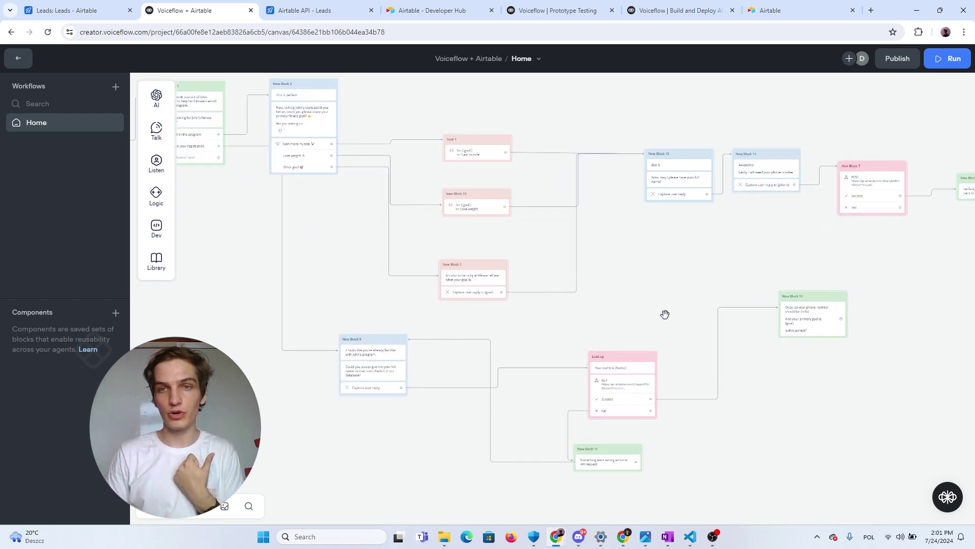
{"action": "scroll", "coordinate": [664, 314], "scroll_direction": "down", "scroll_amount": 2}
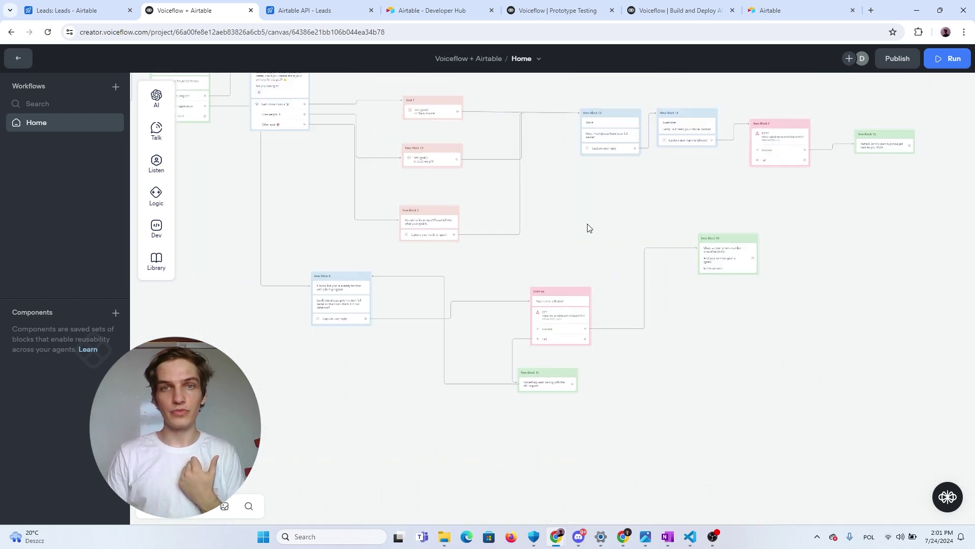
{"action": "left_click_drag", "start_coordinate": [589, 228], "coordinate": [620, 279]}
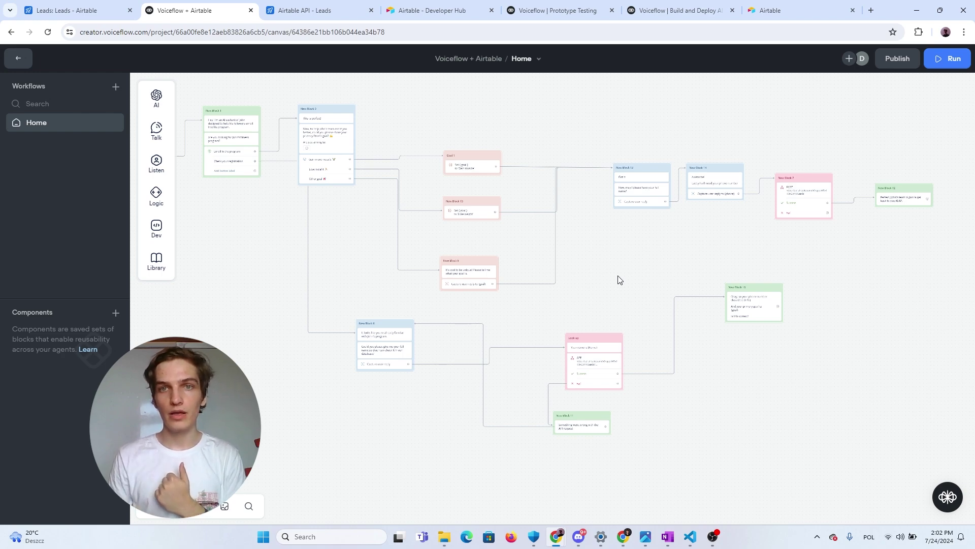
{"action": "scroll", "coordinate": [559, 269], "scroll_direction": "down", "scroll_amount": 2}
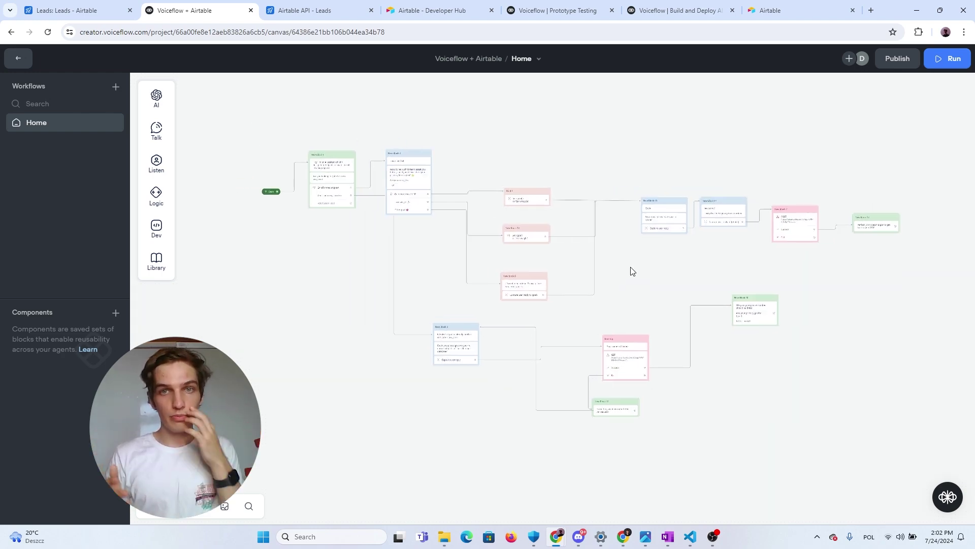